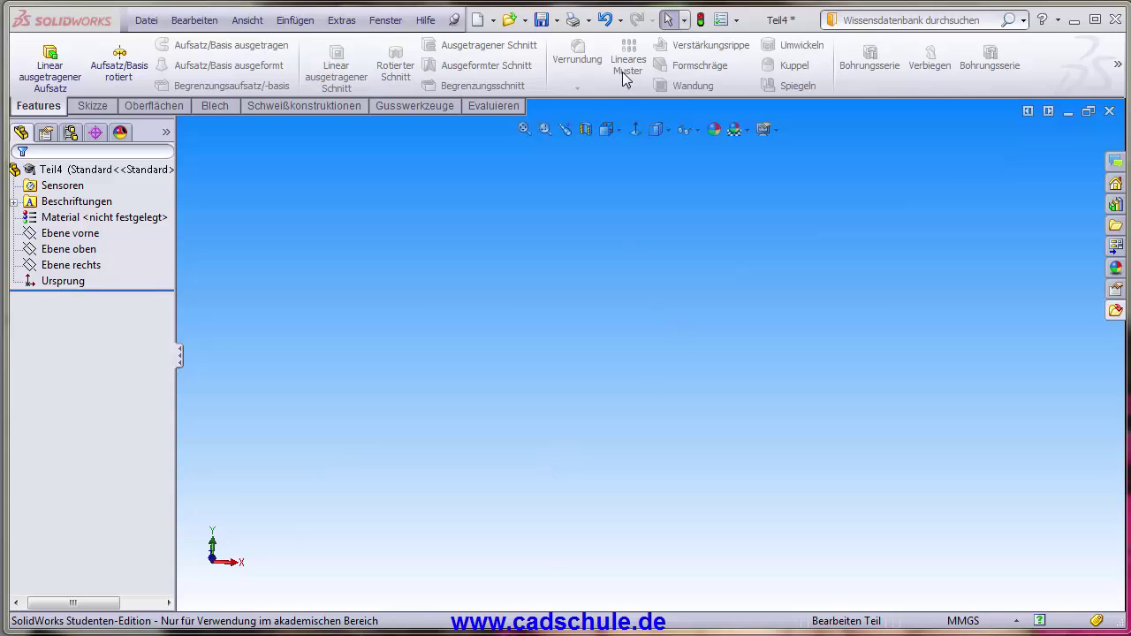
Sketch a centre rectangle from the origin on the front plane (Ebene vorne)
left_click(88, 249)
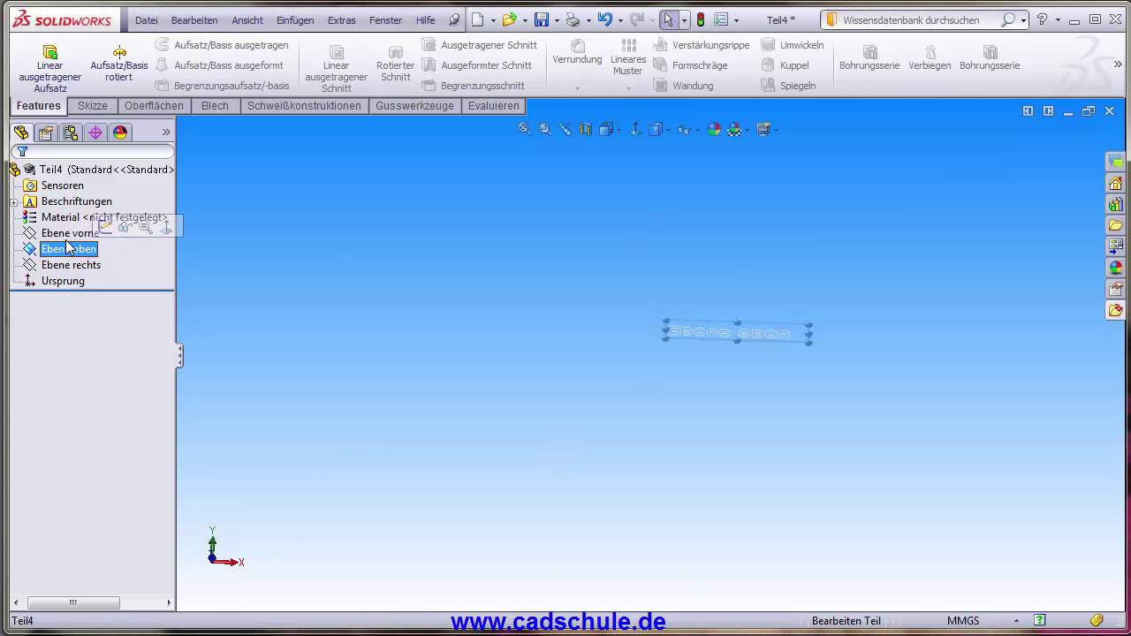
left_click(73, 233, "ctrl")
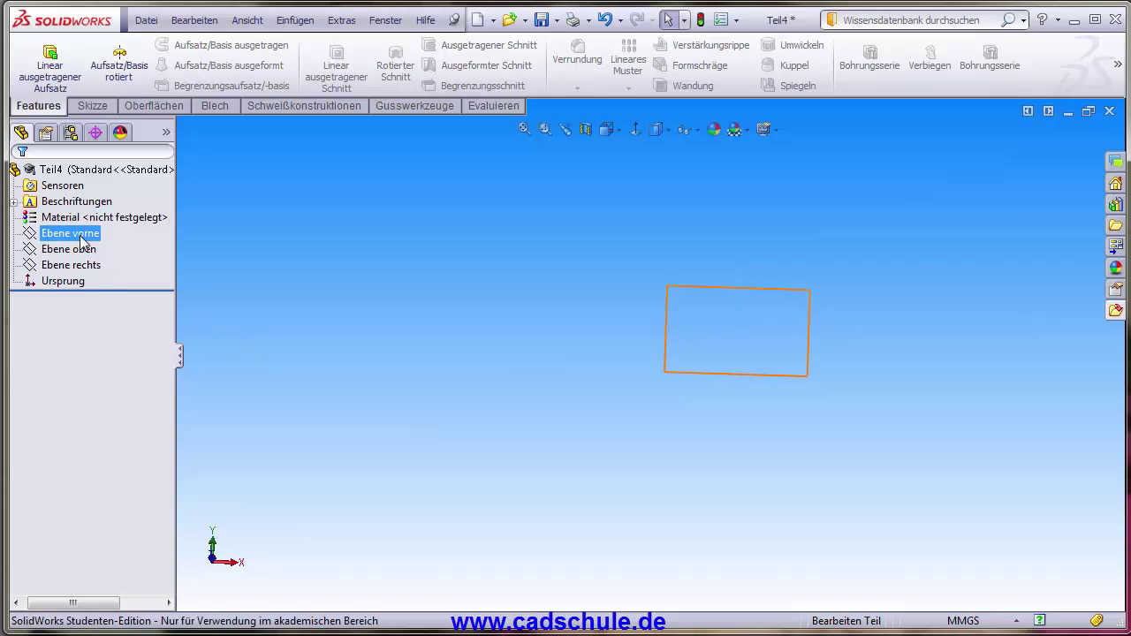
left_click(73, 234)
left_click(91, 211)
left_click(118, 65)
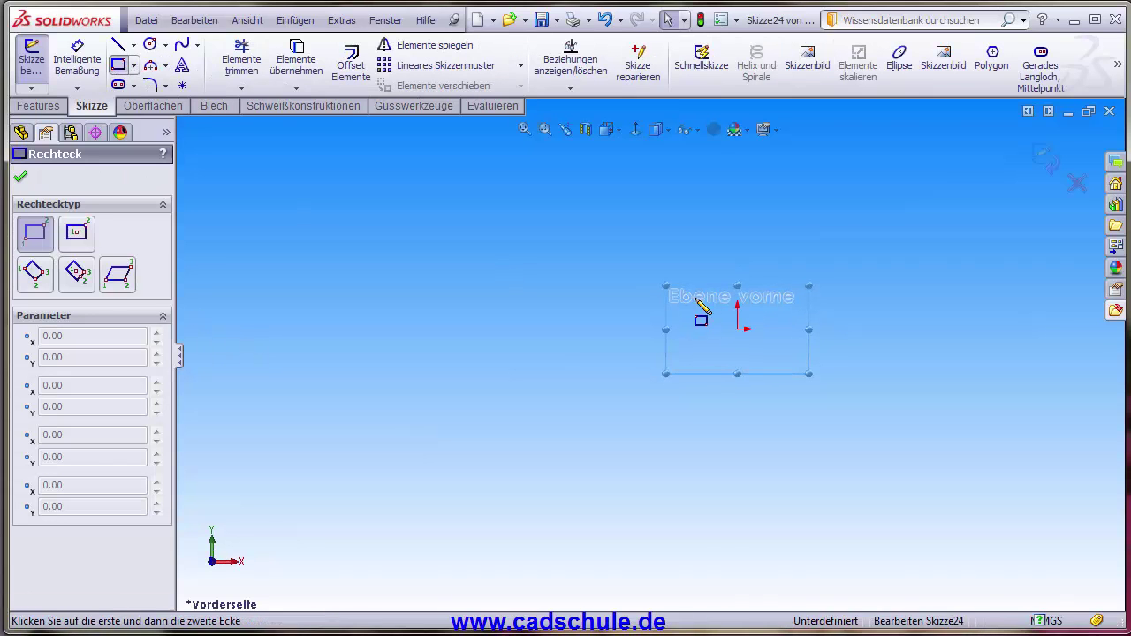
left_click(77, 233)
left_click(697, 328)
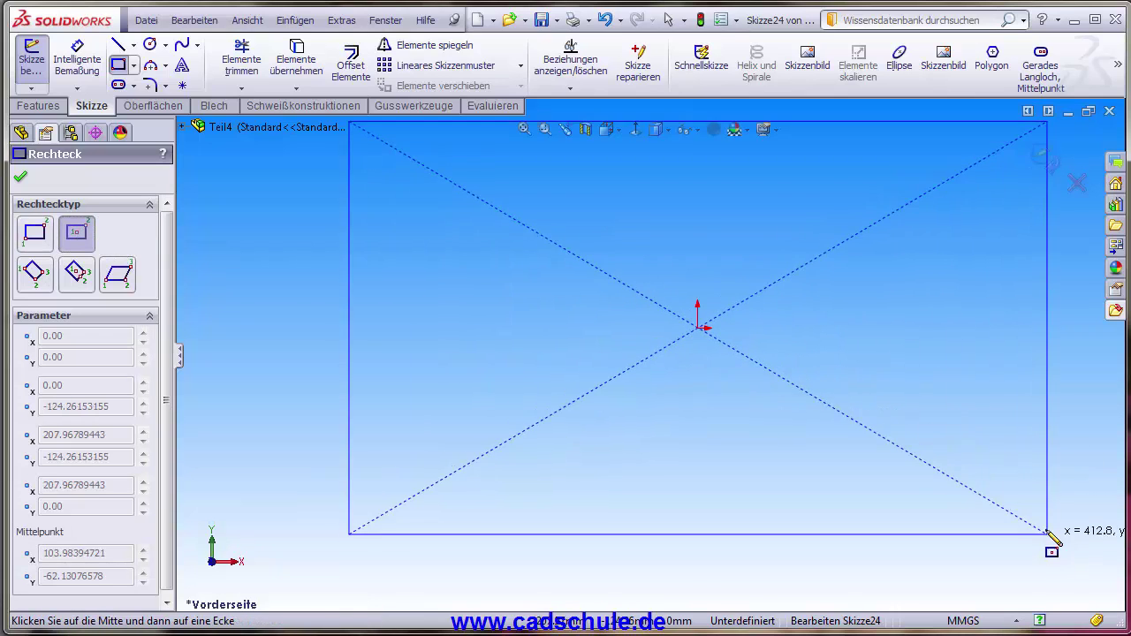
left_click(1030, 503)
key("Escape")
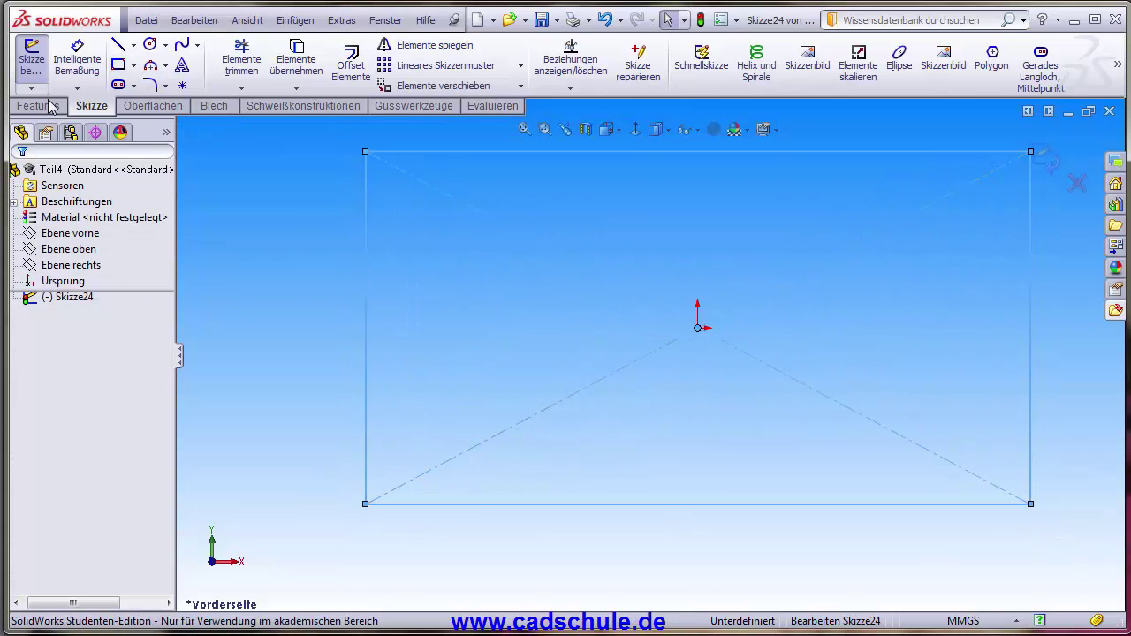
Extrude the rectangle sketch into a solid plate with Linear ausgetragener Aufsatz
left_click(38, 105)
left_click(51, 67)
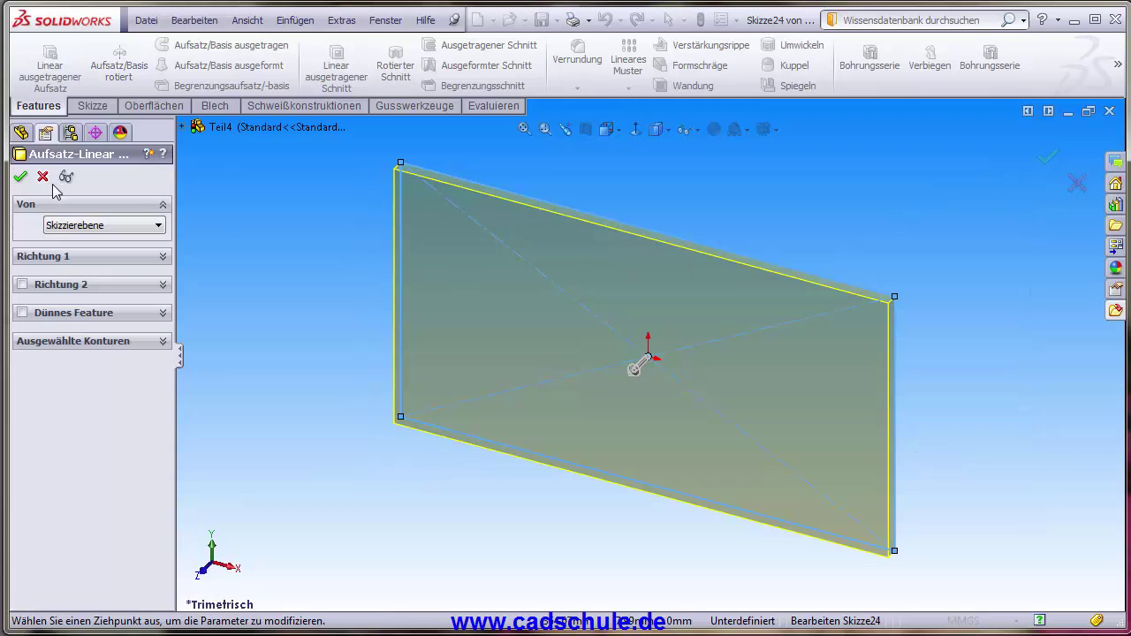
left_click(21, 180)
mouse_move(848, 205)
middle_mouse_down()
mouse_move(692, 362)
mouse_move(713, 358)
middle_mouse_up()
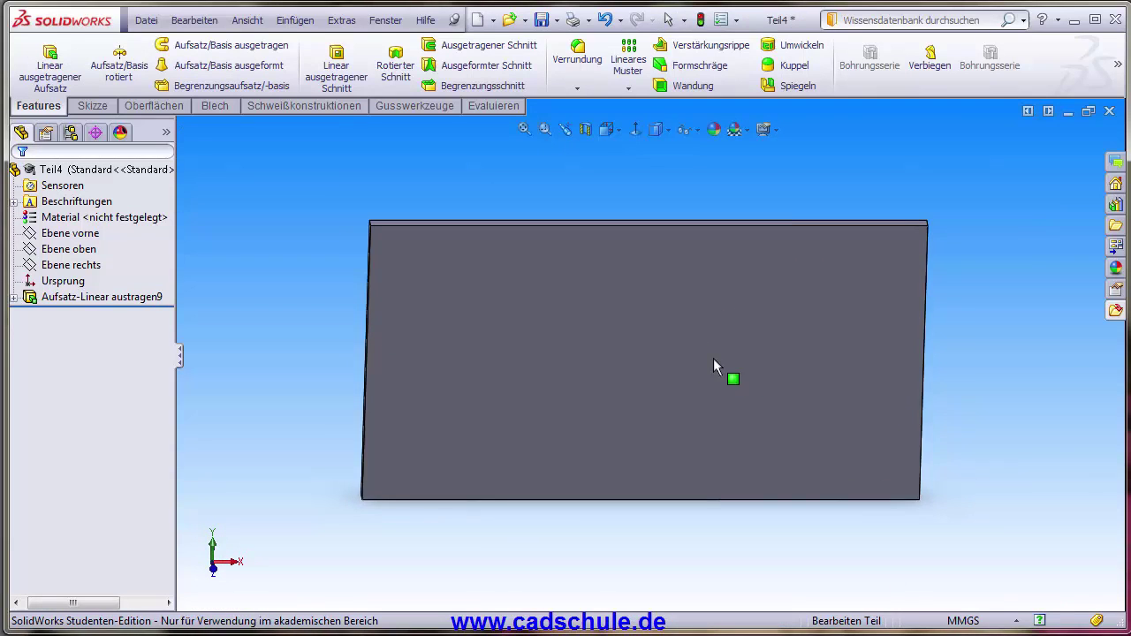
Sketch a small circle near the top-left corner of the plate's front face
left_click(628, 299)
left_click(697, 244)
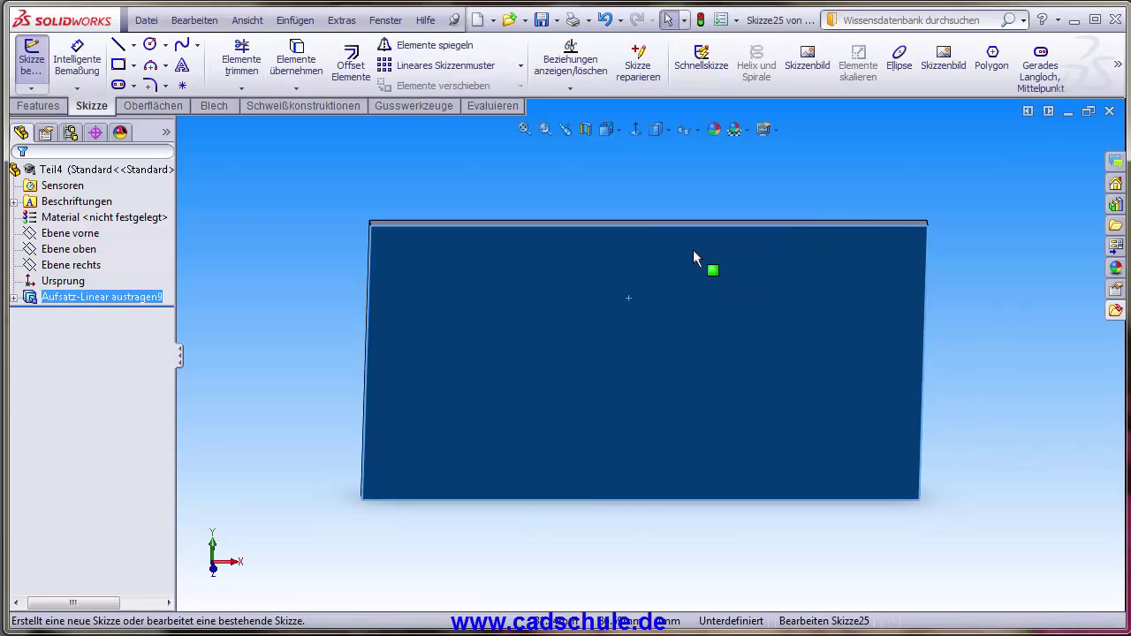
left_click(150, 45)
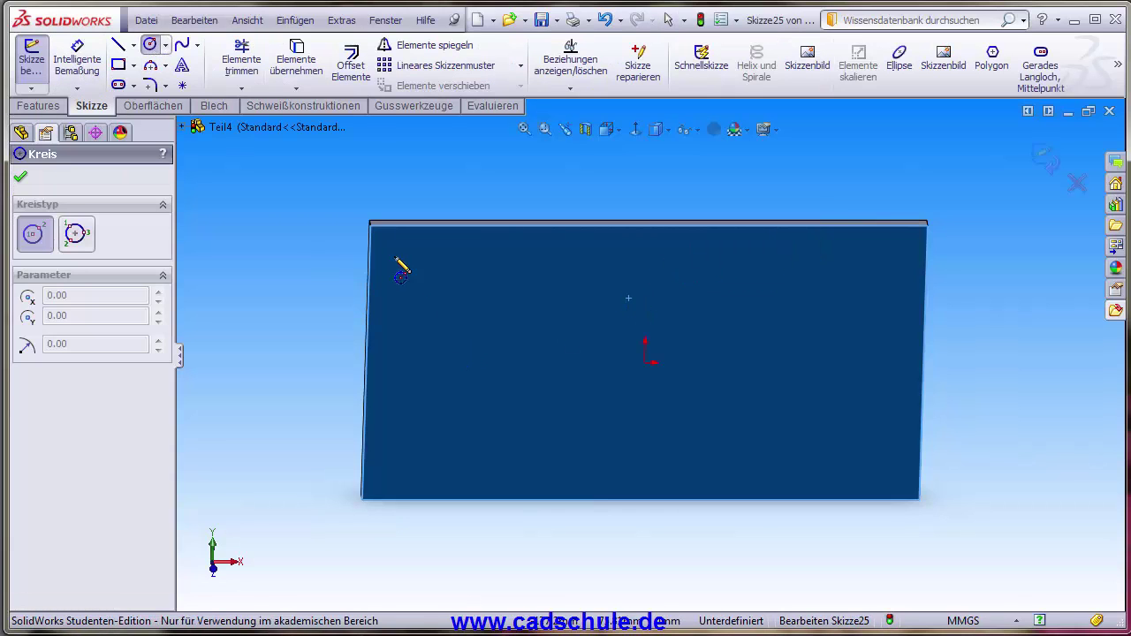
left_click(635, 130)
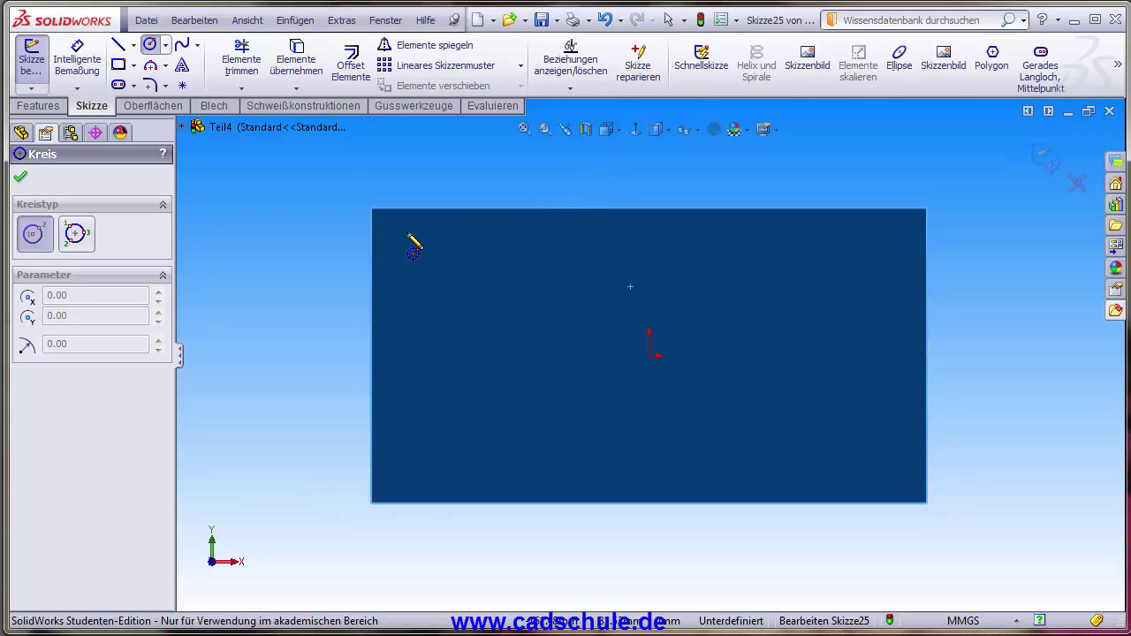
left_click(393, 230)
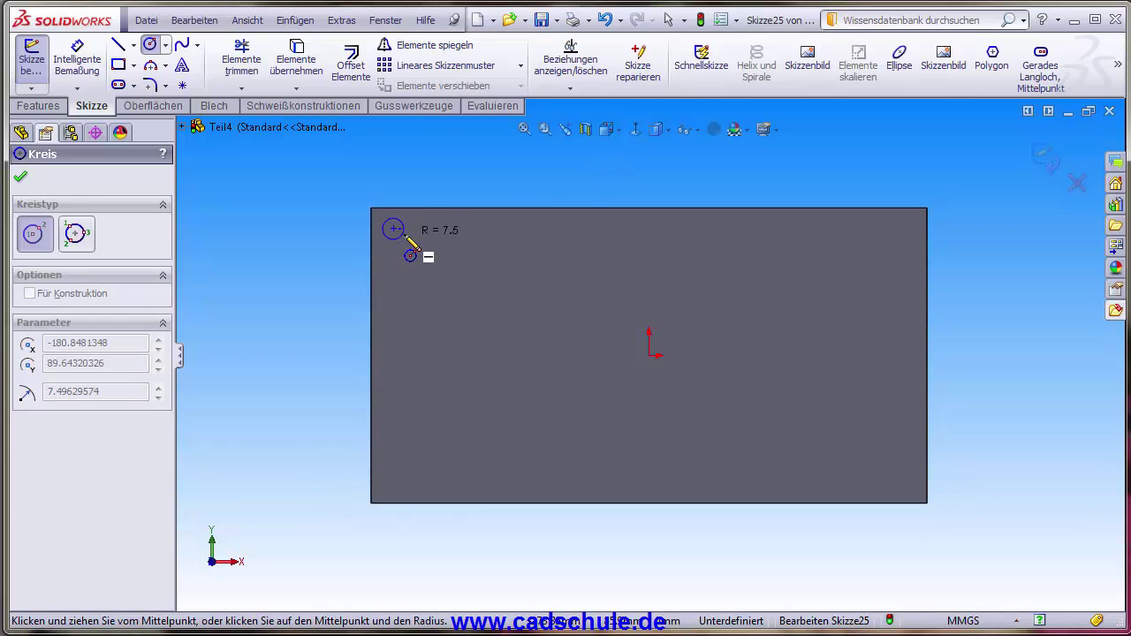
left_click(412, 254)
left_click(21, 178)
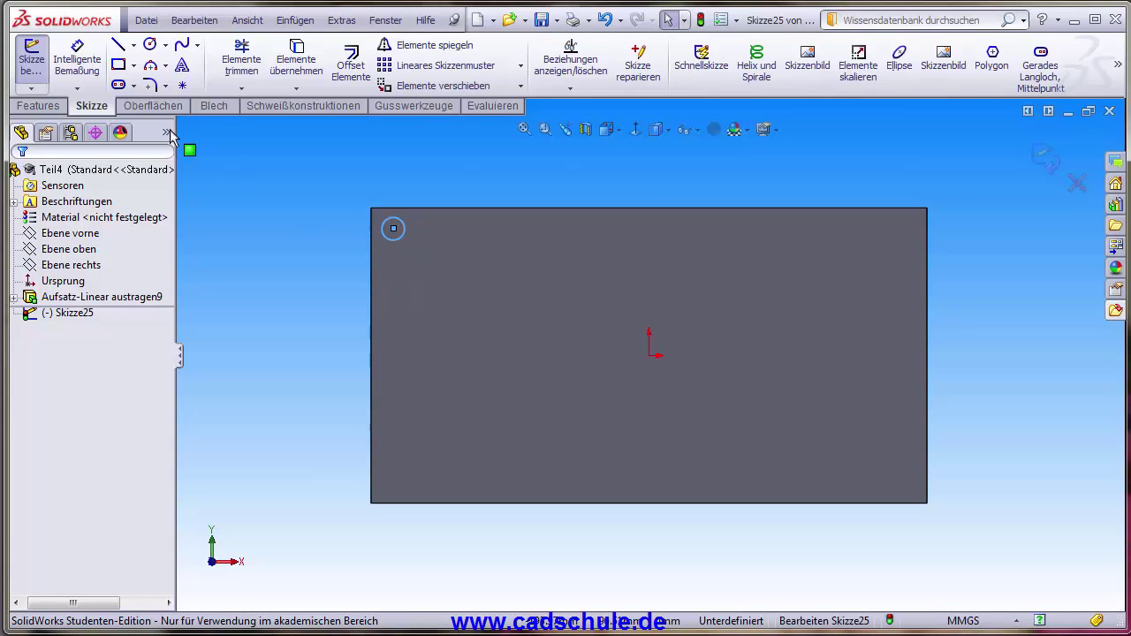
Extrude the circle into a pin about 43 tall
left_click(37, 106)
left_click(51, 66)
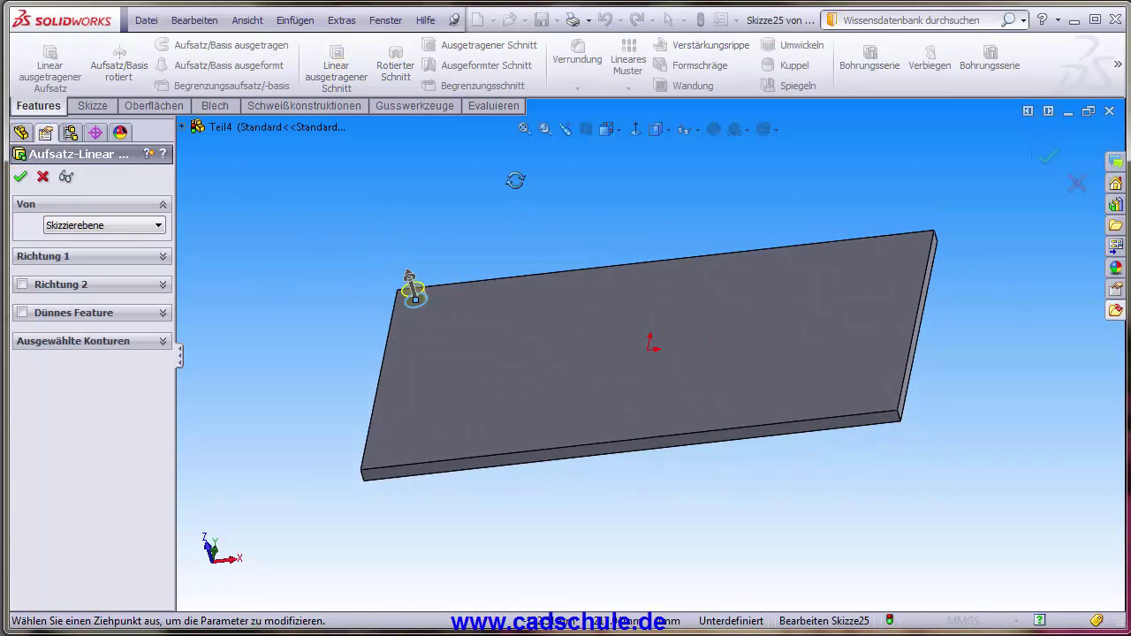
left_click_drag(449, 293, 437, 258)
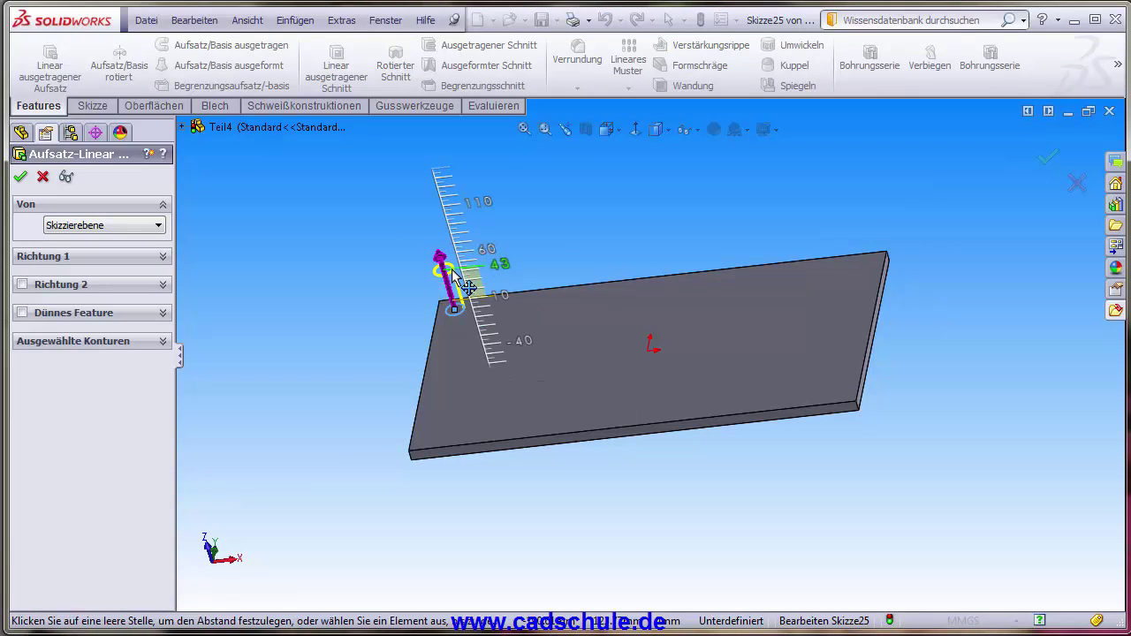
right_click(319, 278)
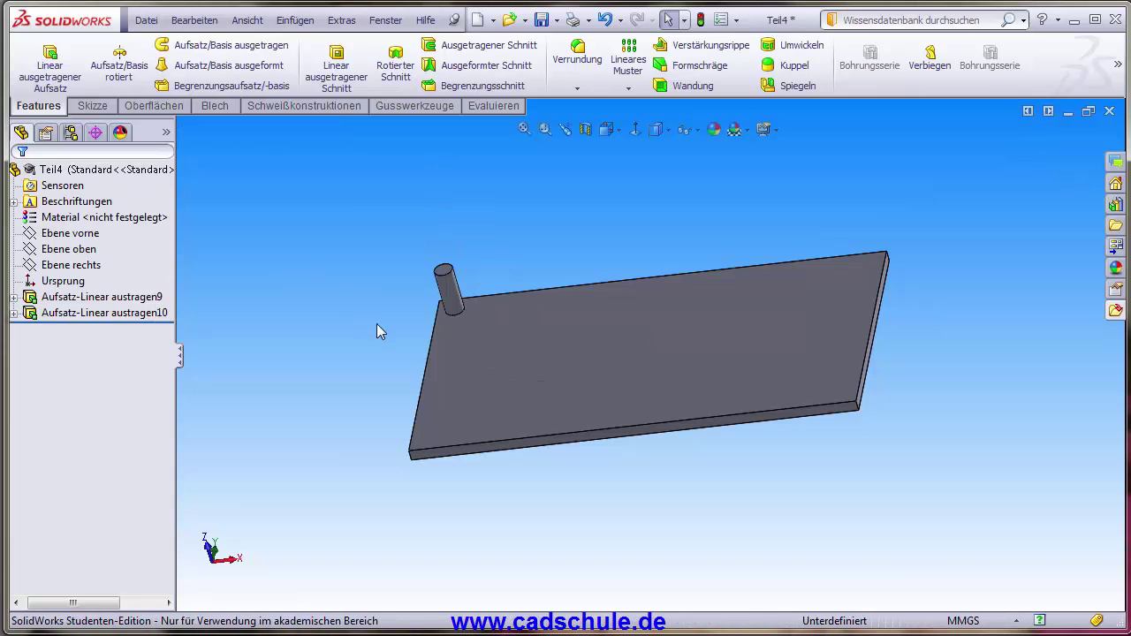
mouse_move(376, 323)
middle_mouse_down()
mouse_move(391, 267)
mouse_move(756, 353)
middle_mouse_up()
key("f")
middle_click_drag(678, 302, 621, 338)
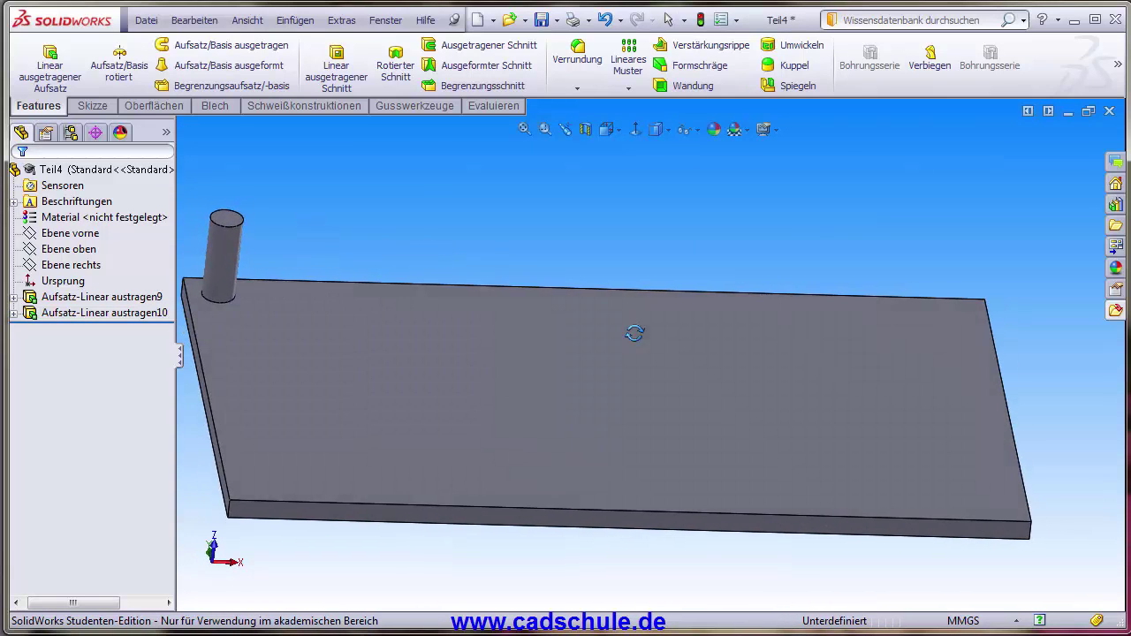
Start a linear pattern using the plate's back edge as Richtung 1
left_click(633, 69)
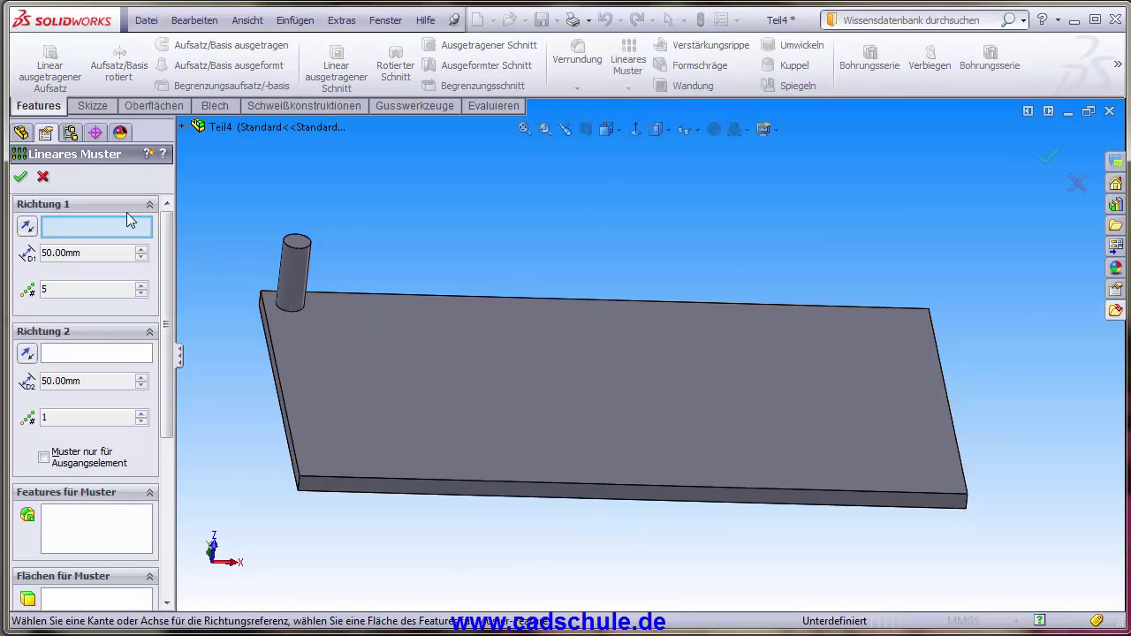
mouse_move(579, 258)
middle_mouse_down()
mouse_move(565, 283)
mouse_move(576, 309)
middle_mouse_up()
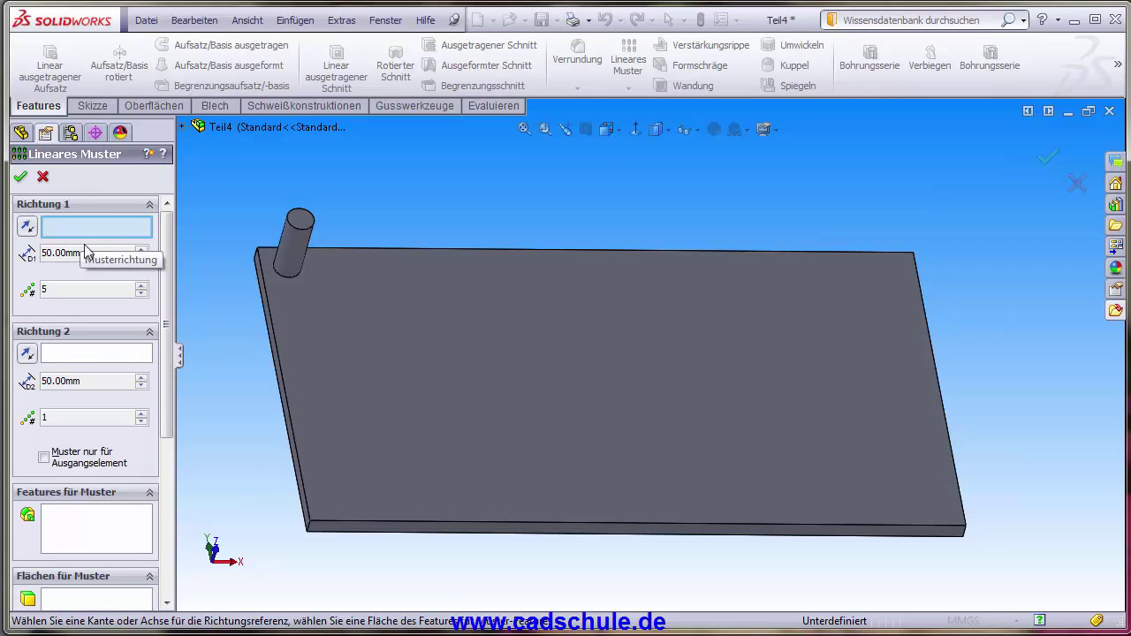
left_click(644, 253)
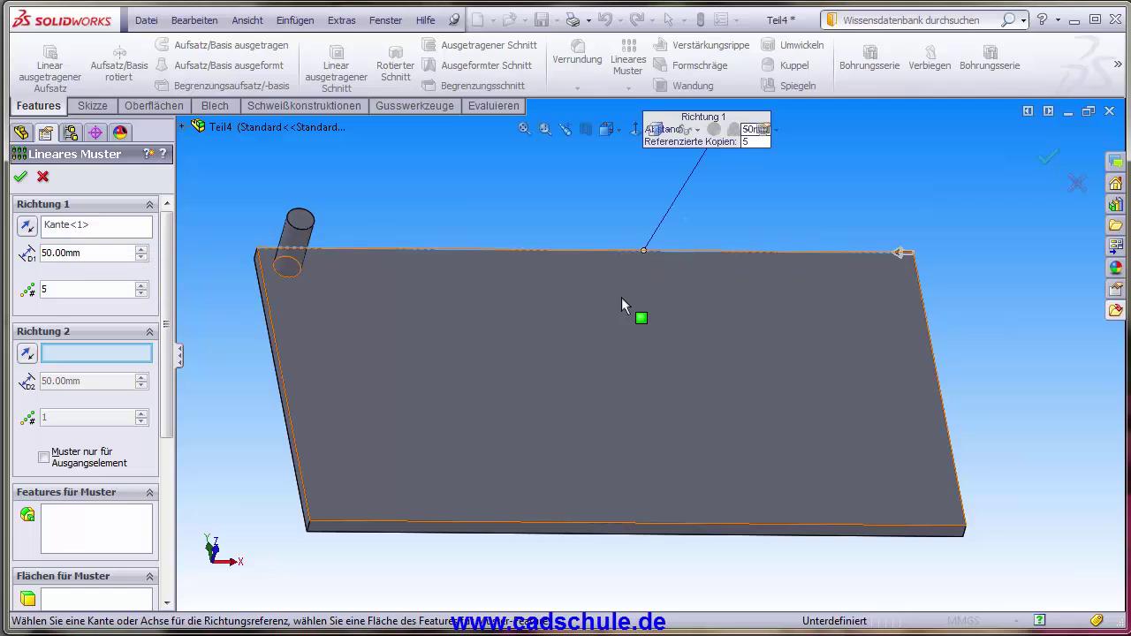
left_click(900, 255)
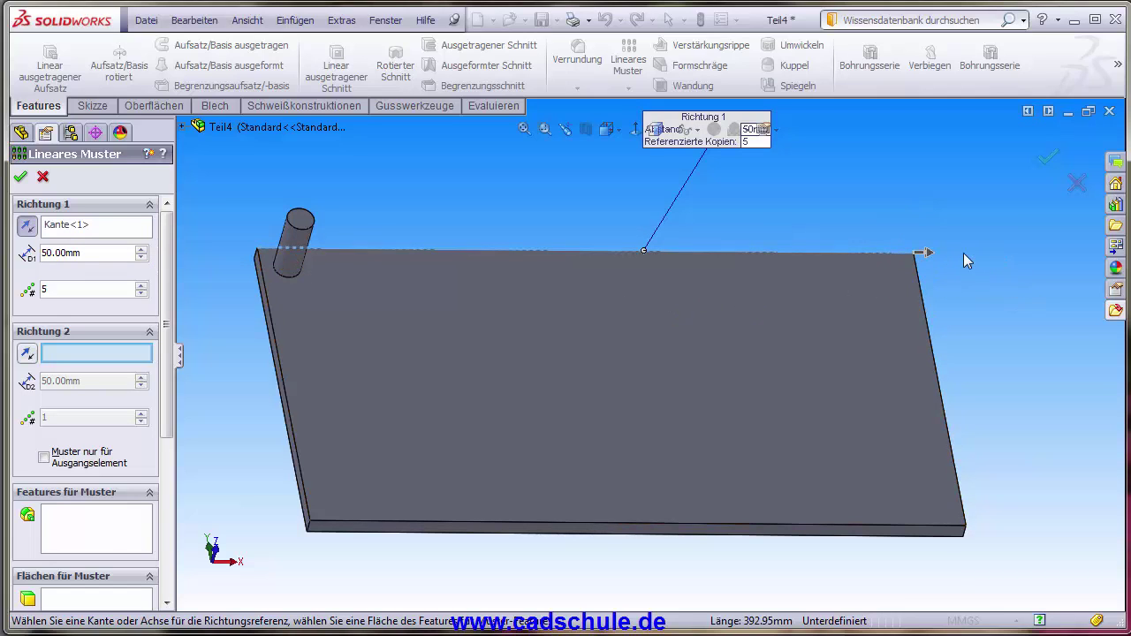
scroll(936, 256, "down", 3)
left_click(803, 280)
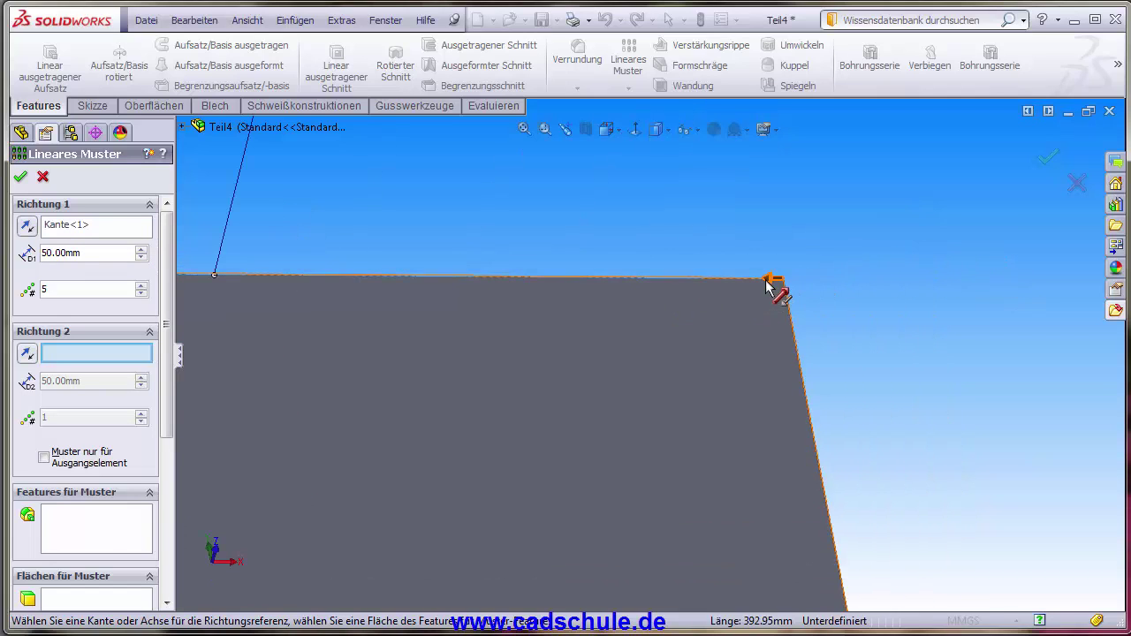
left_click(777, 280)
scroll(709, 312, "up", 3)
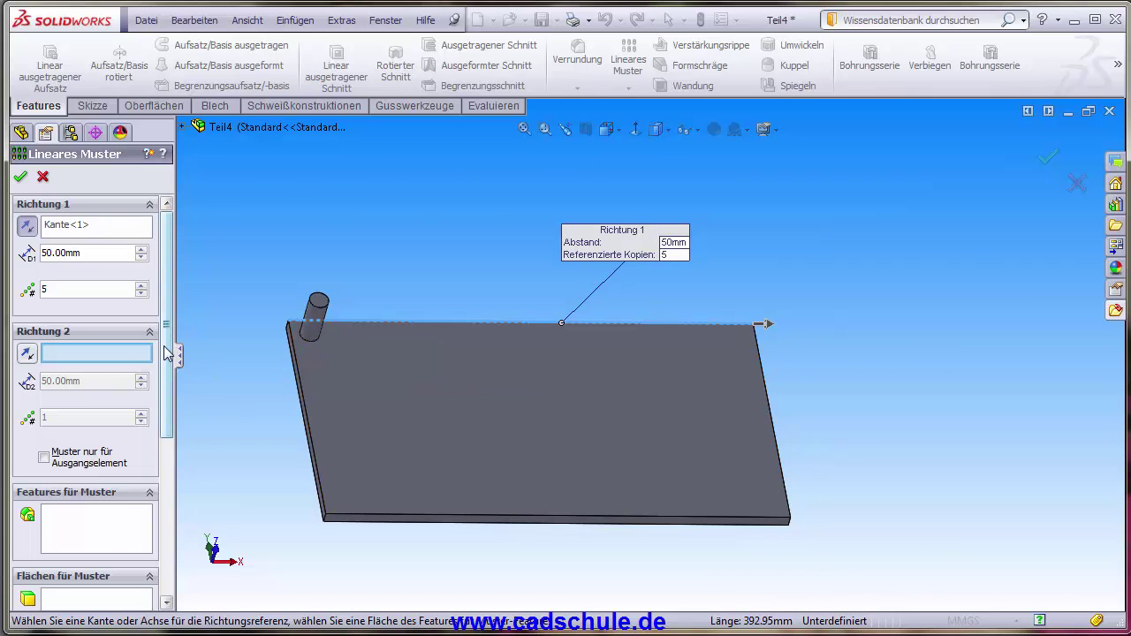
scroll(164, 345, "down", 1)
Add the pin to Features für Muster as the feature to repeat
left_click(84, 477)
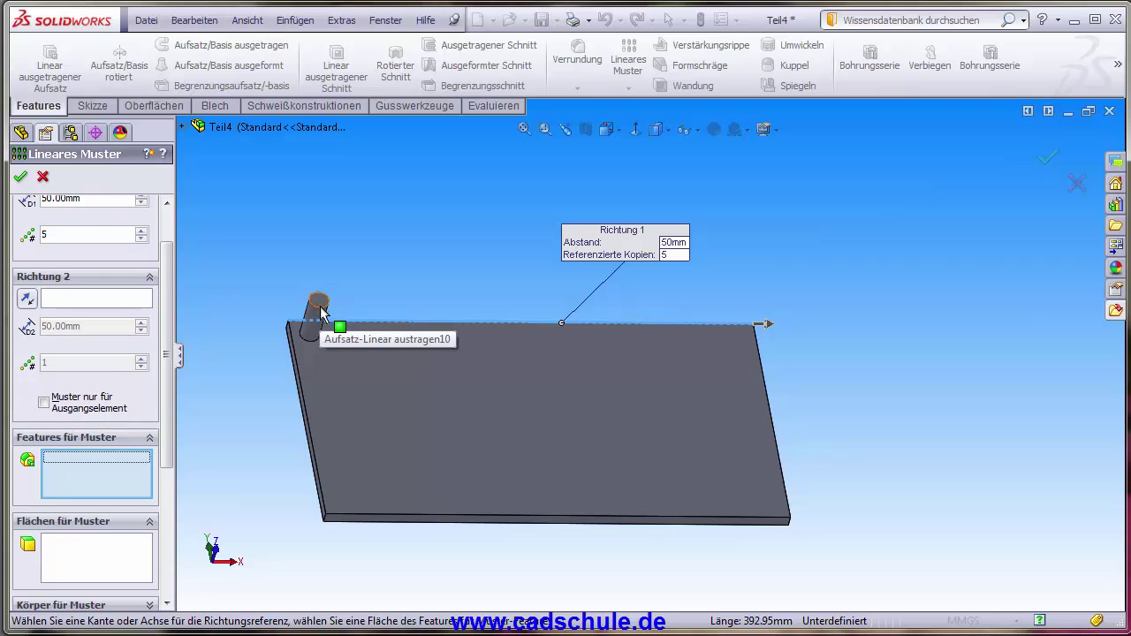
left_click(182, 127)
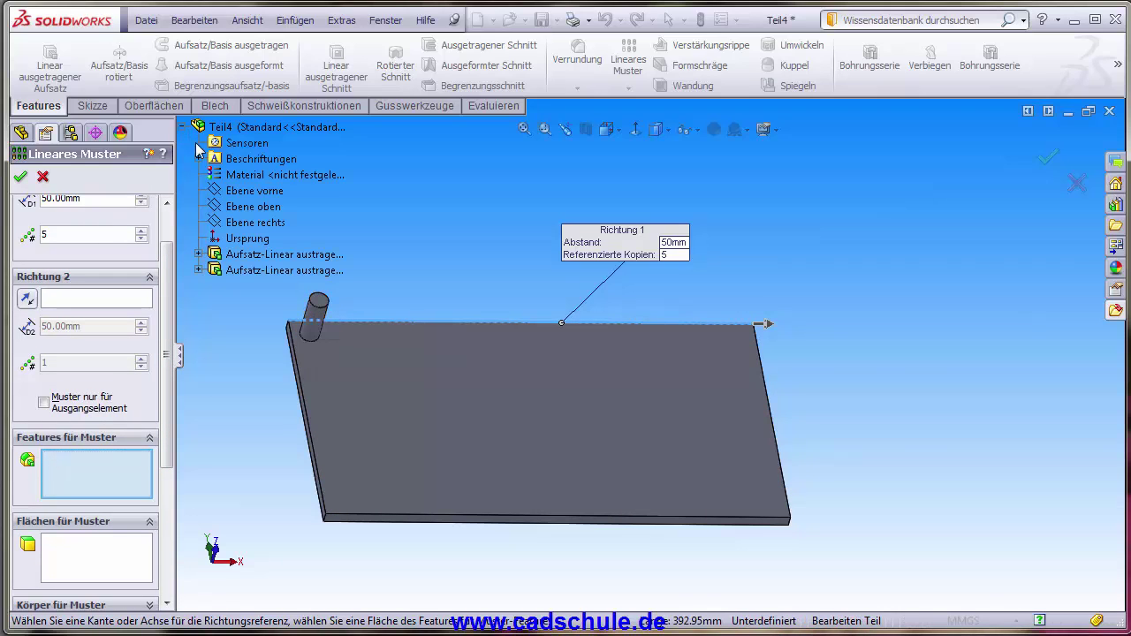
left_click(265, 271)
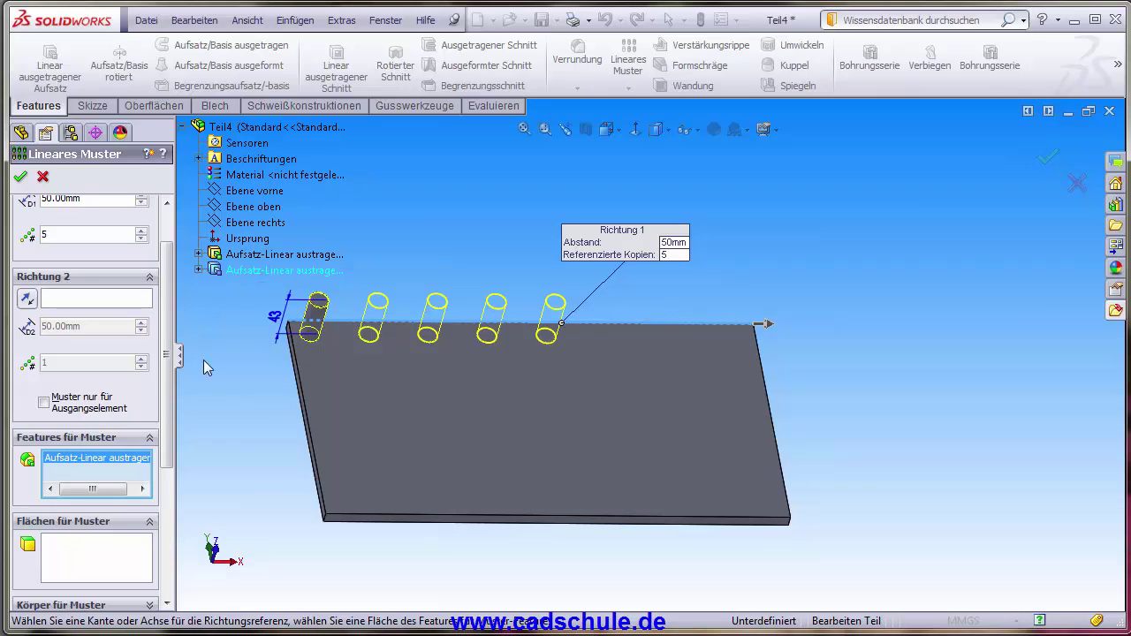
left_click(184, 128)
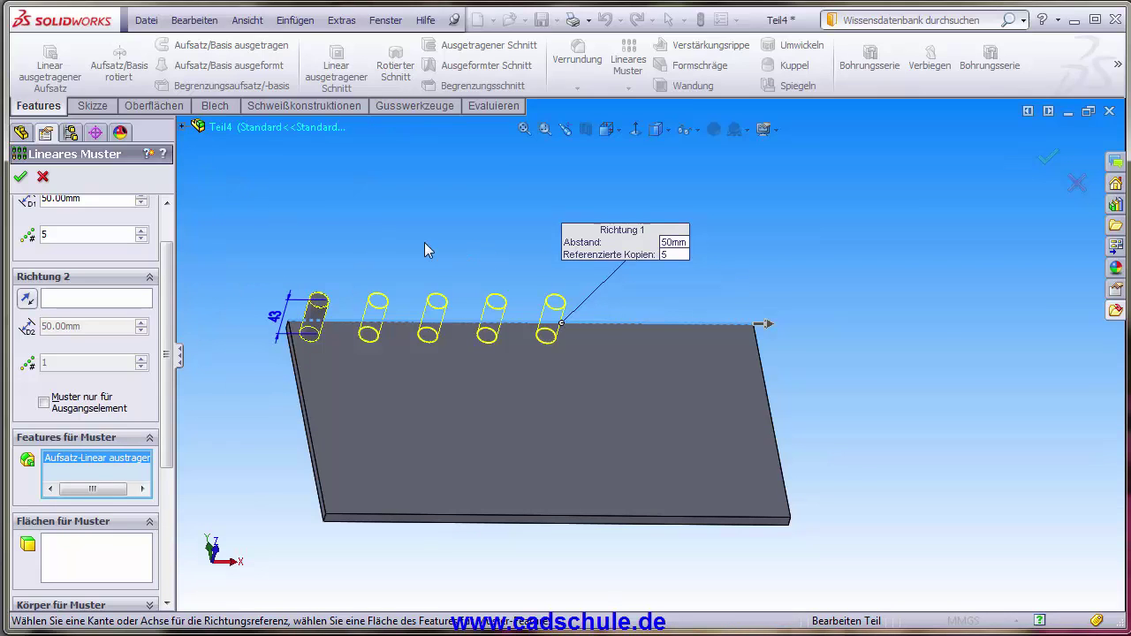
Raise the Richtung 1 pin row to 11 copies spaced 35 mm apart
scroll(455, 291, "down", 2)
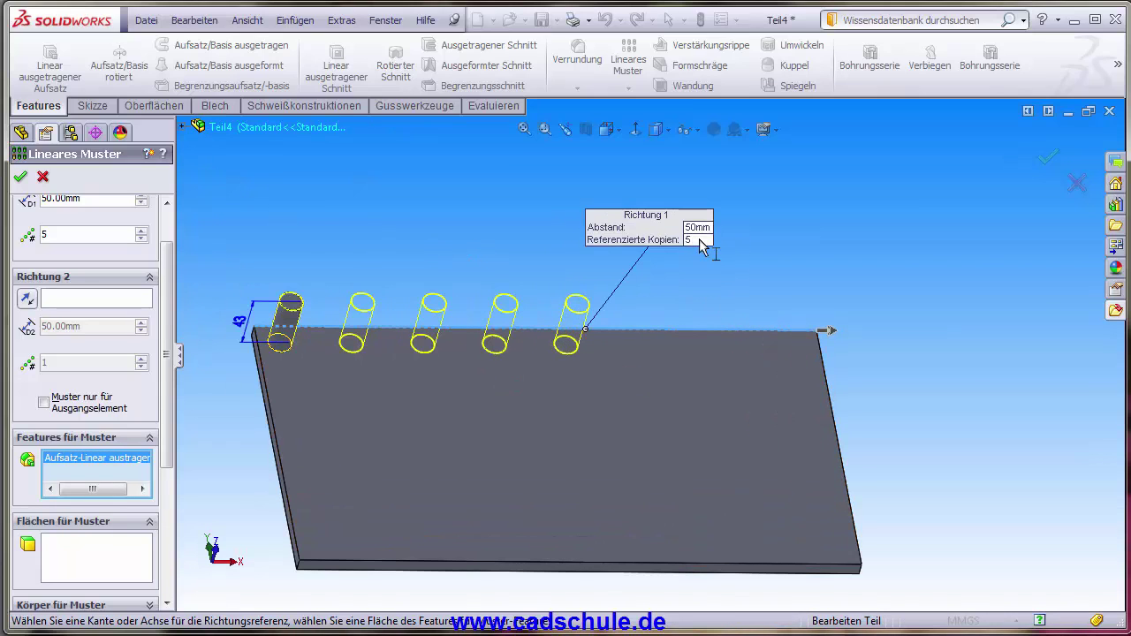
left_click_drag(652, 225, 570, 205)
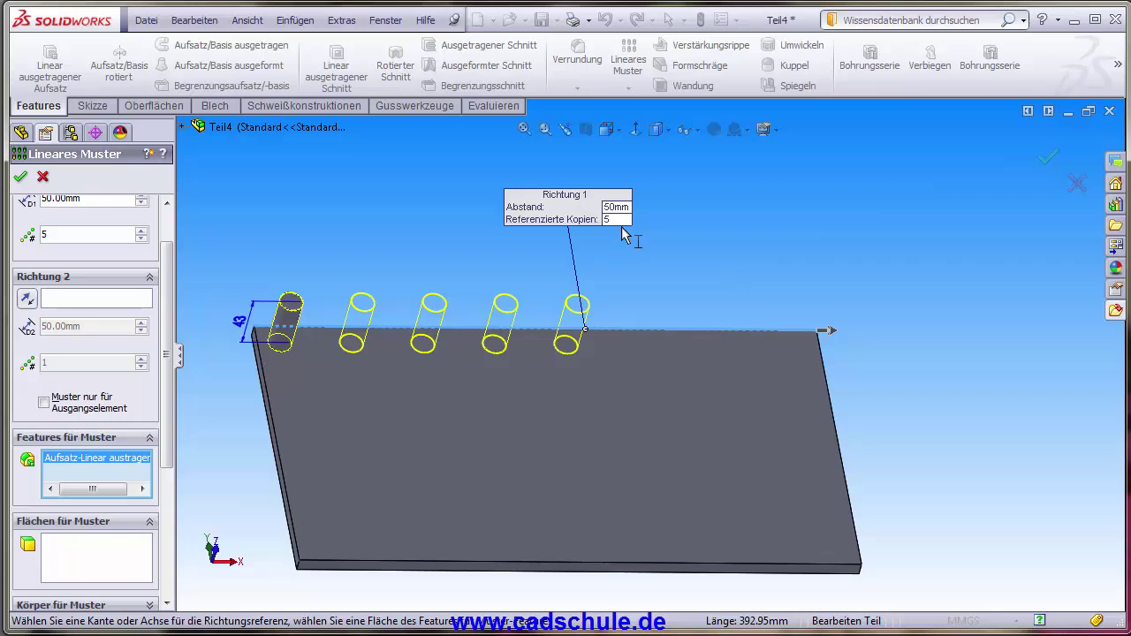
scroll(128, 313, "up", 1)
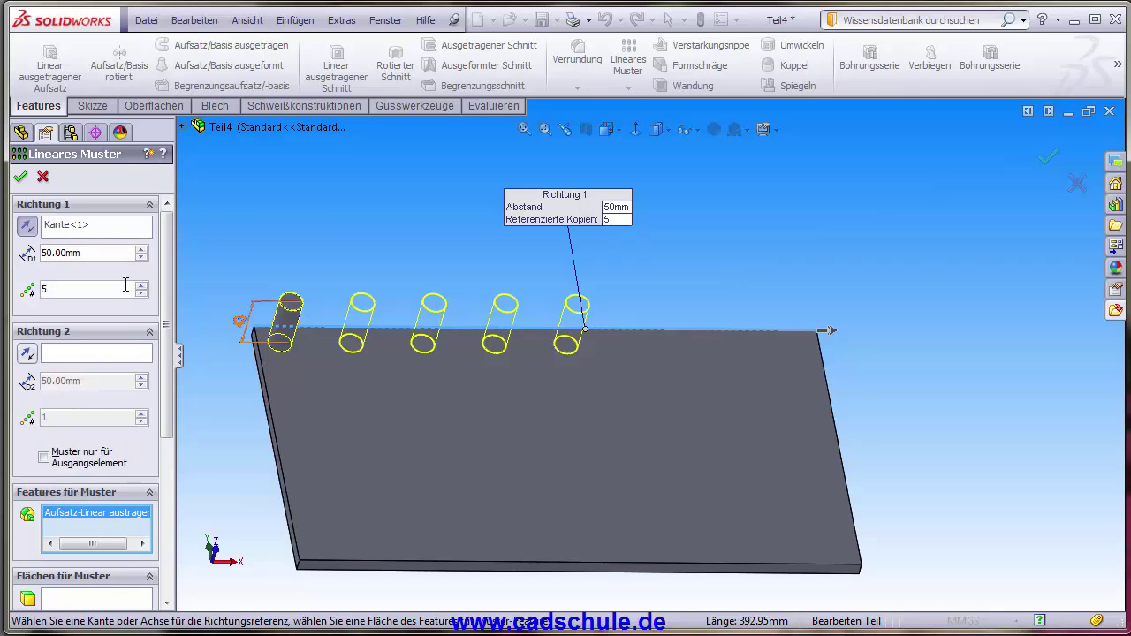
left_click(141, 287)
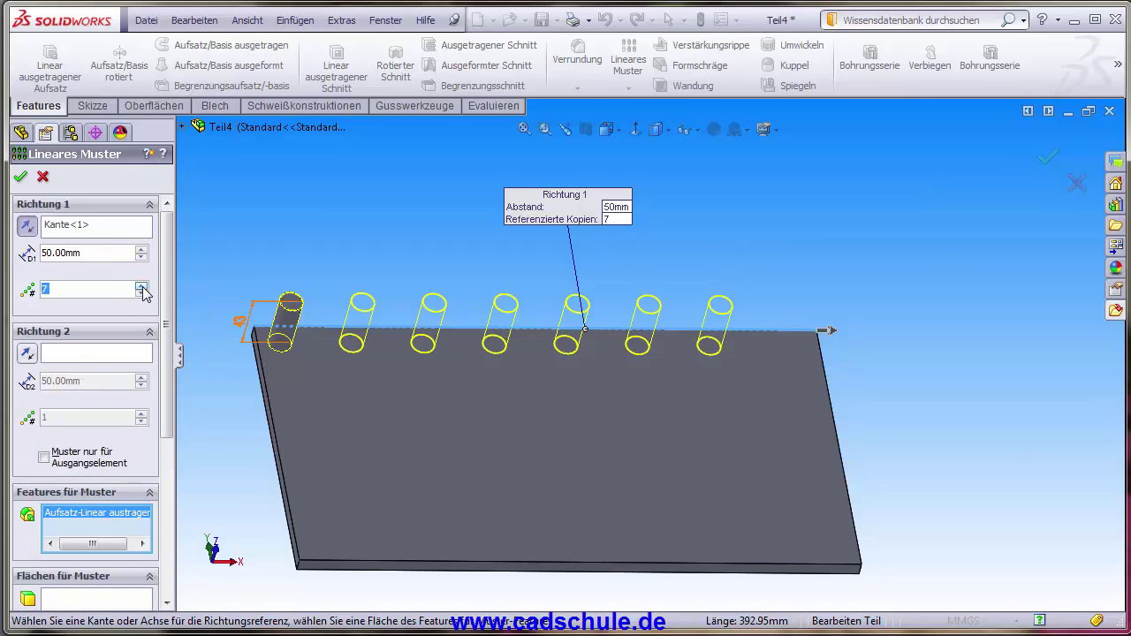
left_click(142, 286)
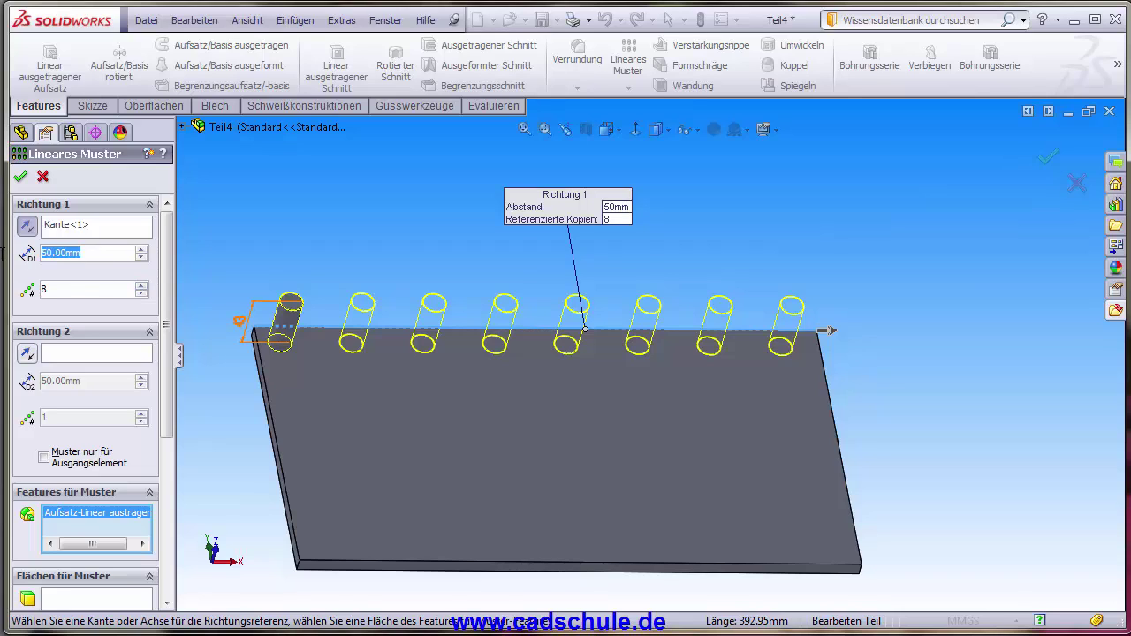
type("35")
key("Return")
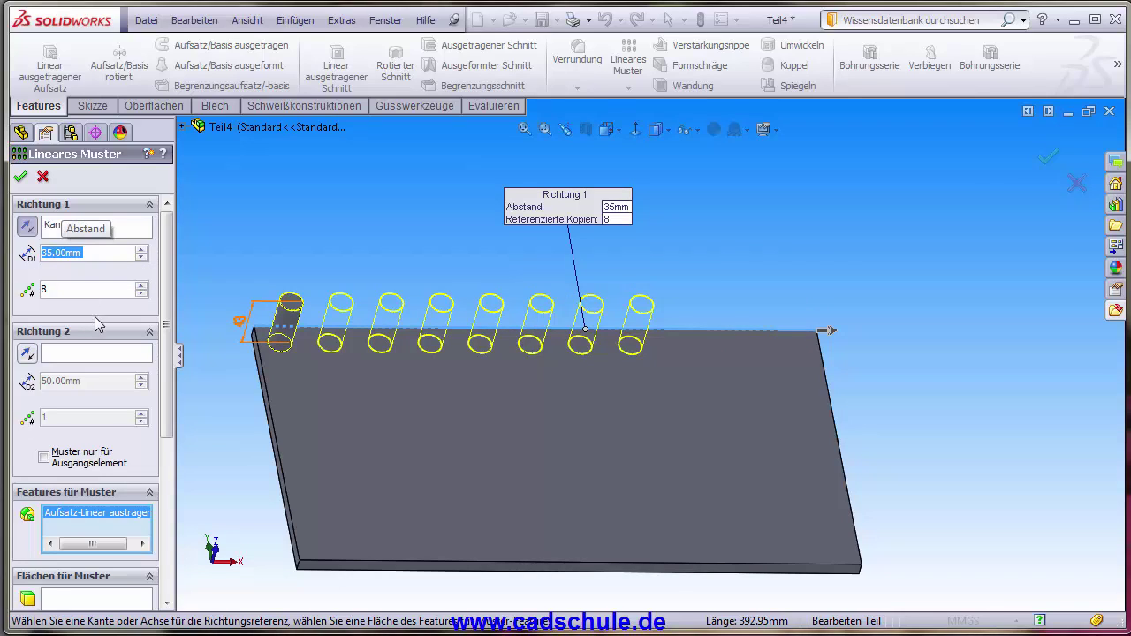
left_click(141, 286)
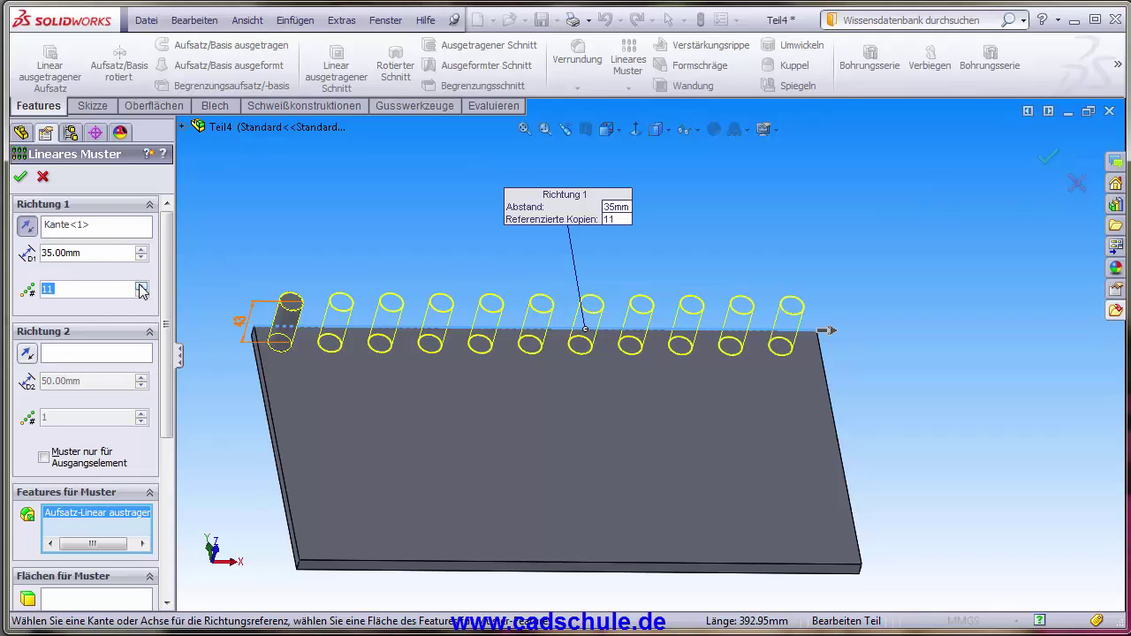
mouse_move(690, 244)
middle_mouse_down()
mouse_move(639, 209)
mouse_move(695, 239)
middle_mouse_up()
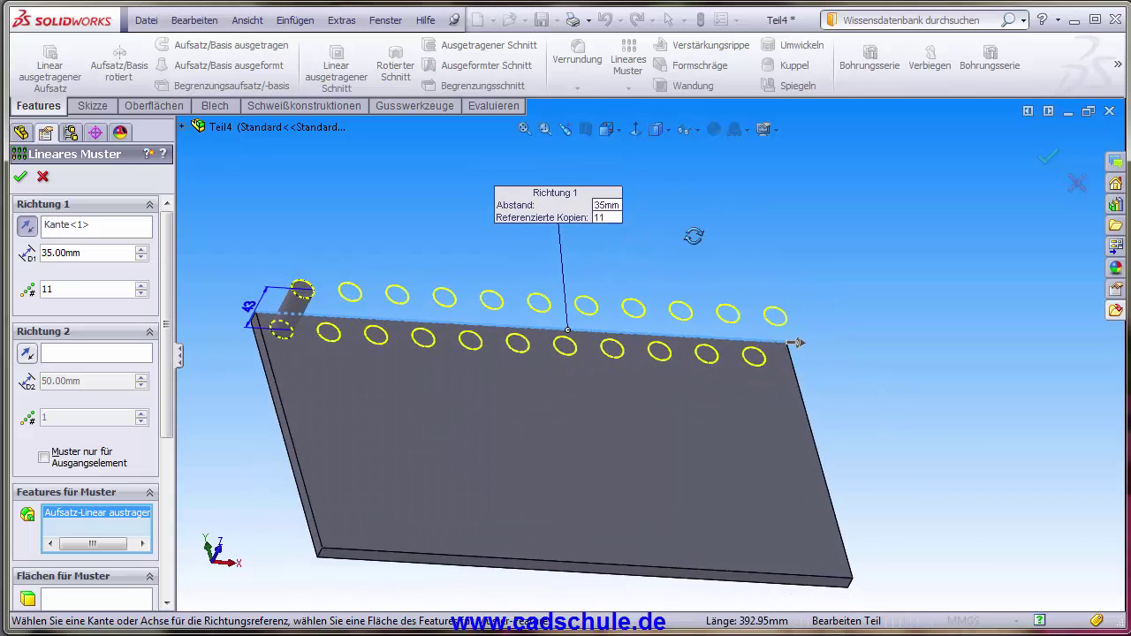
mouse_move(406, 334)
middle_mouse_down()
mouse_move(503, 367)
mouse_move(479, 370)
middle_mouse_up()
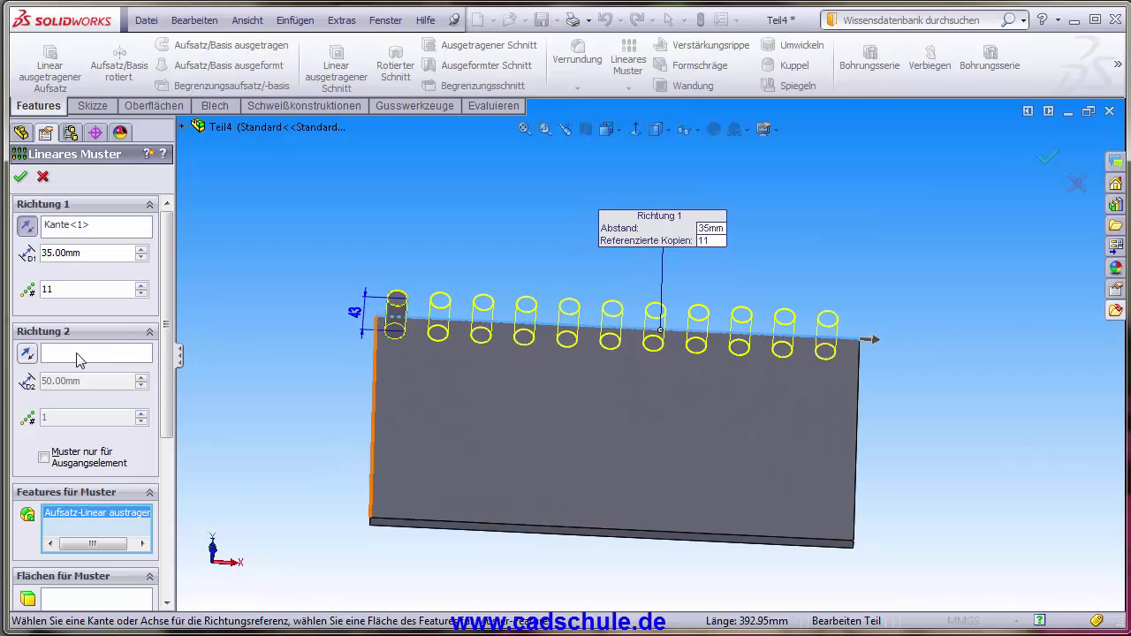
Use the plate's left edge as Richtung 2 with 4 pin rows at 50 mm
left_click(103, 352)
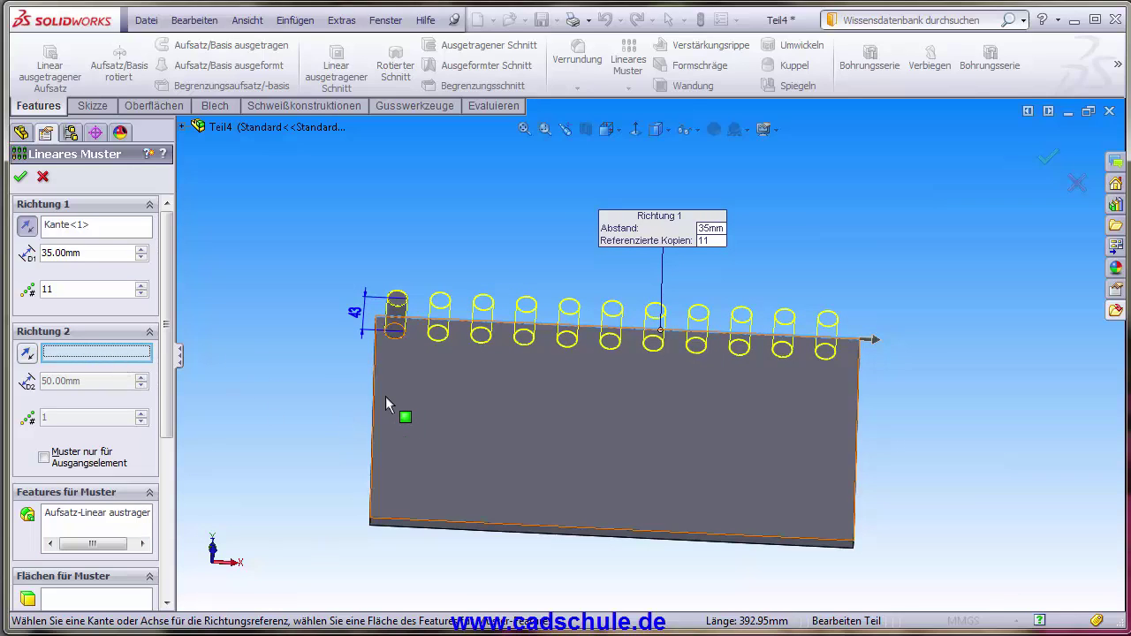
middle_click_drag(441, 410, 334, 419)
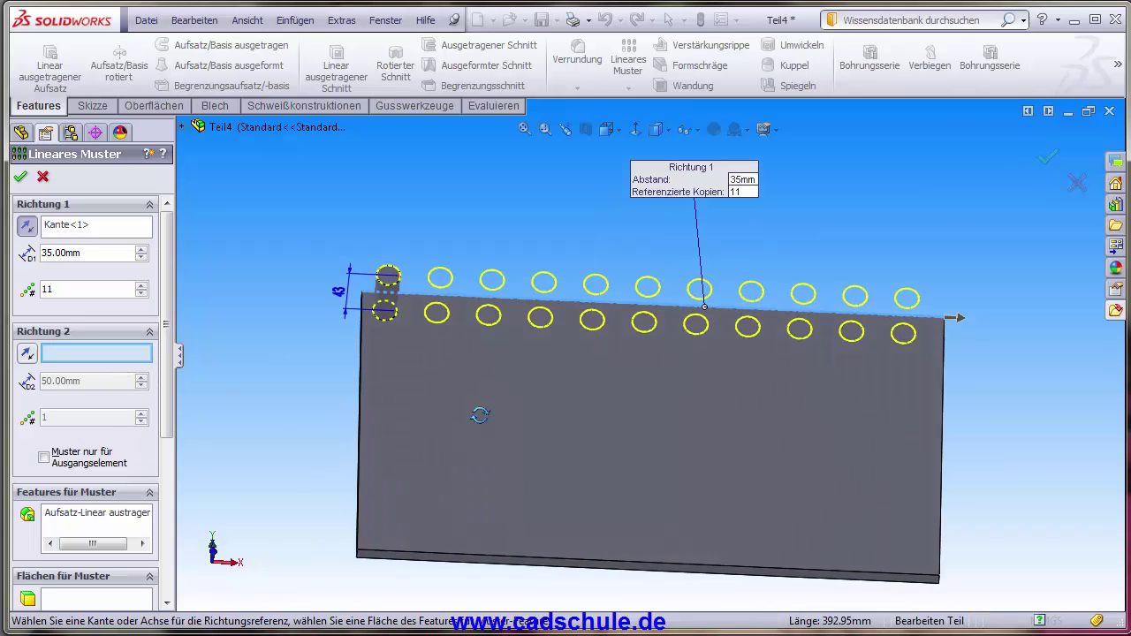
left_click(360, 412)
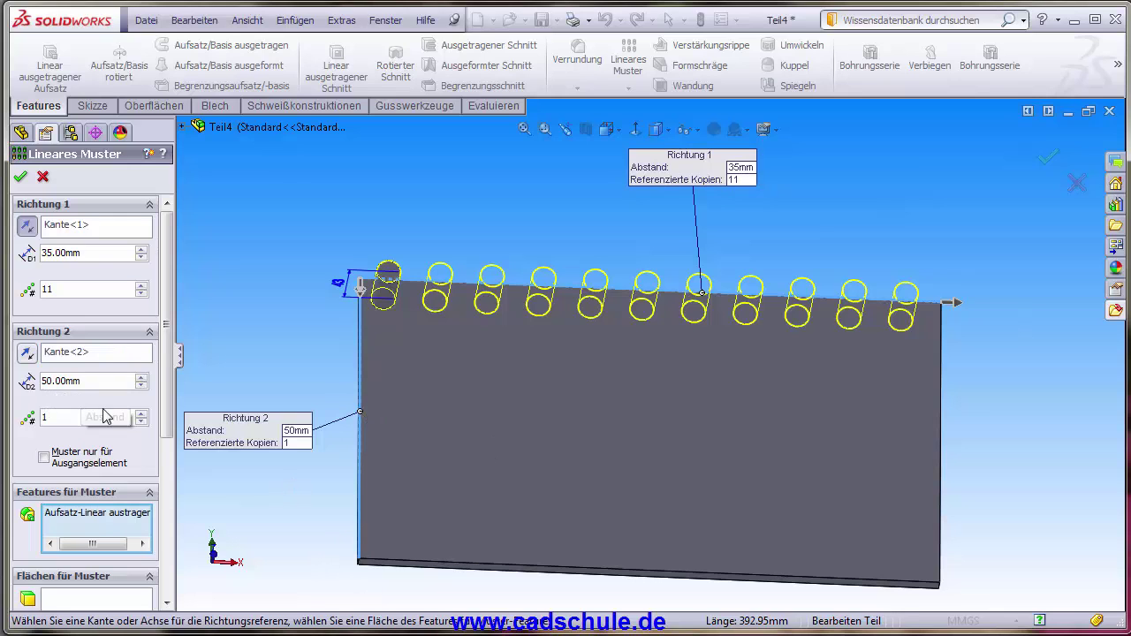
middle_click_drag(318, 374, 367, 391)
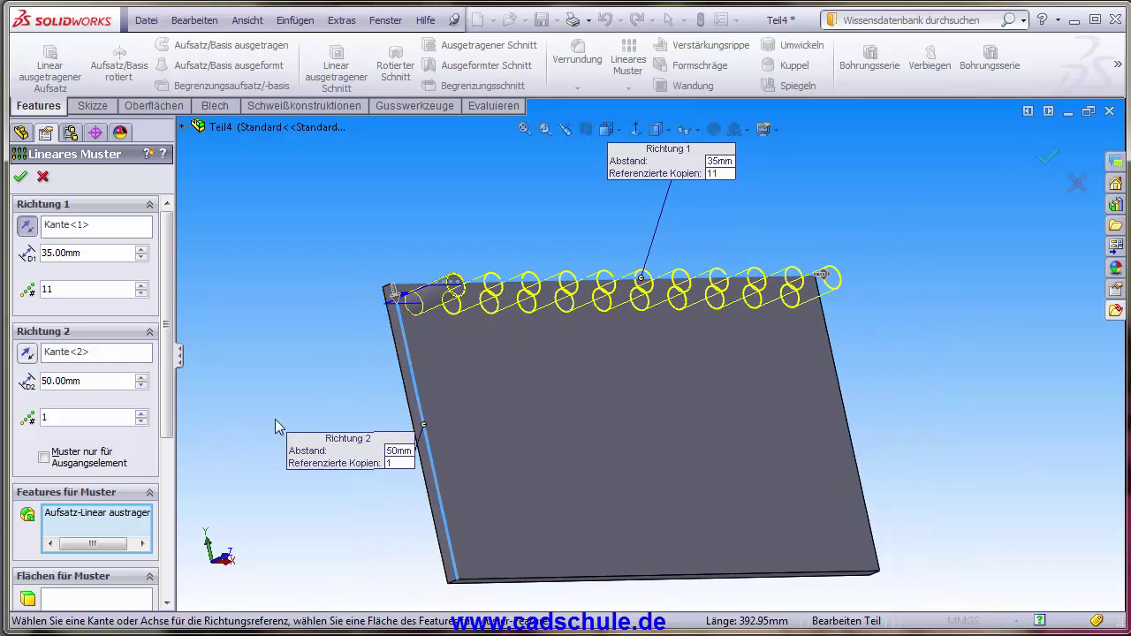
left_click(141, 413)
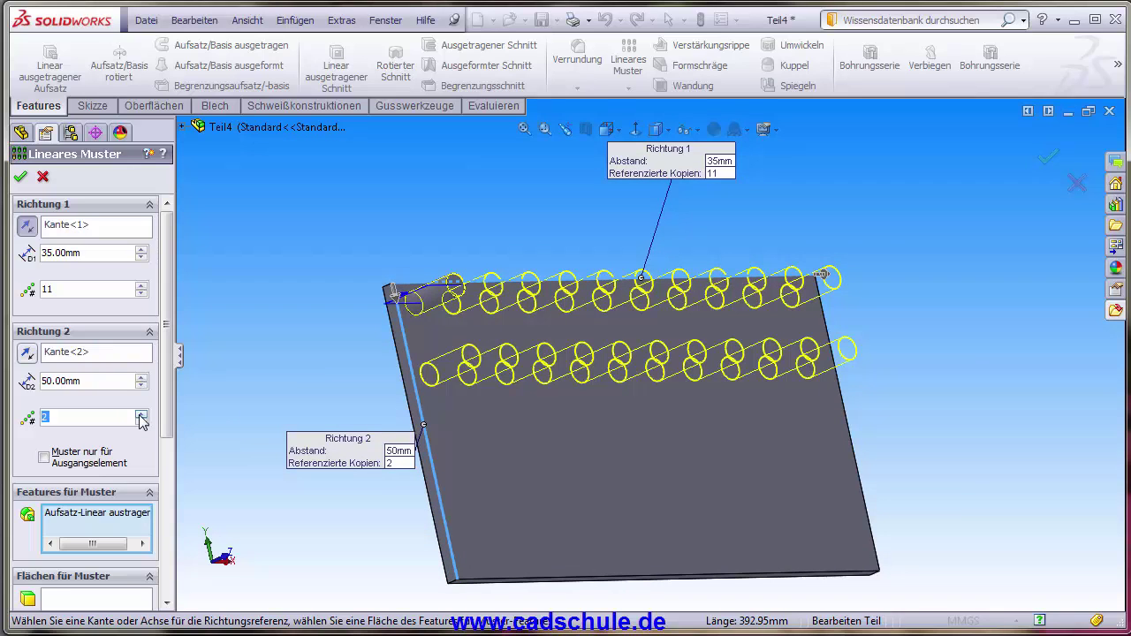
left_click(141, 414)
left_click(141, 413)
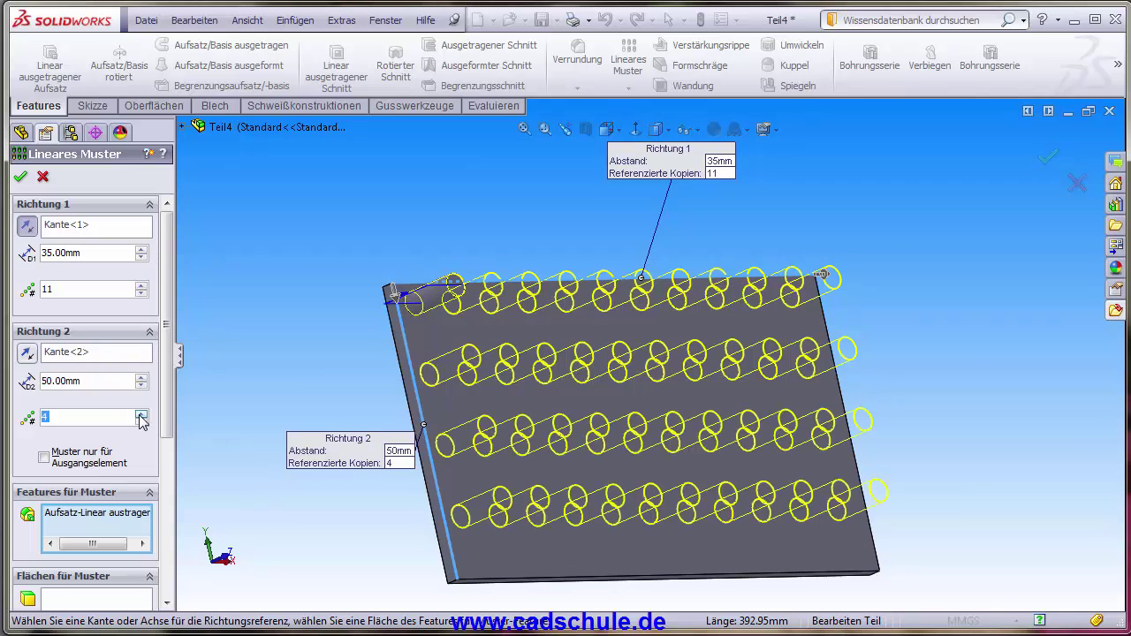
middle_click_drag(261, 420, 528, 344)
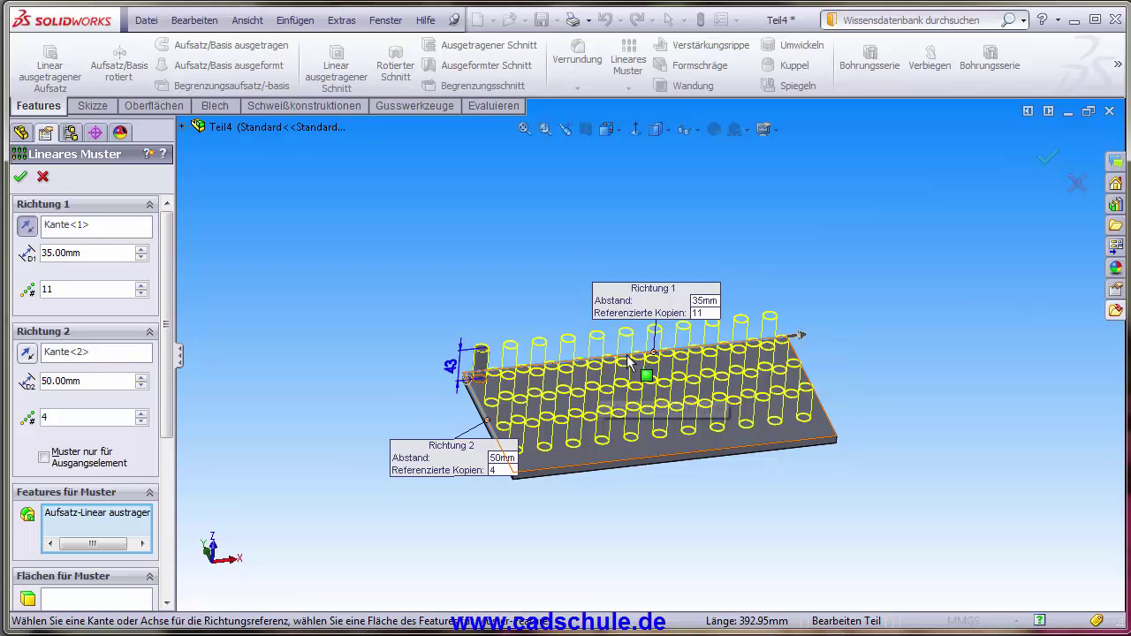
left_click_drag(166, 378, 176, 563)
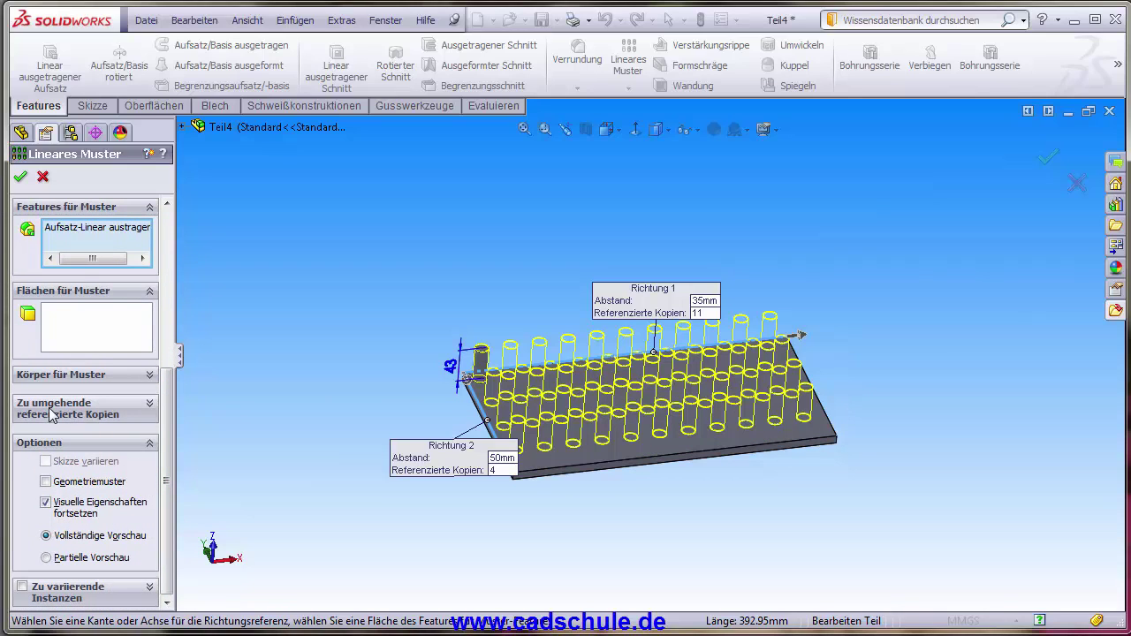
Skip pins (6,4), (8,2), (2,2), (2,4) and one near the centre, then confirm the pattern
left_click(92, 411)
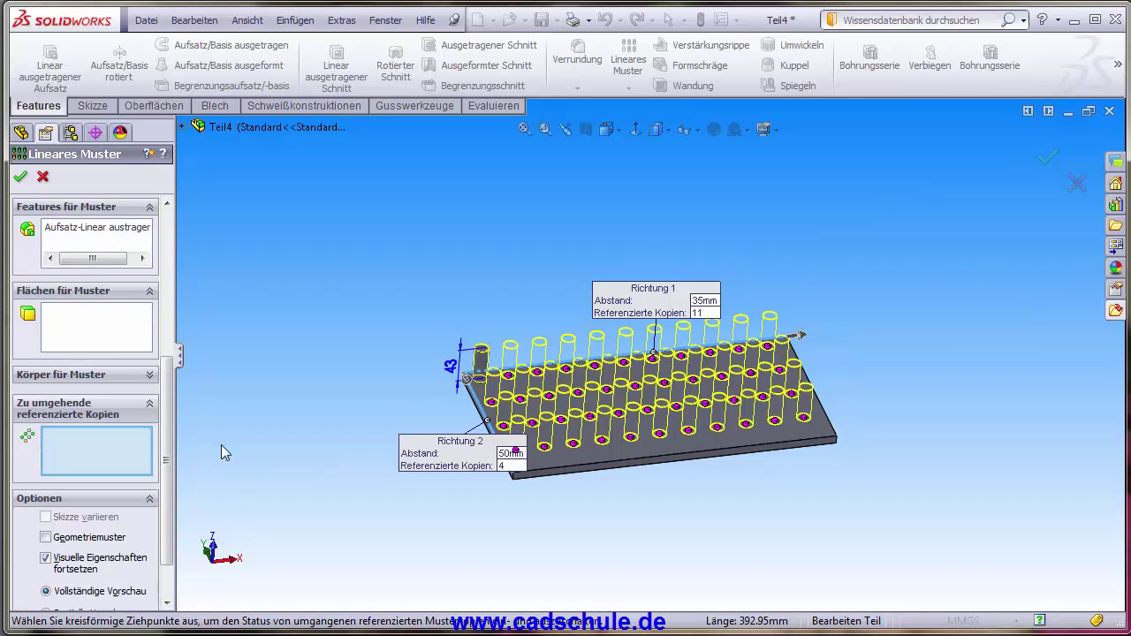
left_click(115, 444)
scroll(789, 429, "down", 3)
middle_click_drag(757, 466, 669, 455)
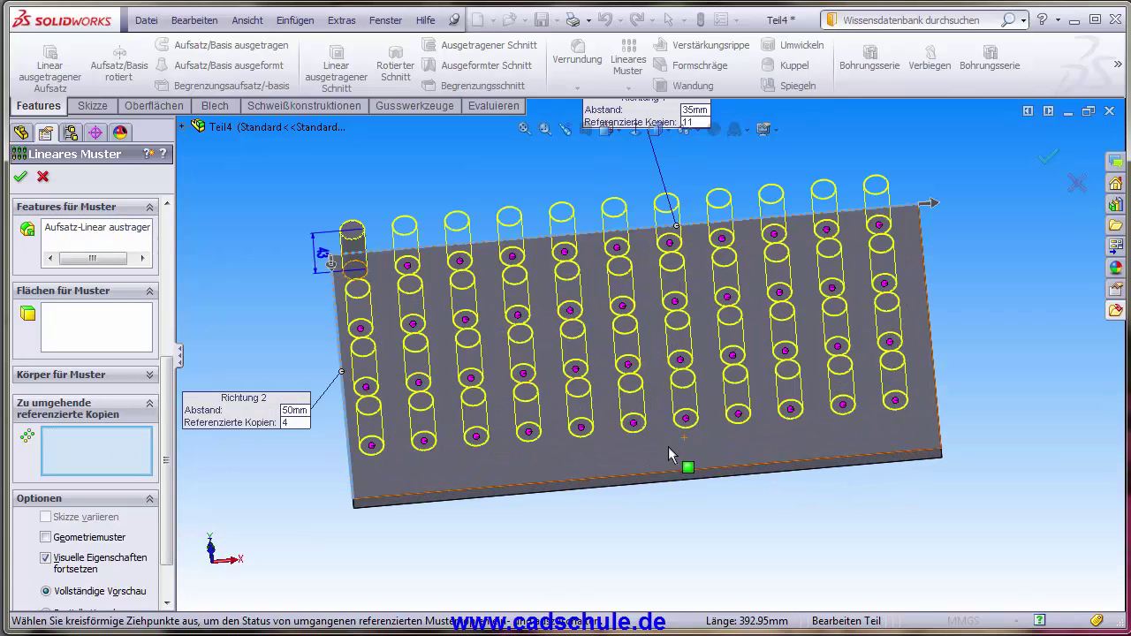
left_click(634, 425)
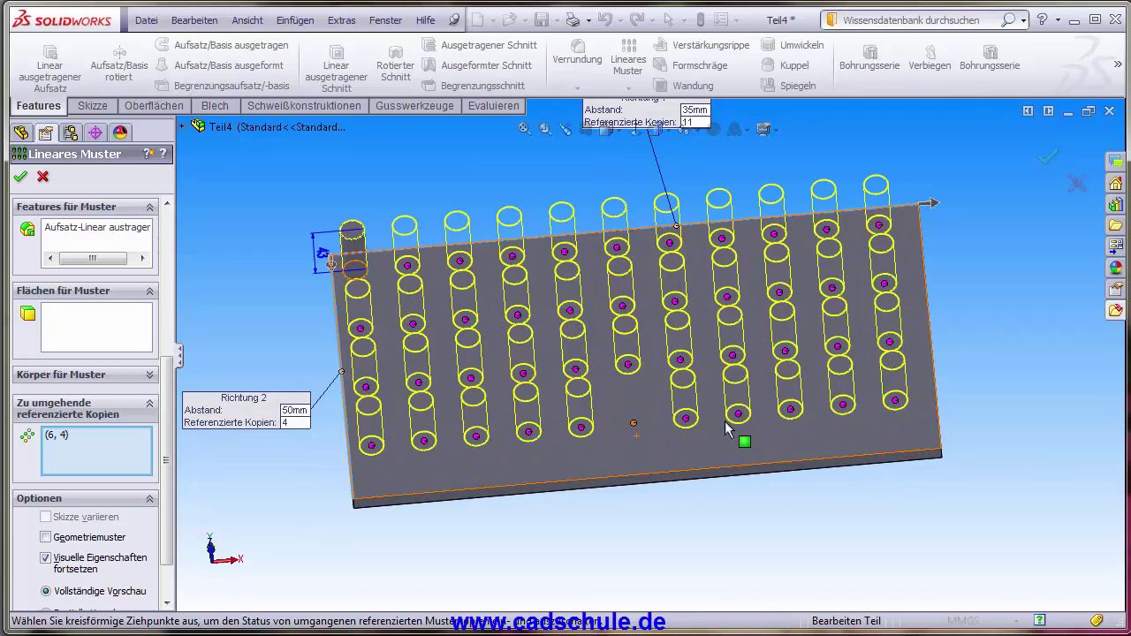
left_click(727, 298)
left_click(412, 325)
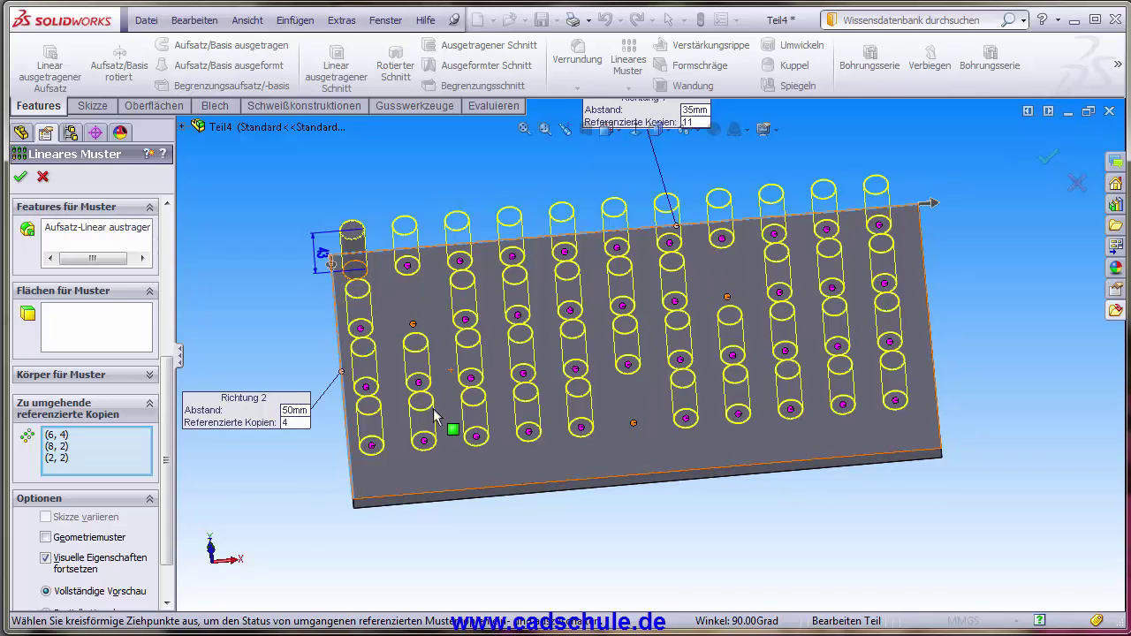
left_click(425, 446)
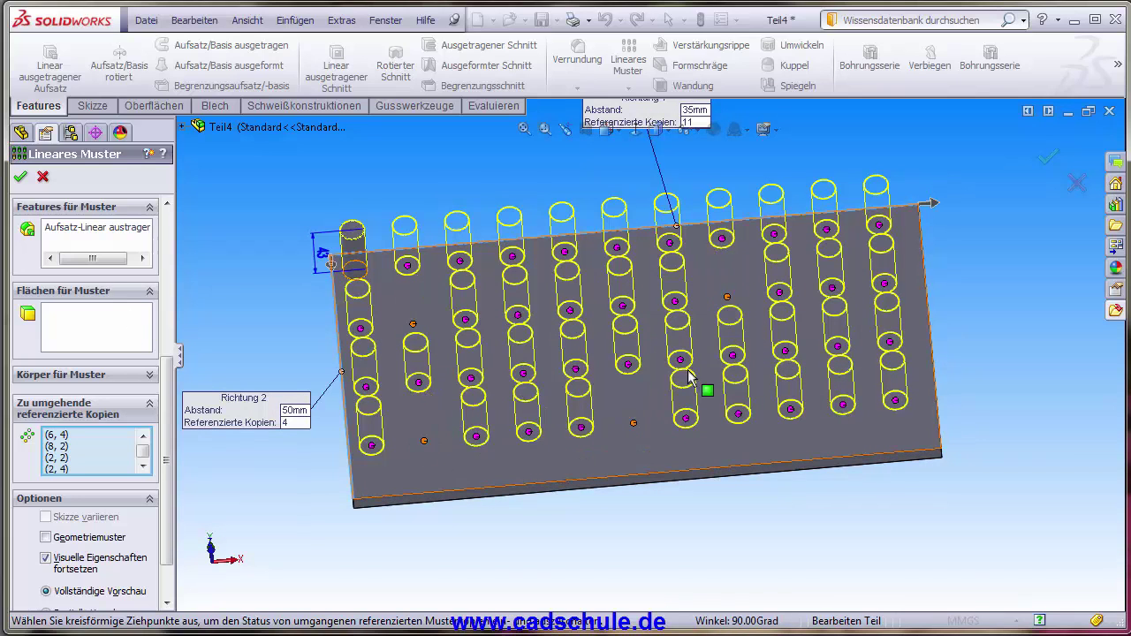
middle_click_drag(668, 348, 685, 305)
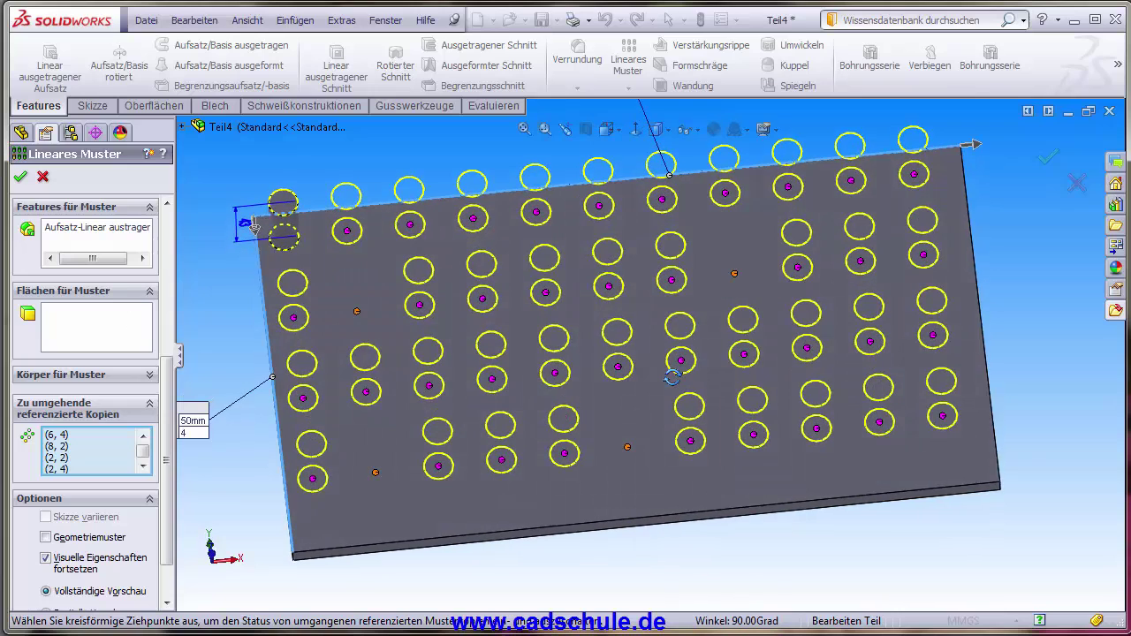
left_click(671, 282)
left_click(22, 178)
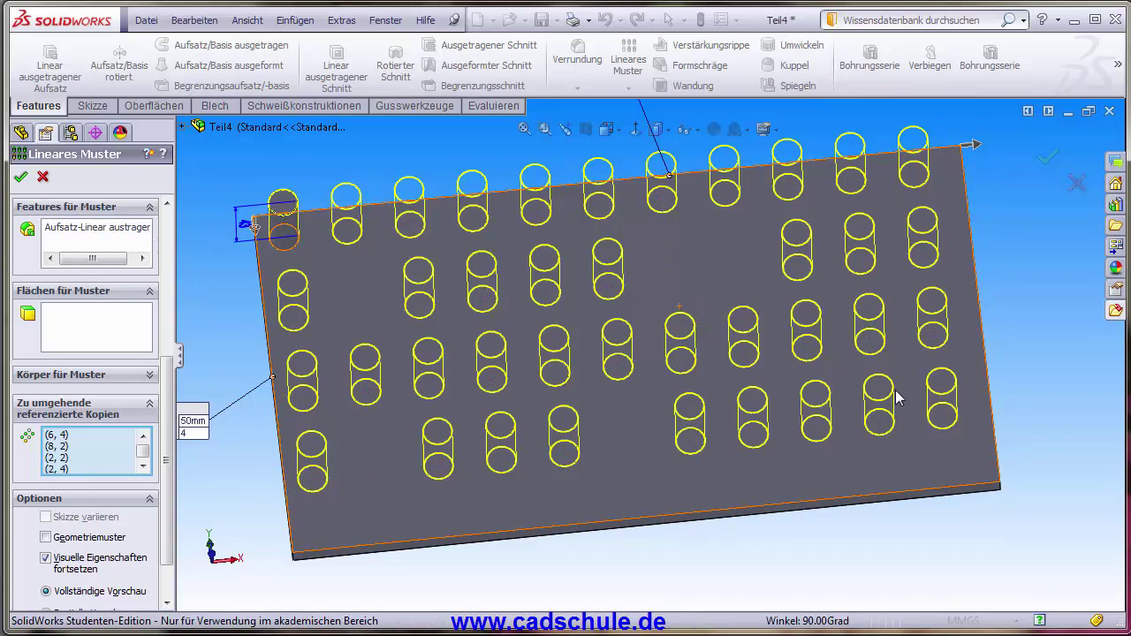
middle_click_drag(906, 416, 675, 391)
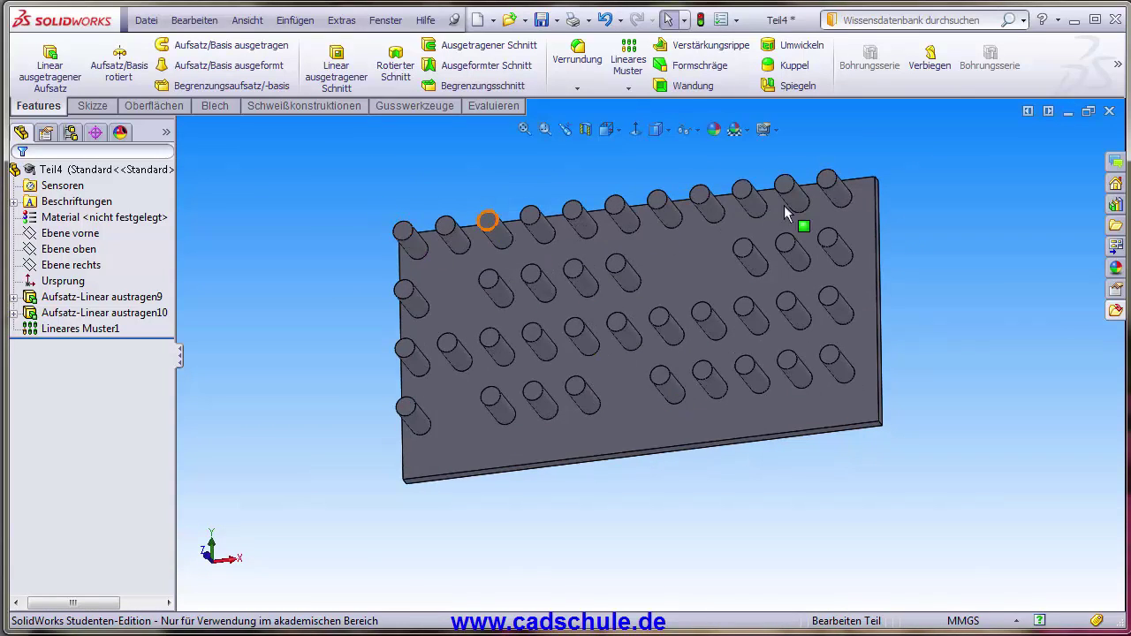
Sketch a circle on the front plane and extrude it into a round disc
mouse_move(694, 379)
middle_mouse_down()
mouse_move(768, 391)
mouse_move(707, 384)
middle_mouse_up()
scroll(753, 358, "up", 2)
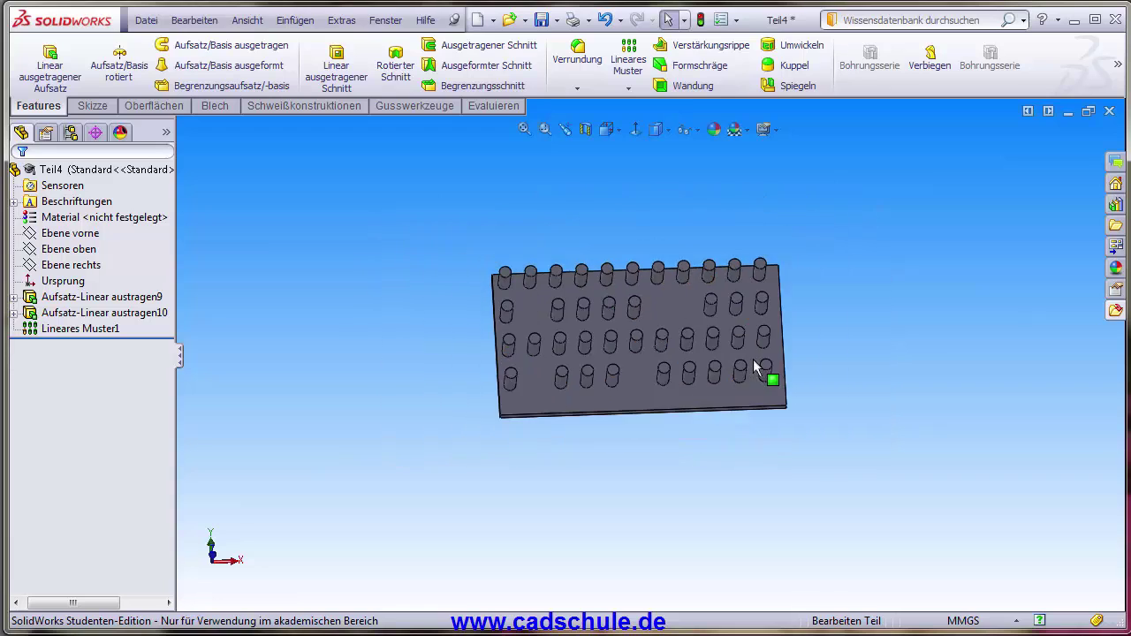
scroll(753, 359, "down", 1)
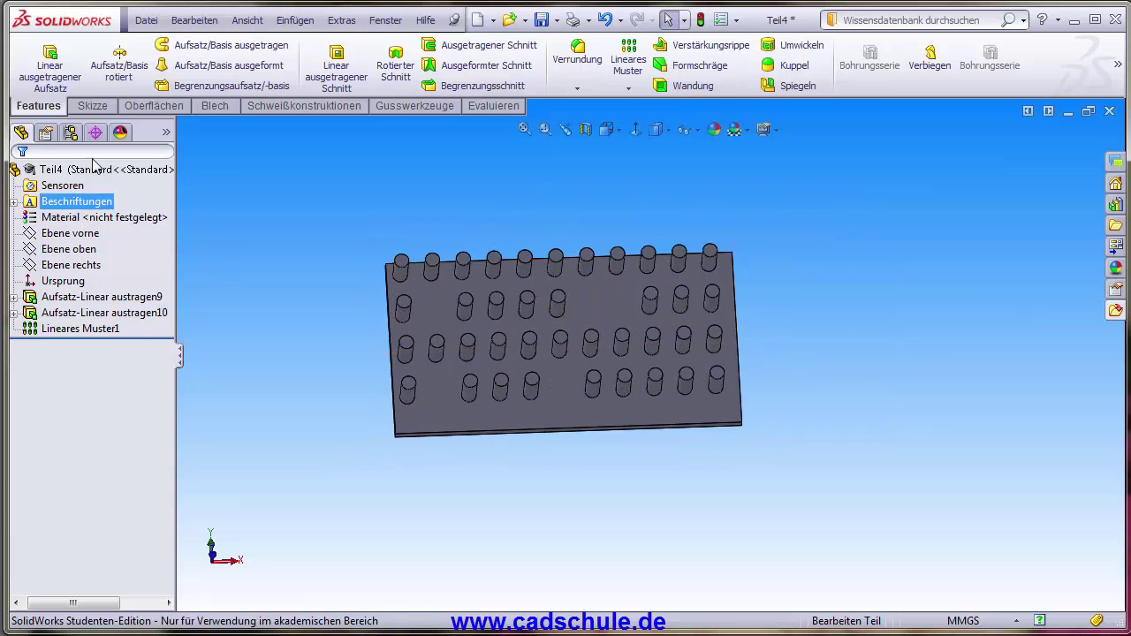
left_click(92, 234)
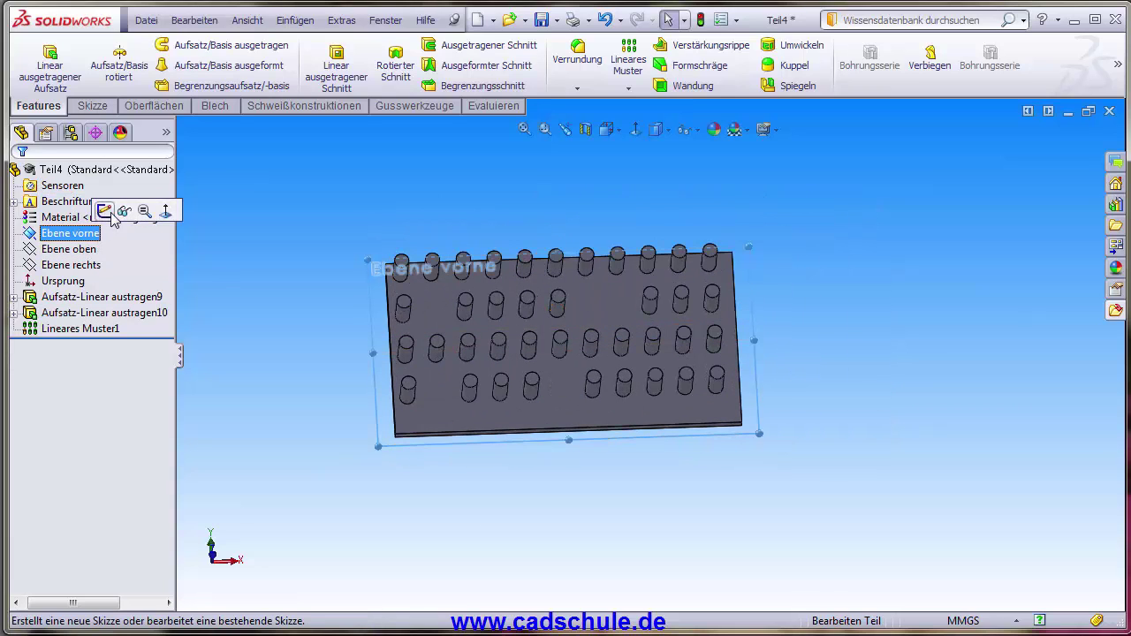
left_click(105, 212)
left_click(152, 44)
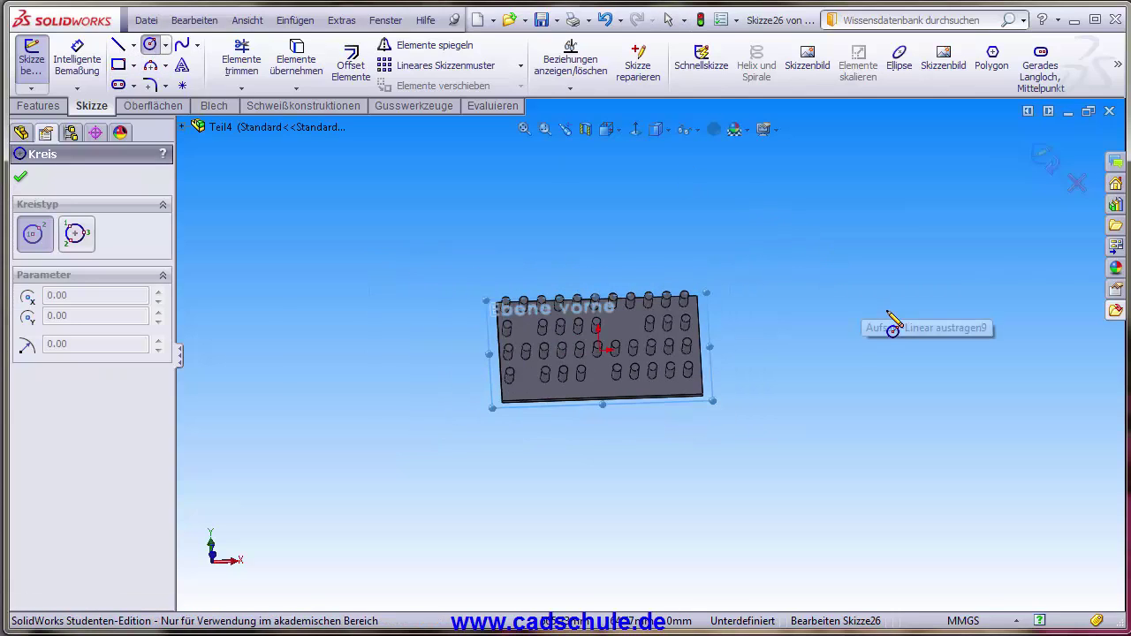
left_click(849, 352)
left_click(962, 434)
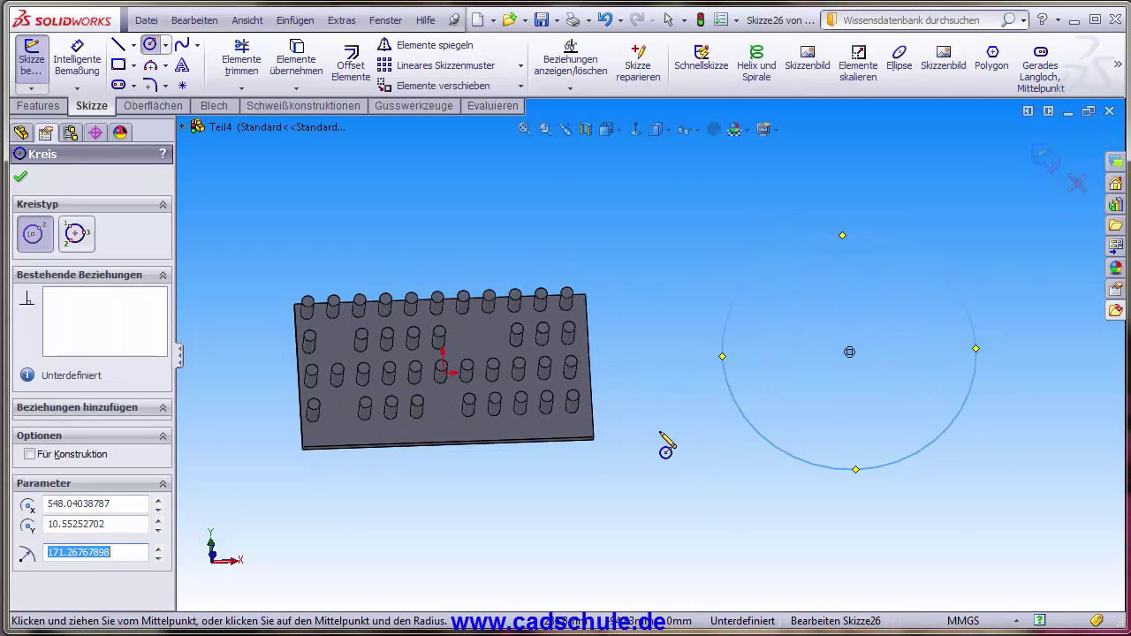
middle_click_drag(666, 447, 456, 402)
left_click(20, 176)
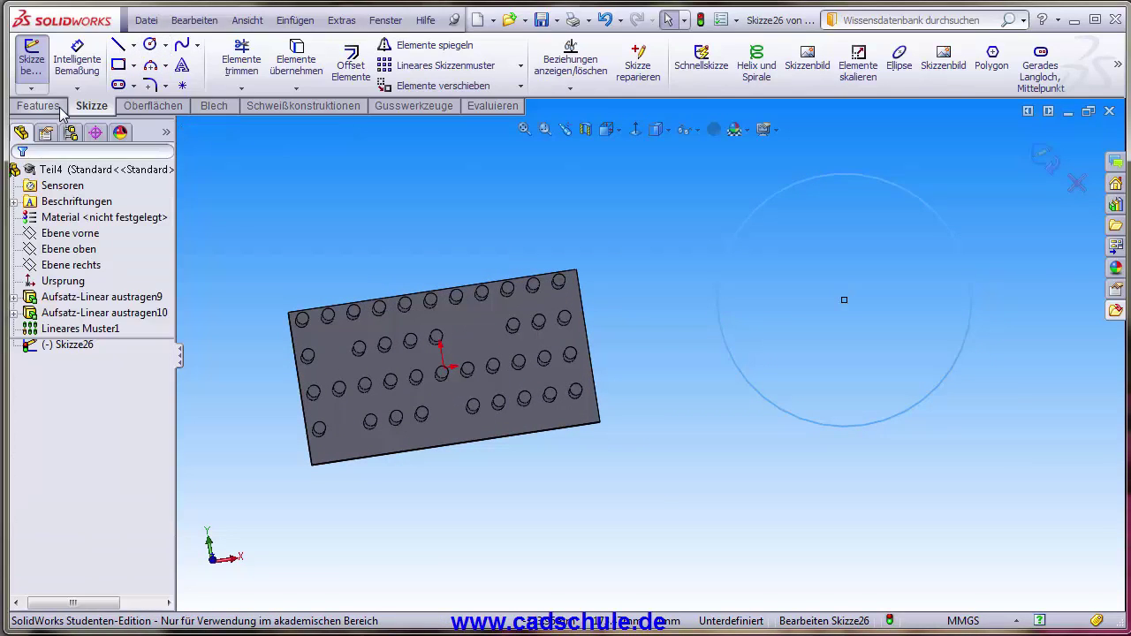
left_click(38, 105)
left_click(49, 66)
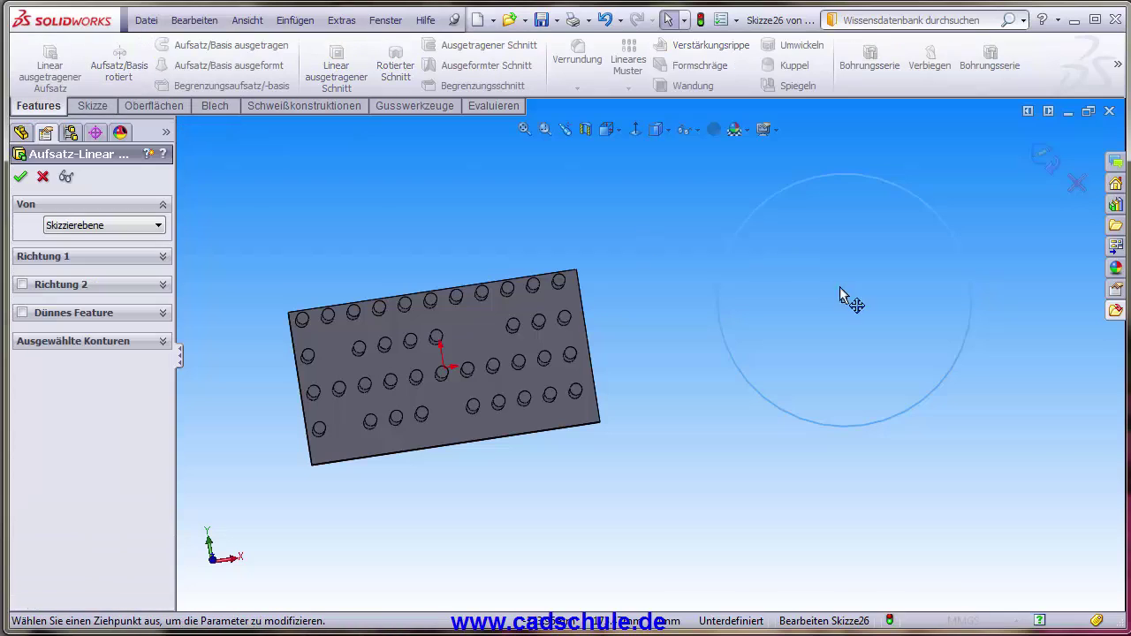
left_click(20, 177)
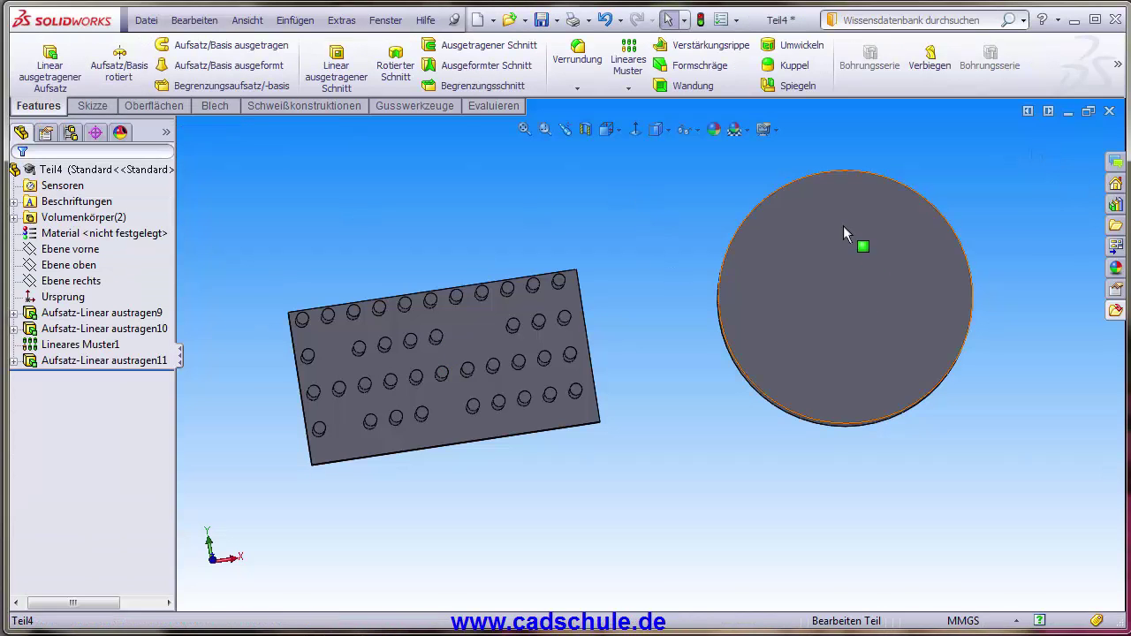
Extrude a small circle near the disc's top edge into a single pin
left_click(843, 225)
left_click(910, 170)
left_click(150, 44)
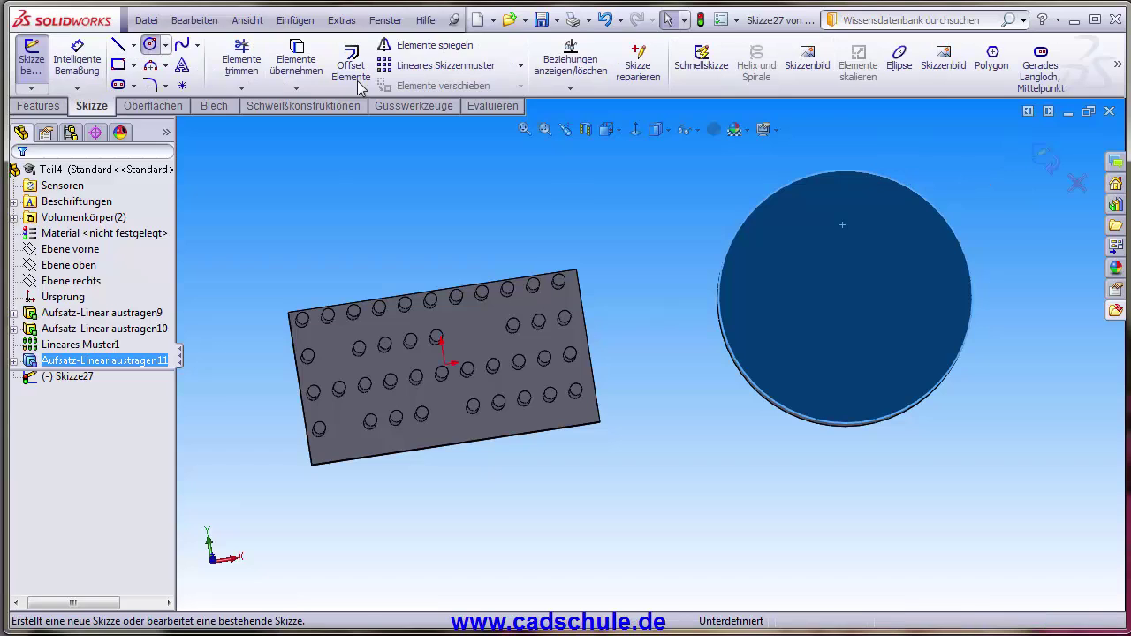
left_click(839, 187)
left_click(851, 194)
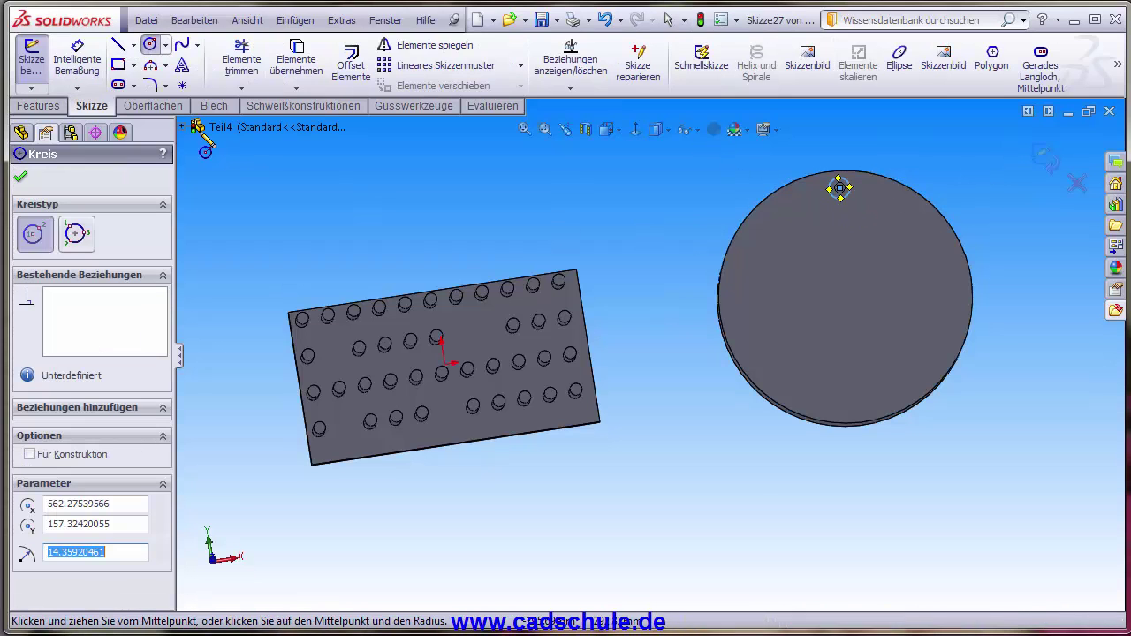
left_click(39, 106)
left_click(49, 66)
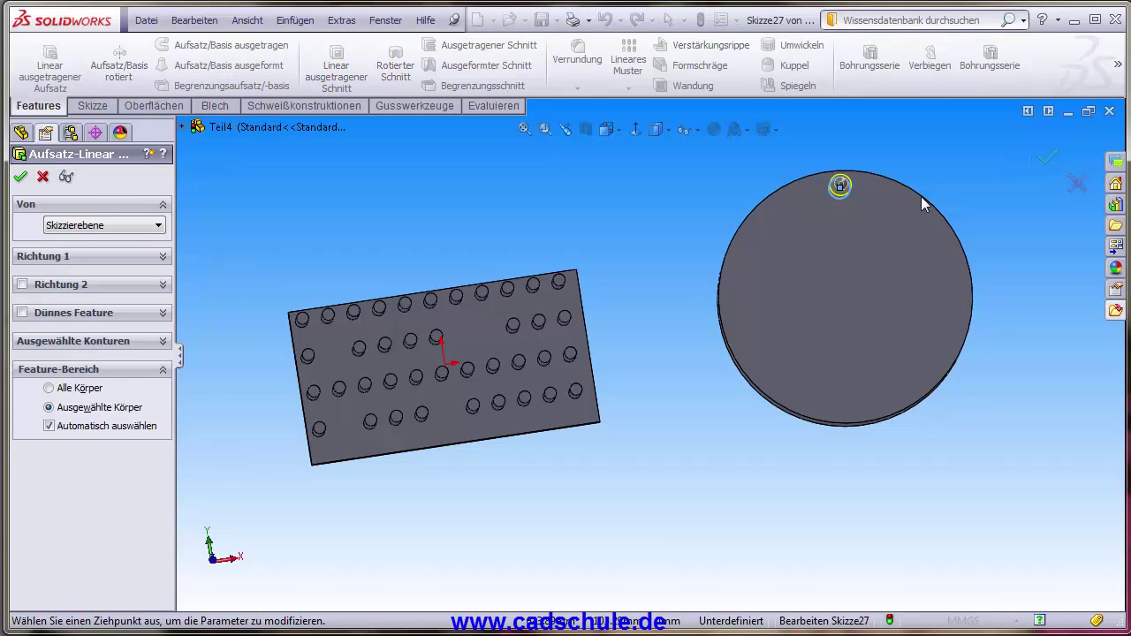
left_click(1045, 157)
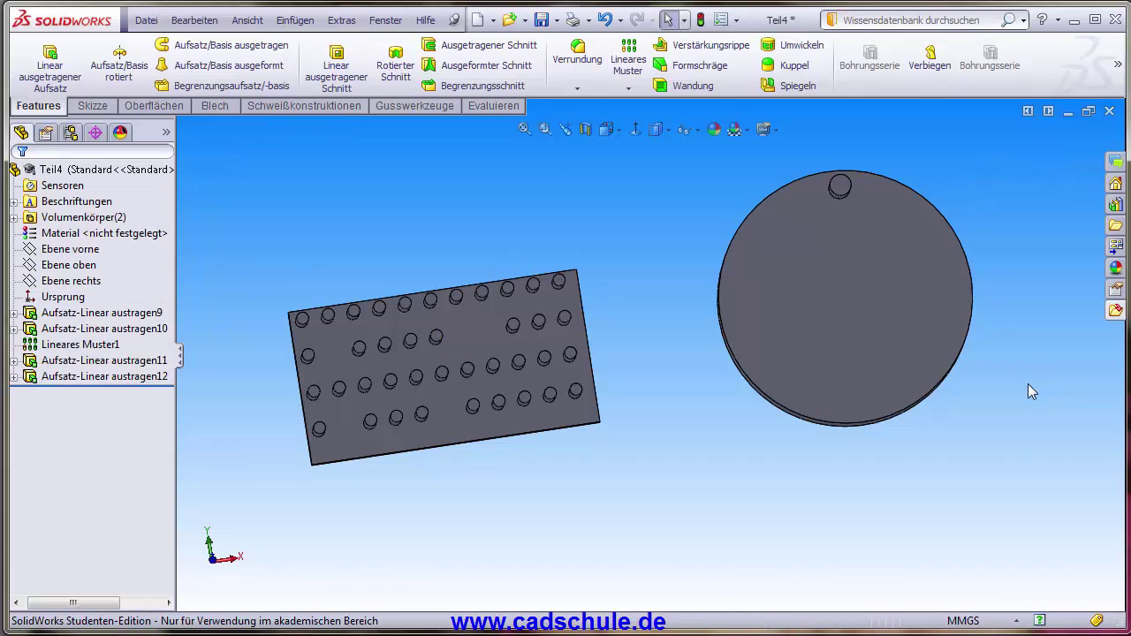
mouse_move(1029, 389)
middle_mouse_down()
mouse_move(882, 199)
mouse_move(642, 185)
middle_mouse_up()
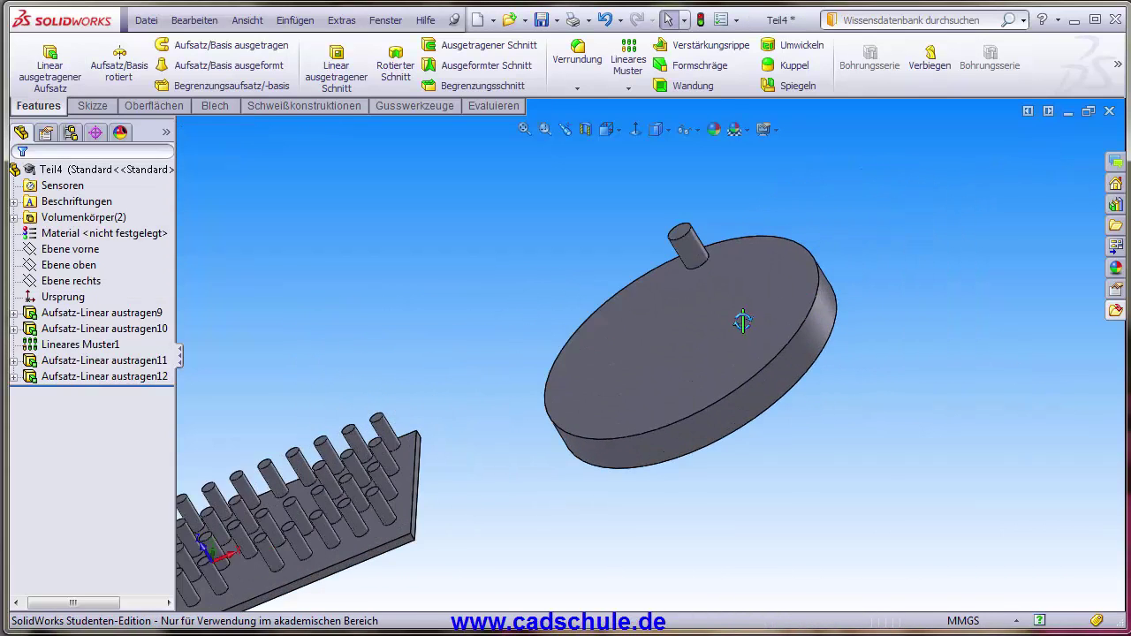
Start a Kreismuster (circular pattern) with the disc's pin as the feature to repeat
left_click(628, 88)
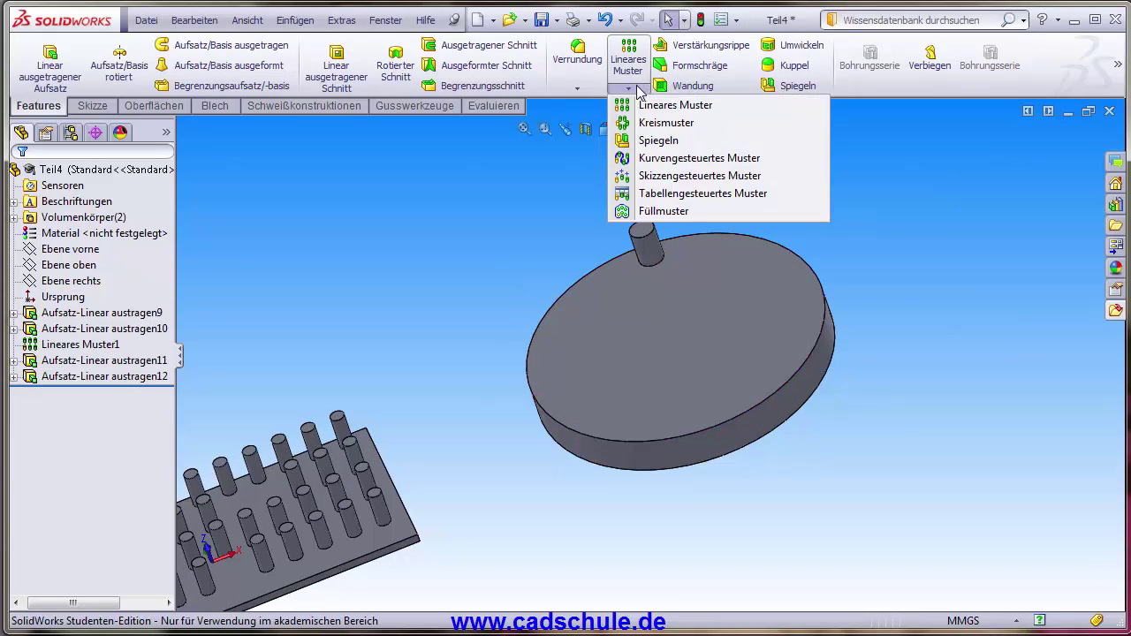
left_click(683, 124)
middle_click_drag(790, 222, 805, 260)
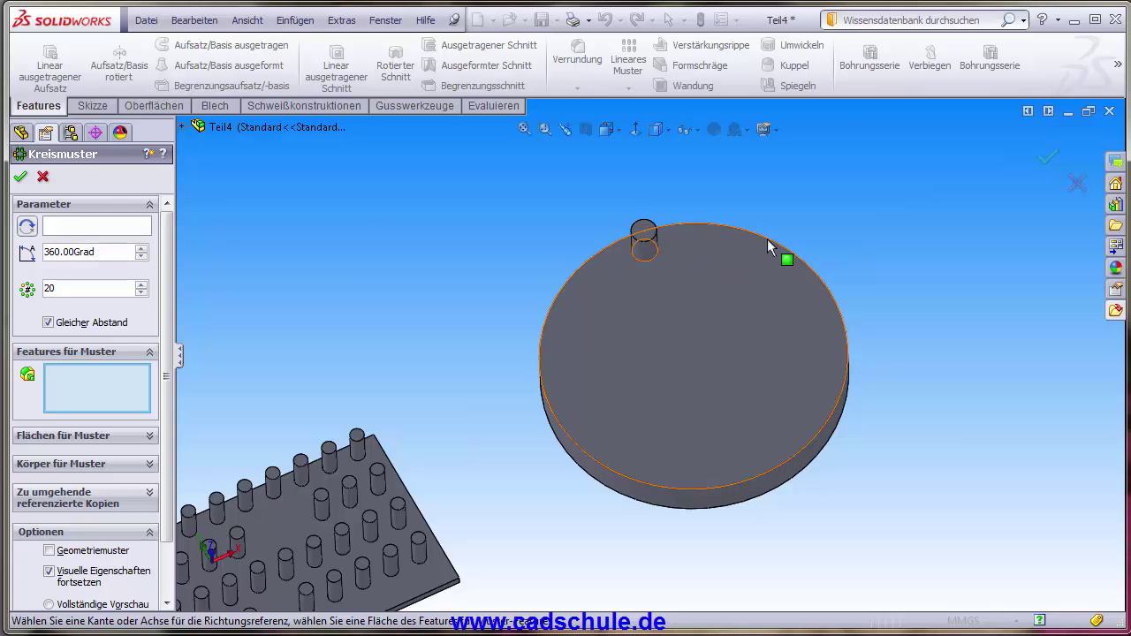
mouse_move(676, 315)
middle_mouse_down()
mouse_move(610, 320)
mouse_move(679, 344)
middle_mouse_up()
scroll(680, 353, "up", 2)
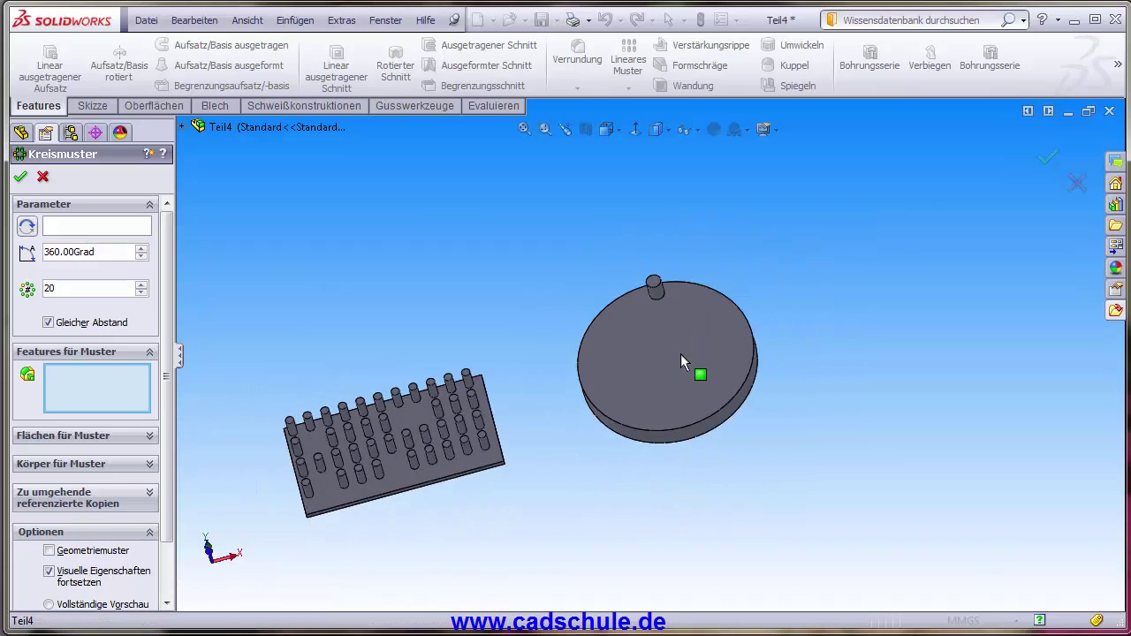
scroll(680, 353, "down", 2)
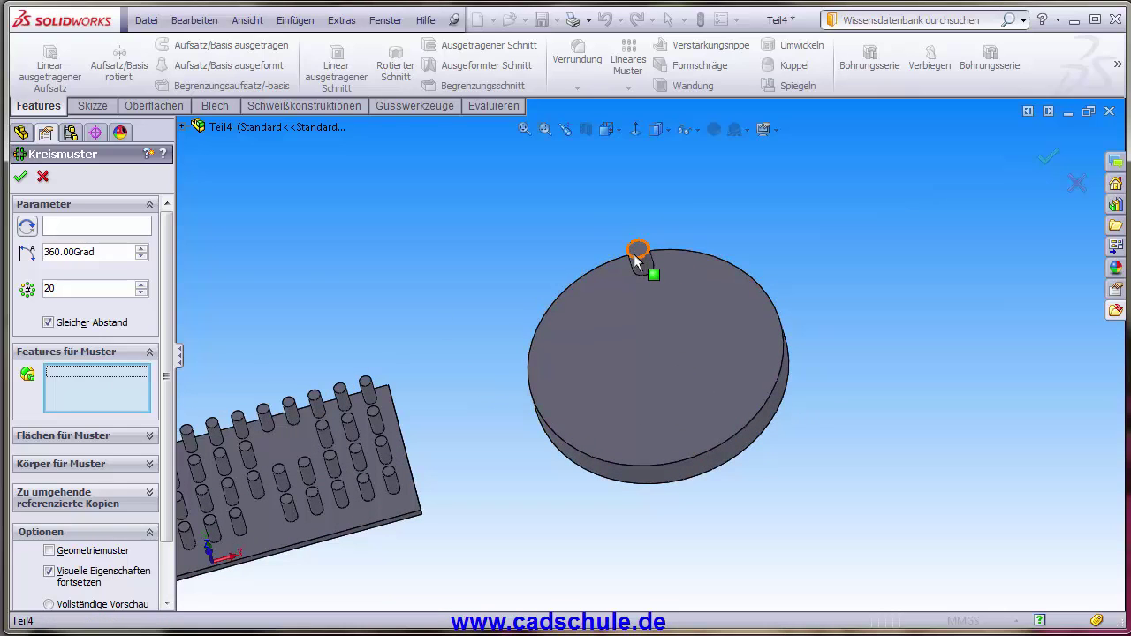
left_click(640, 257)
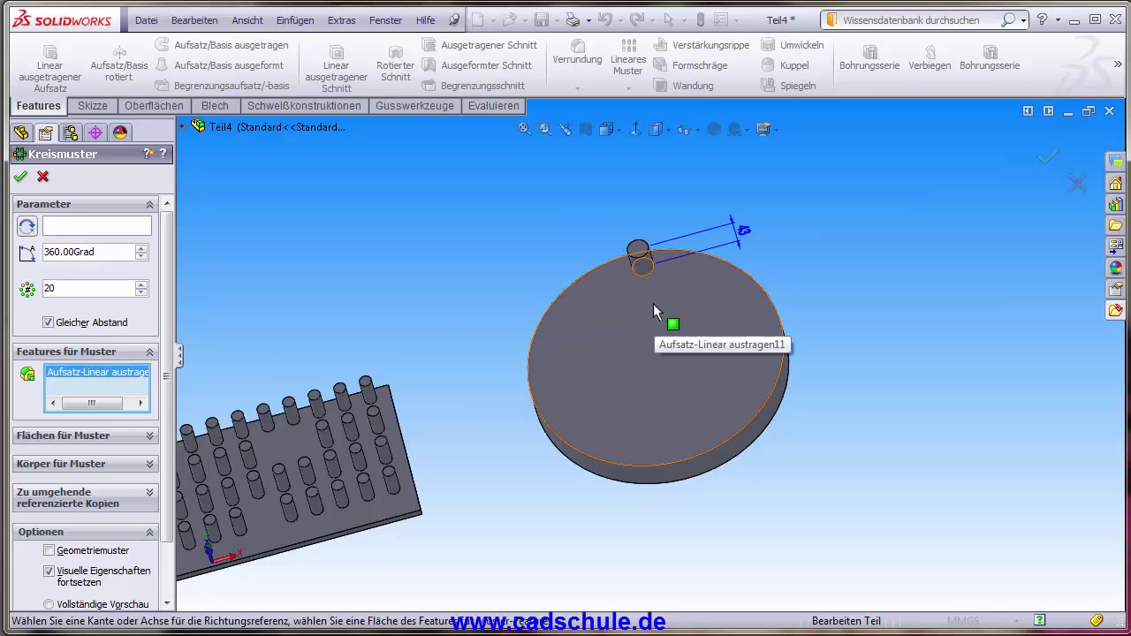
middle_click_drag(652, 303, 668, 292)
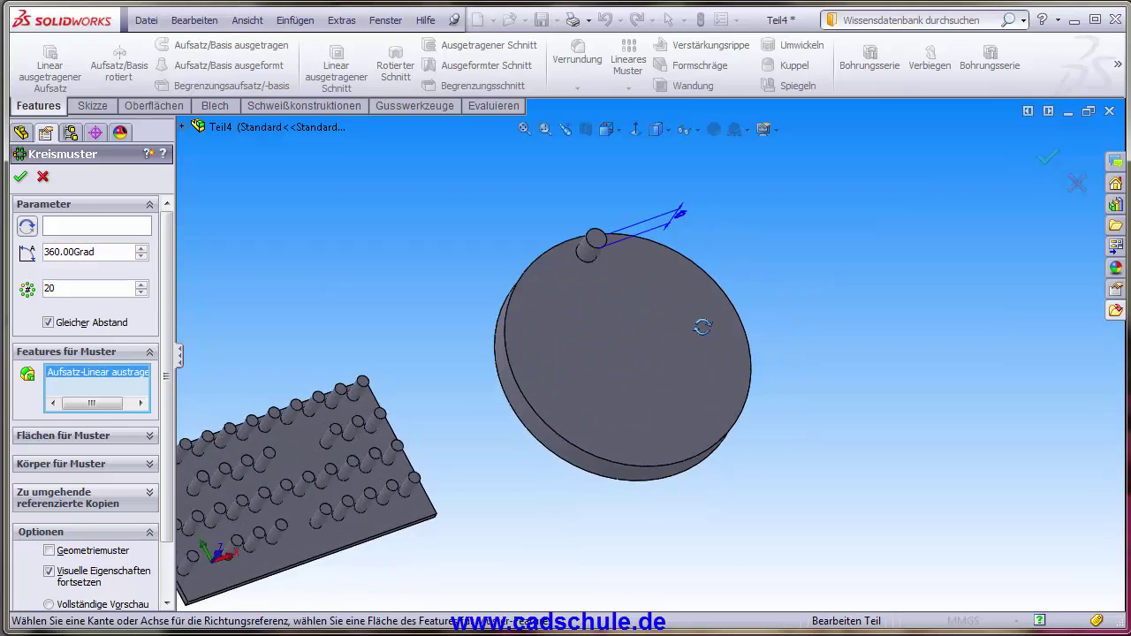
Use the disc's round edge as the pattern axis, keeping Gleicher Abstand on
left_click(119, 228)
left_click(765, 433)
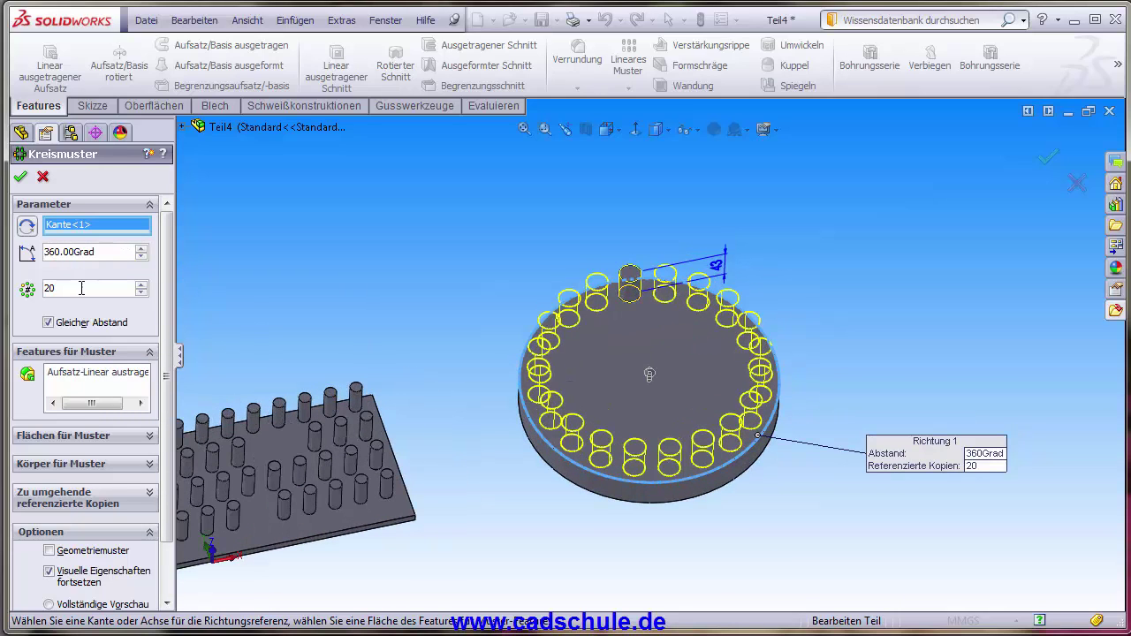
left_click(48, 323)
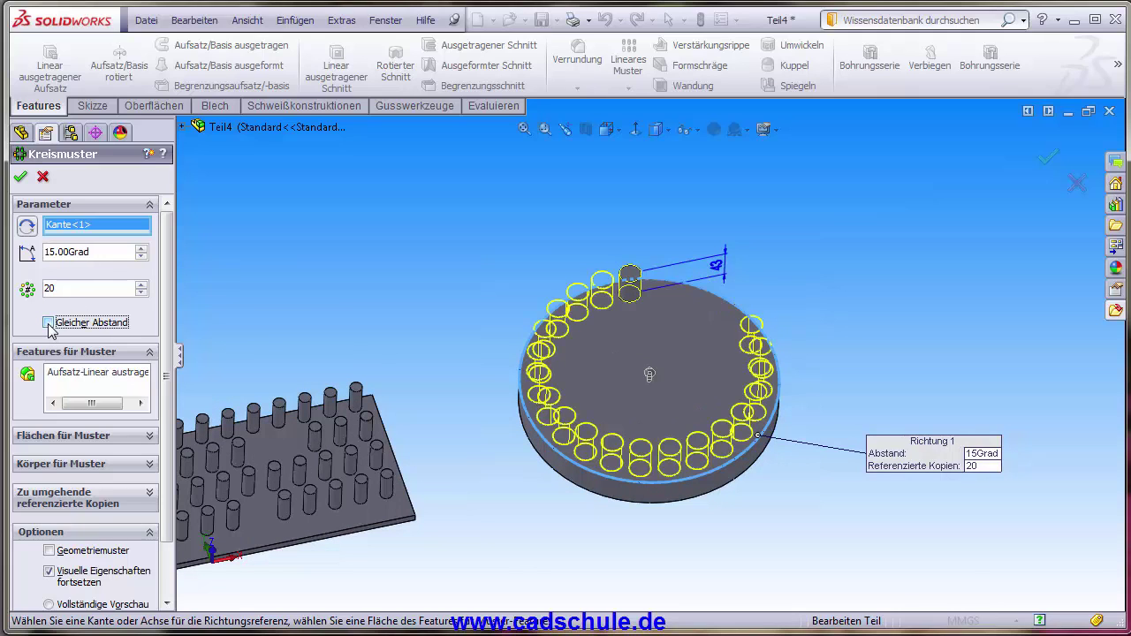
left_click(49, 324)
left_click(49, 323)
middle_click_drag(680, 330, 731, 388)
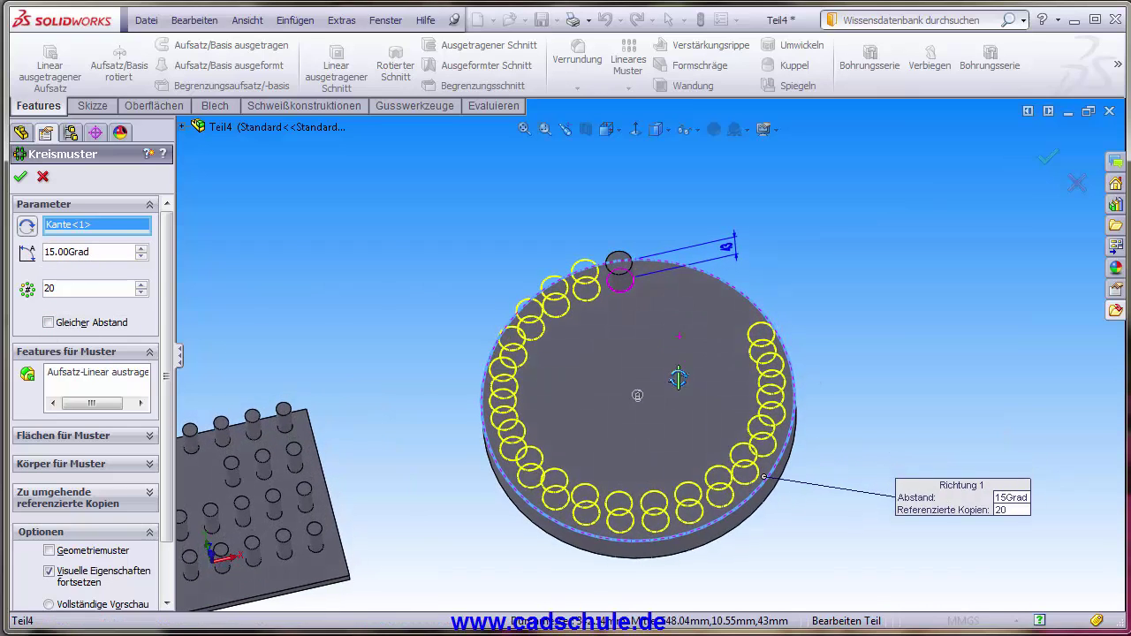
scroll(764, 452, "down", 3)
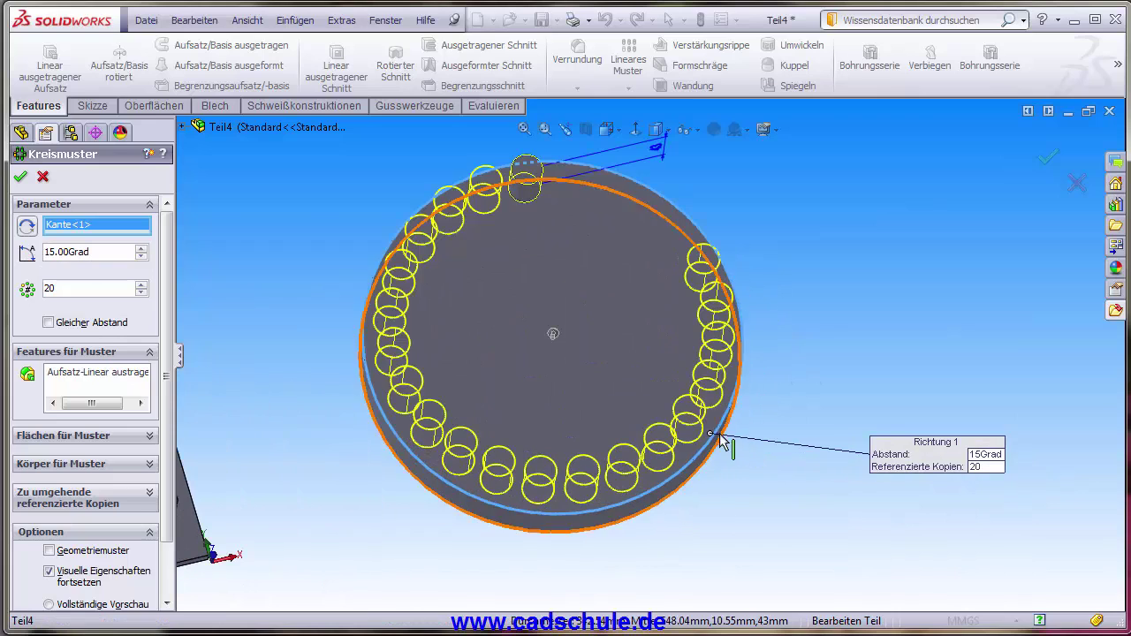
left_click(49, 322)
scroll(598, 404, "up", 2)
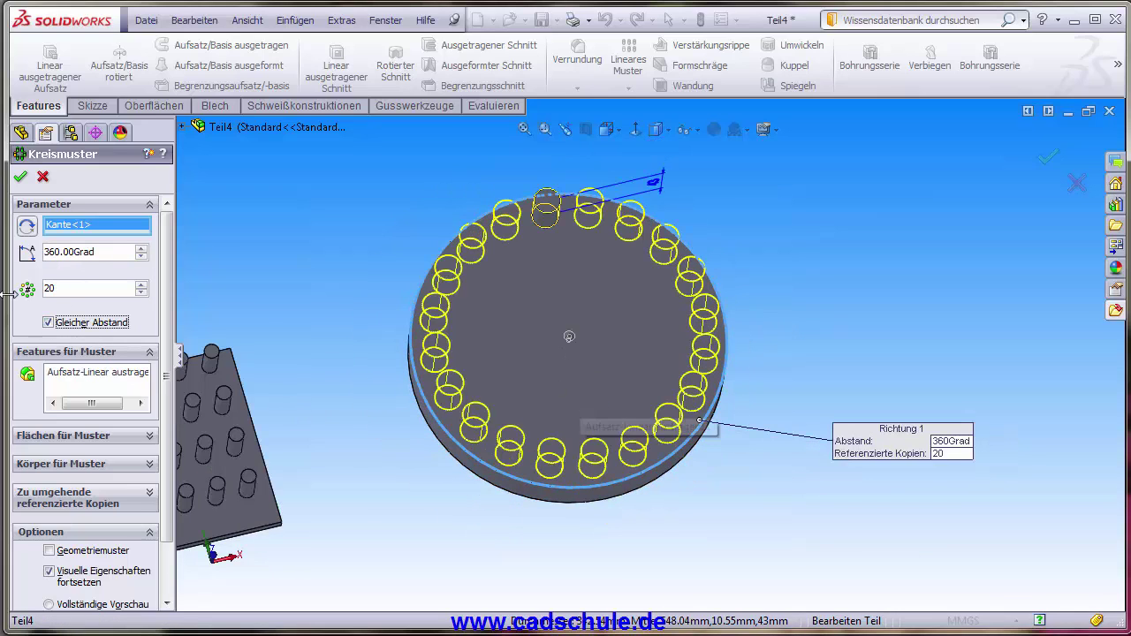
Set the total angle to 270° and 15 copies, with the direction reversed
left_click_drag(97, 253, 71, 249)
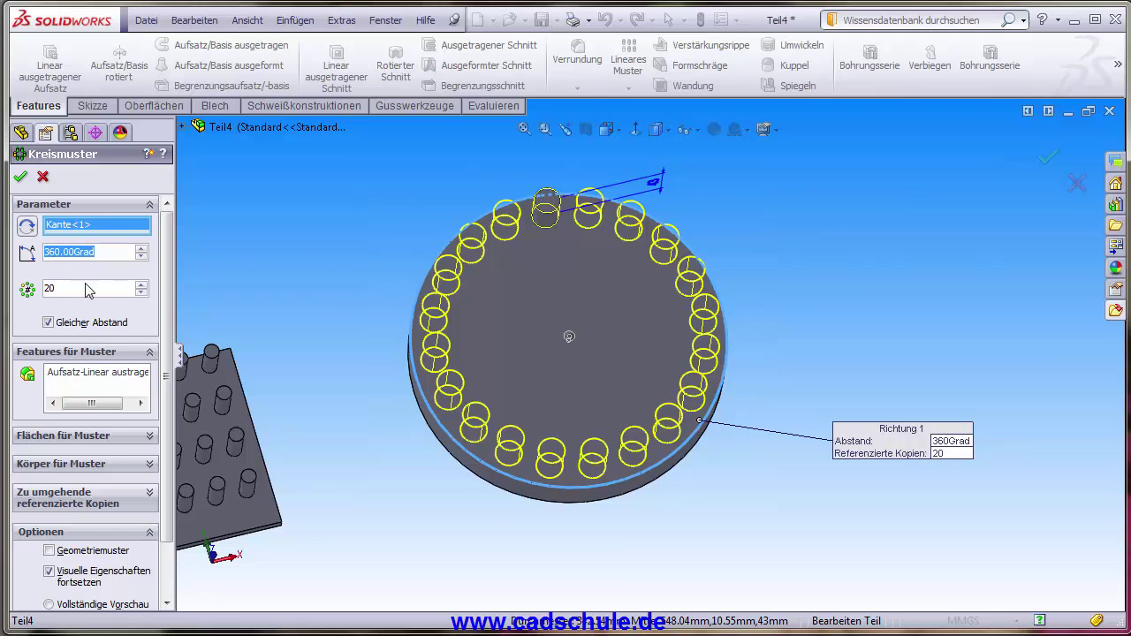
type("270")
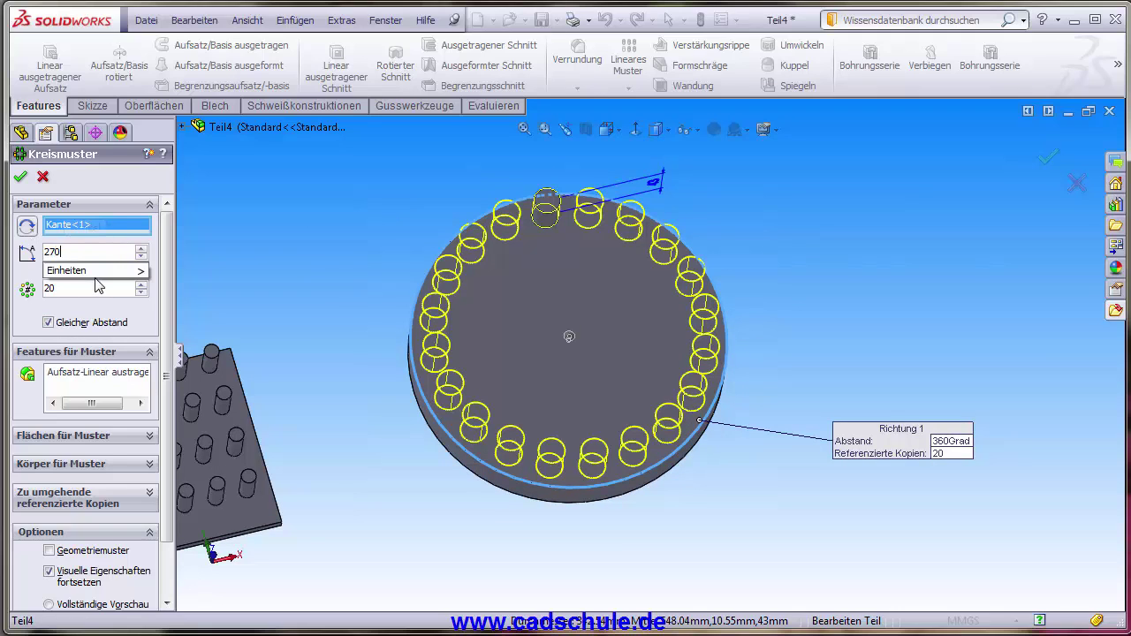
key("Return")
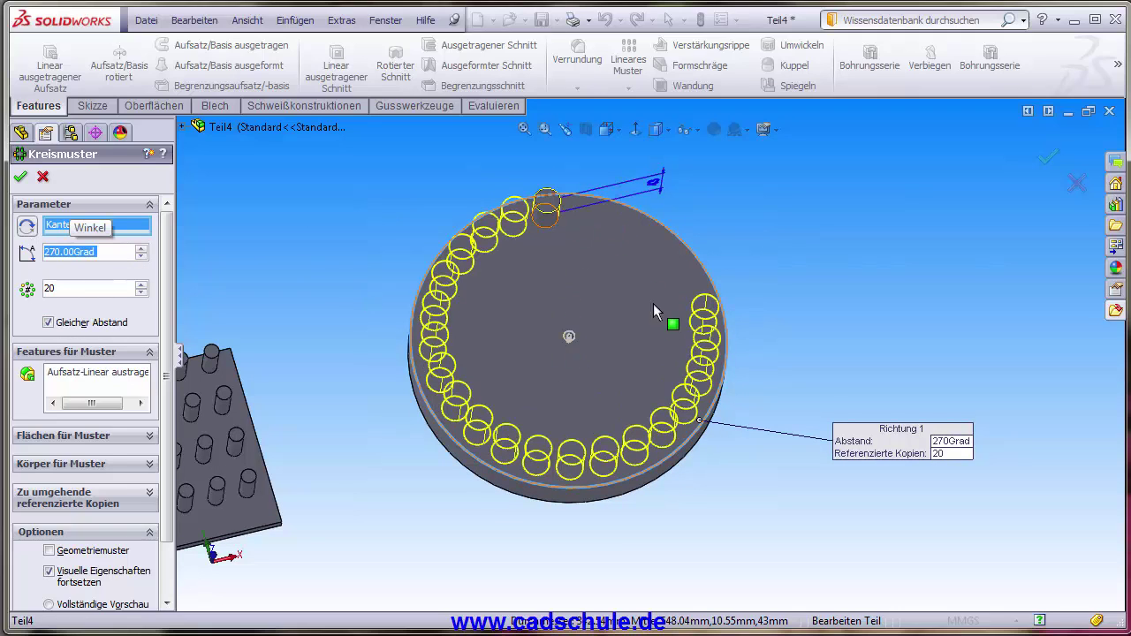
left_click(569, 339)
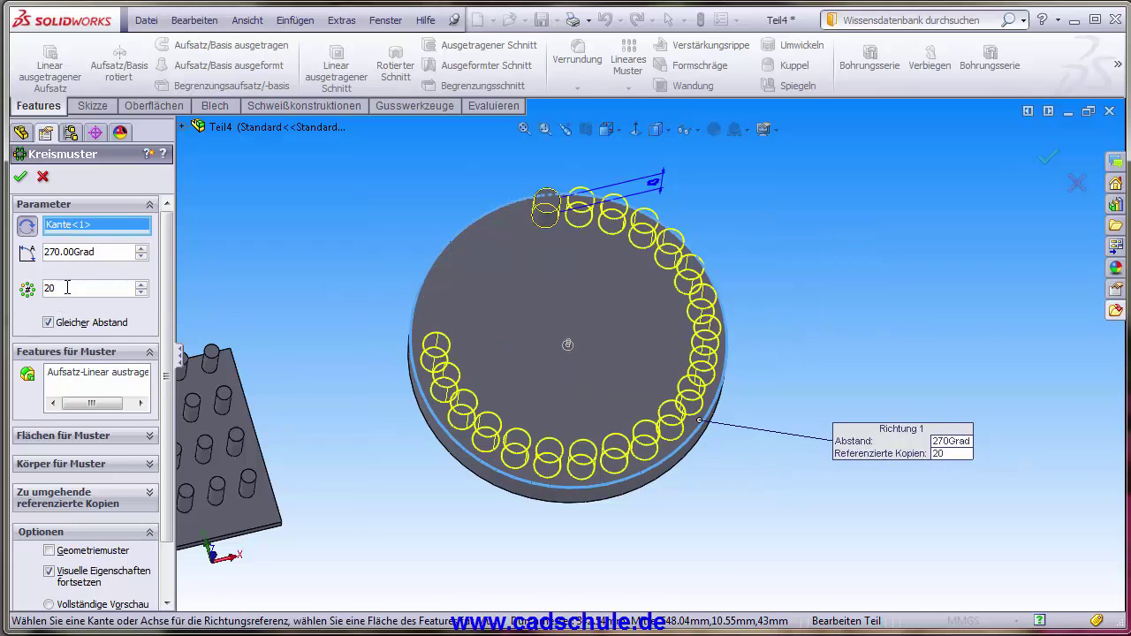
left_click_drag(67, 287, 5, 287)
type("5")
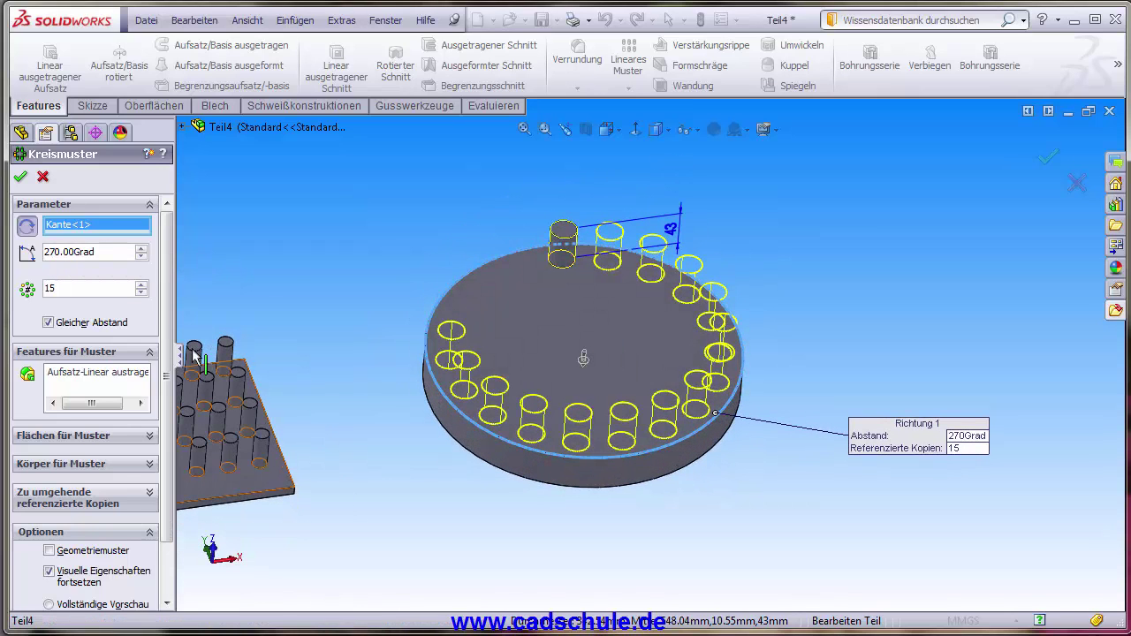
scroll(168, 327, "down", 2)
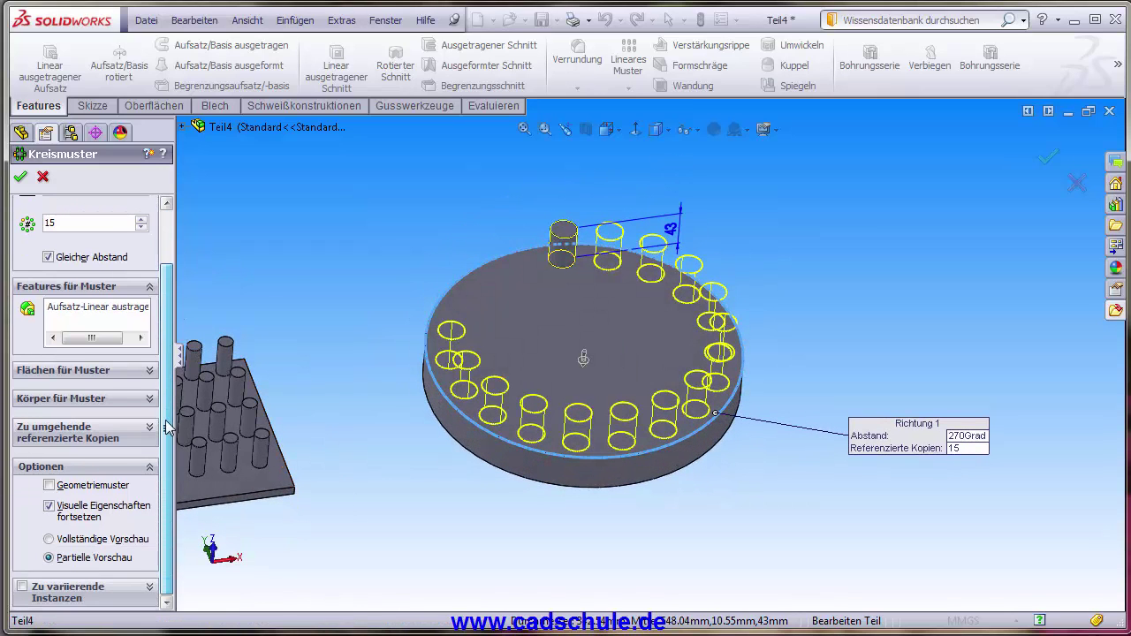
left_click(111, 434)
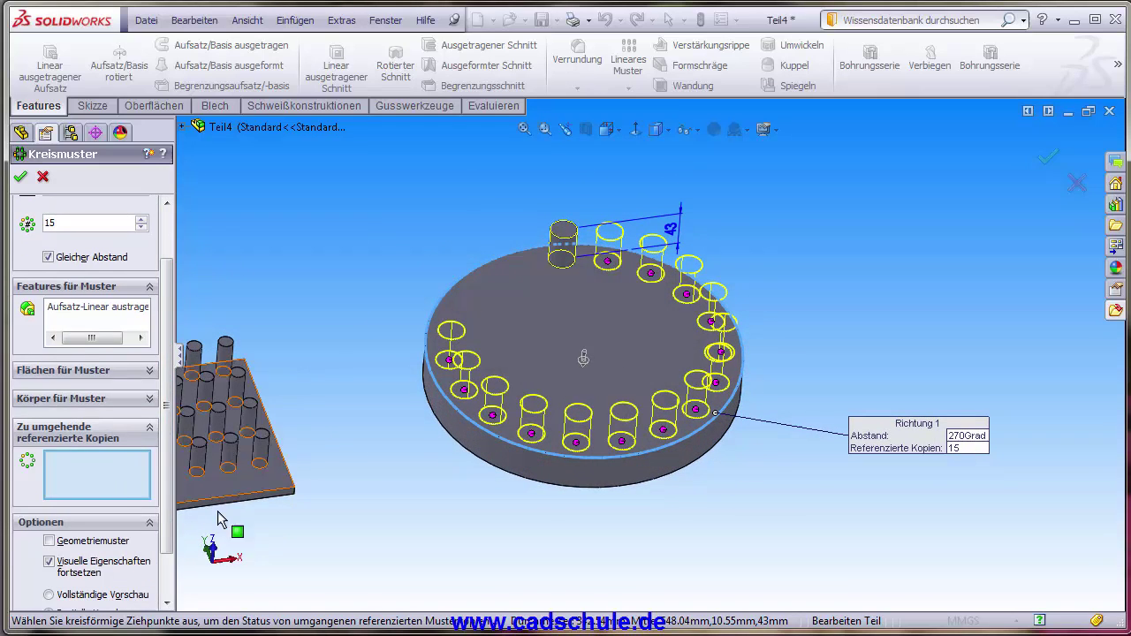
left_click(531, 433)
left_click(697, 412)
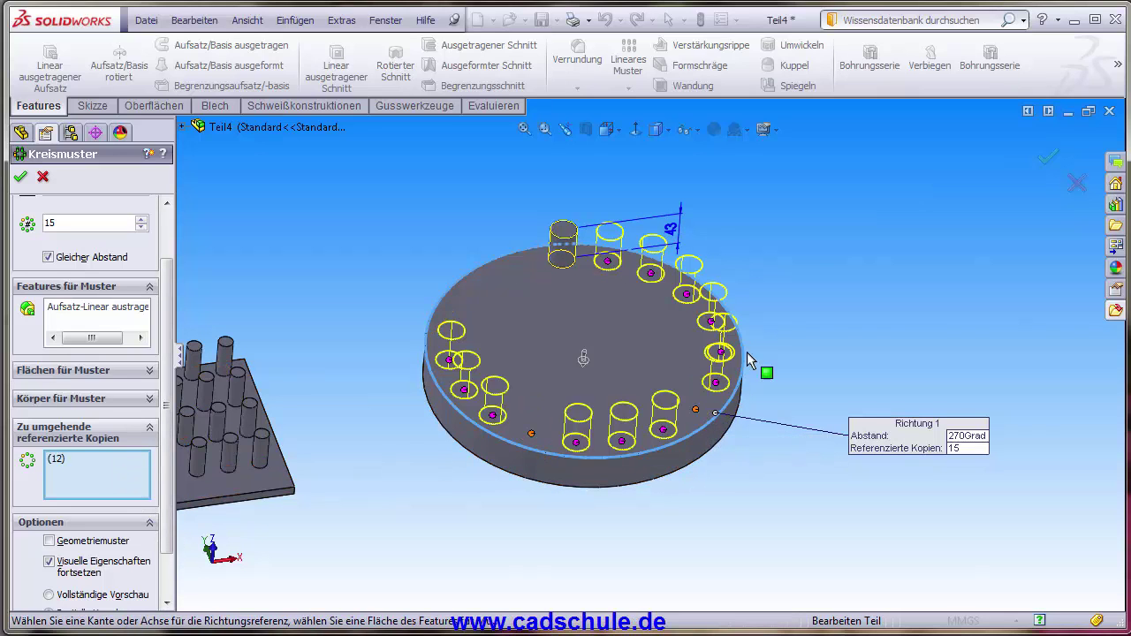
left_click(686, 295)
scroll(599, 341, "up", 2)
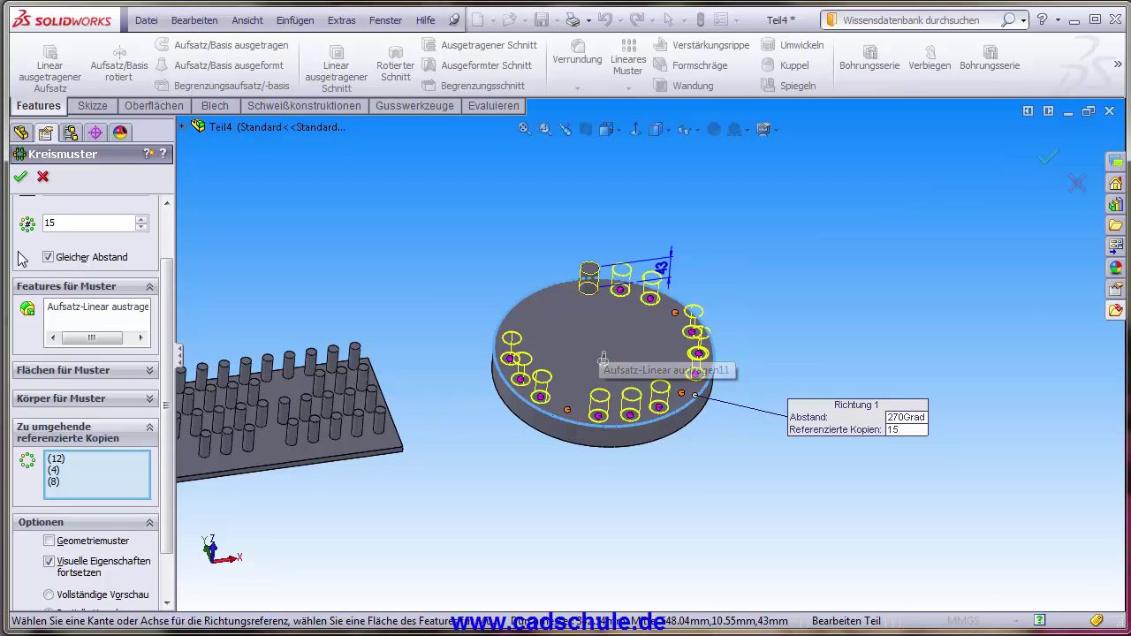
left_click(21, 179)
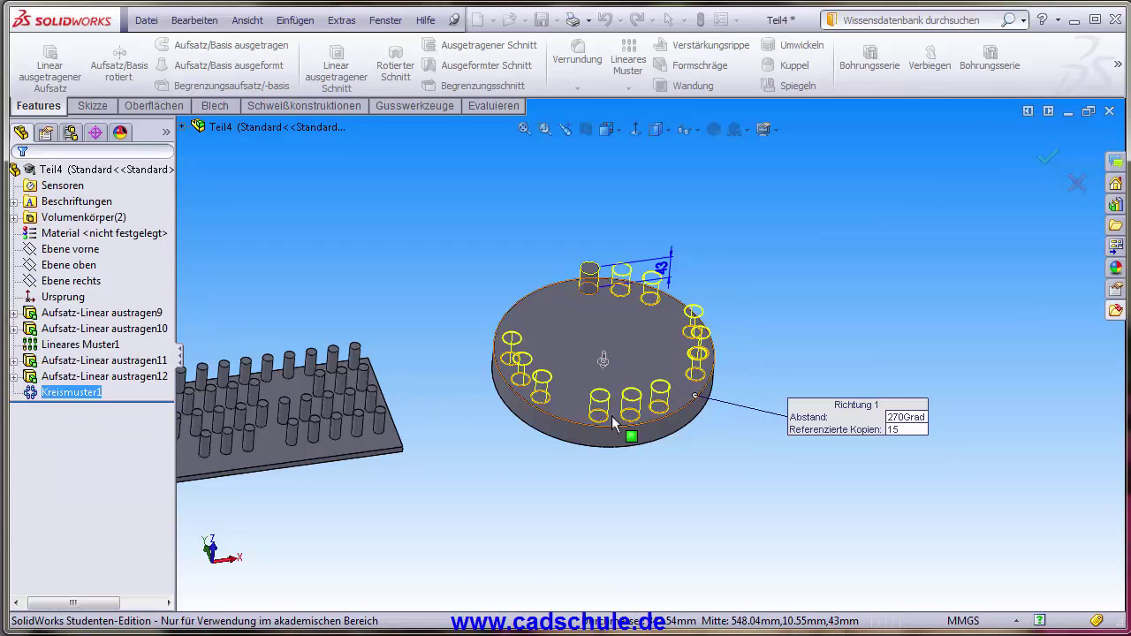
scroll(506, 541, "down", 1)
mouse_move(629, 358)
middle_mouse_down()
mouse_move(649, 356)
mouse_move(619, 369)
middle_mouse_up()
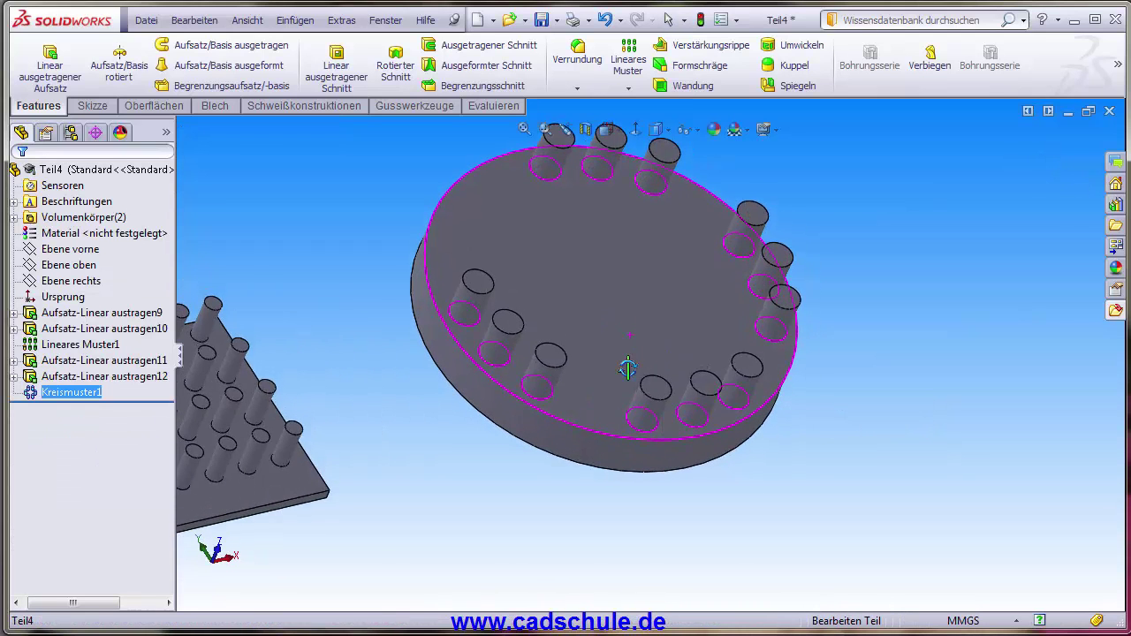
scroll(619, 368, "down", 2)
left_click(629, 89)
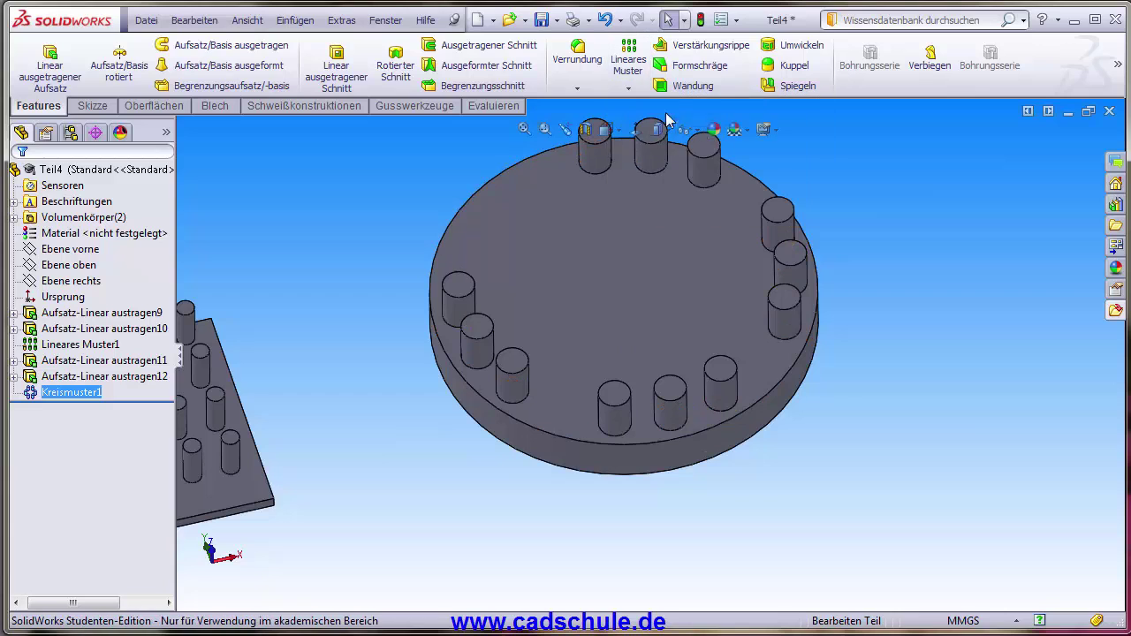
left_click(630, 90)
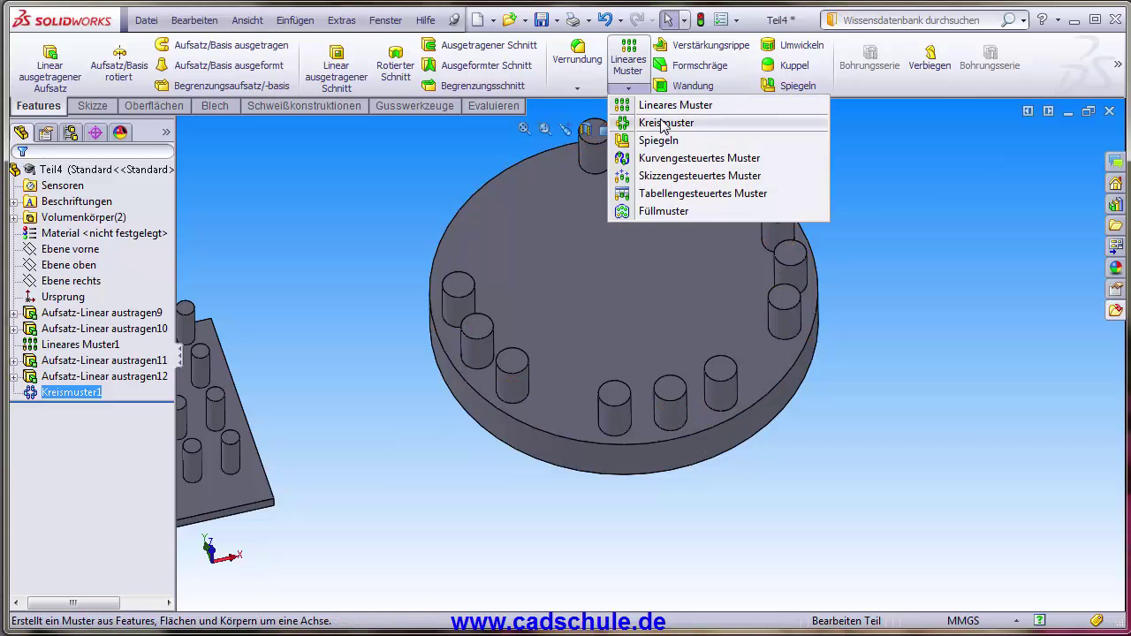
left_click(745, 365)
scroll(805, 492, "up", 5)
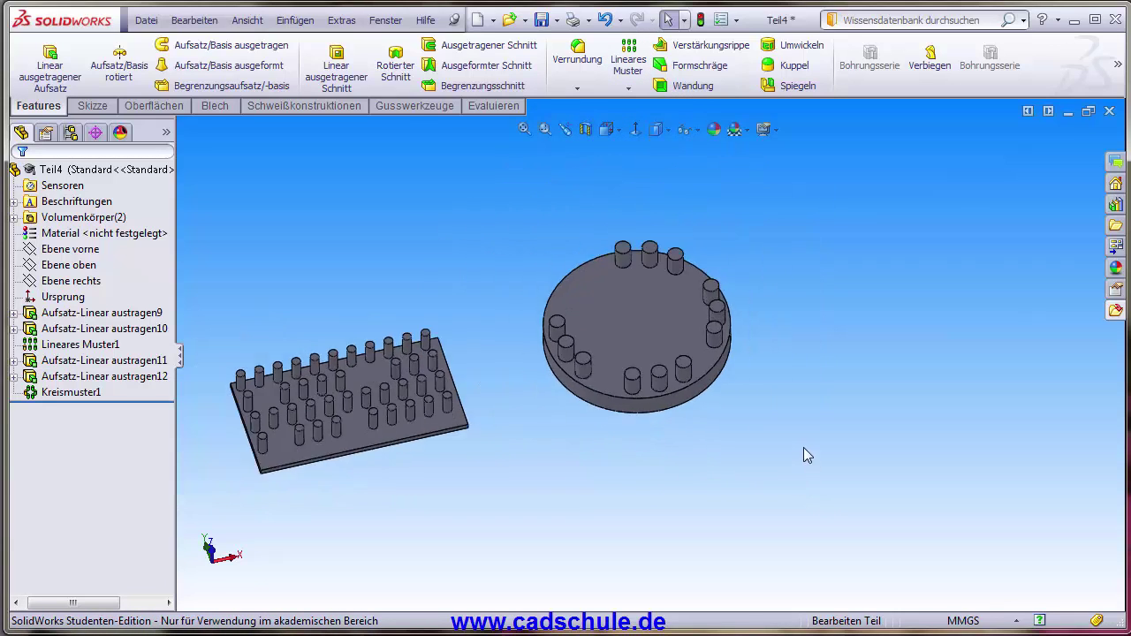
scroll(654, 358, "up", 2)
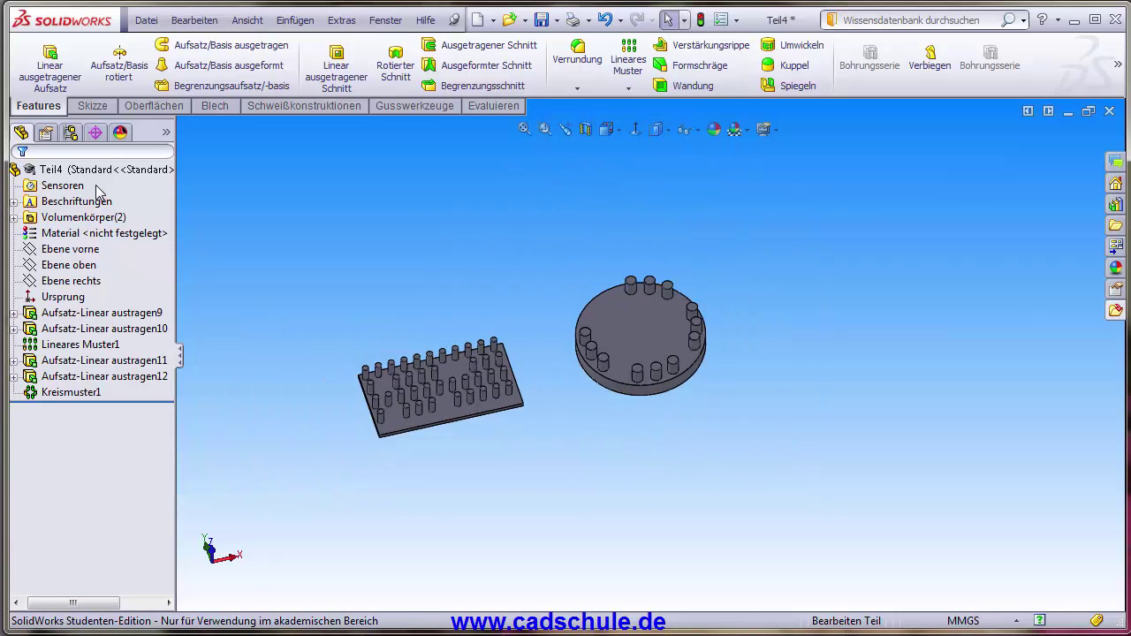
Sketch a rectangle on the top plane and extrude it into a square block
left_click(105, 108)
left_click(119, 66)
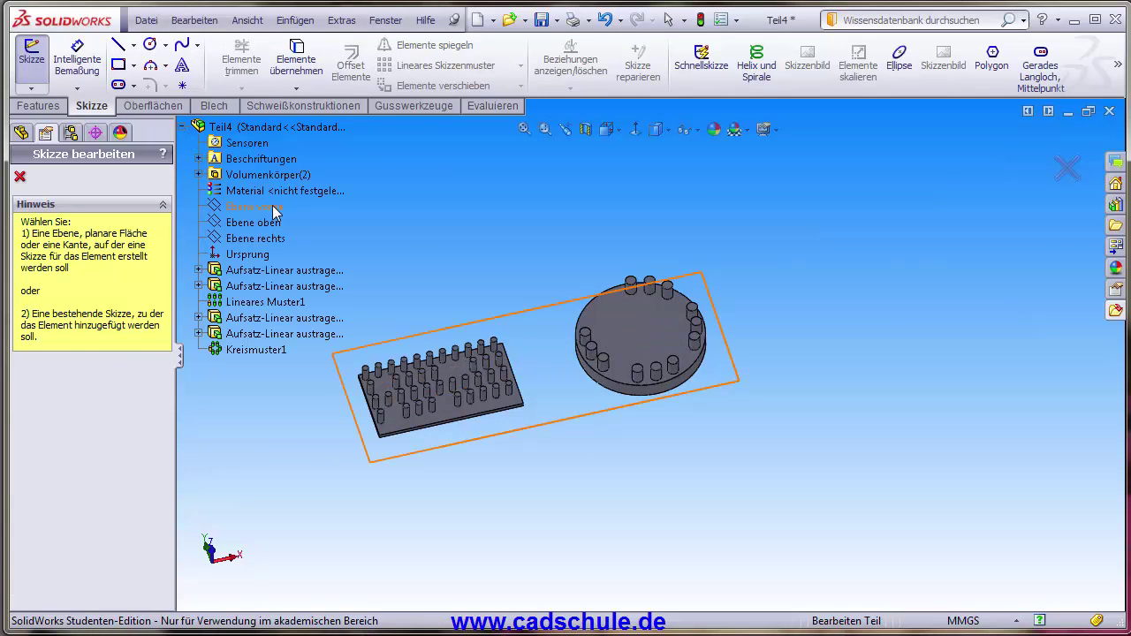
left_click(274, 217)
left_click(871, 323)
left_click(1045, 453)
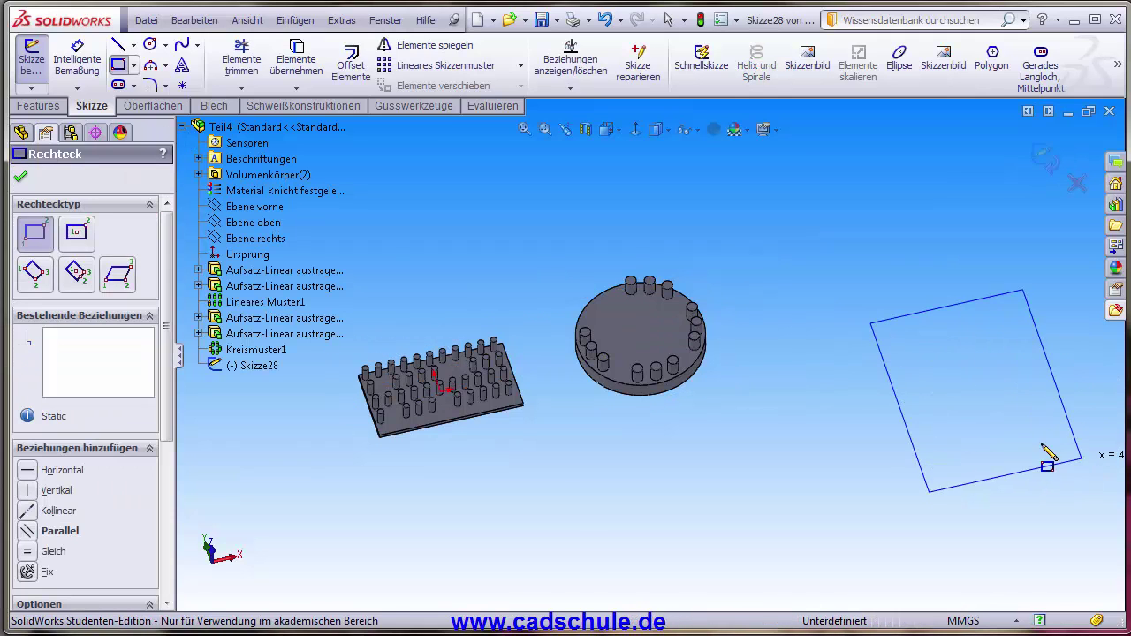
middle_click_drag(1042, 457, 769, 398)
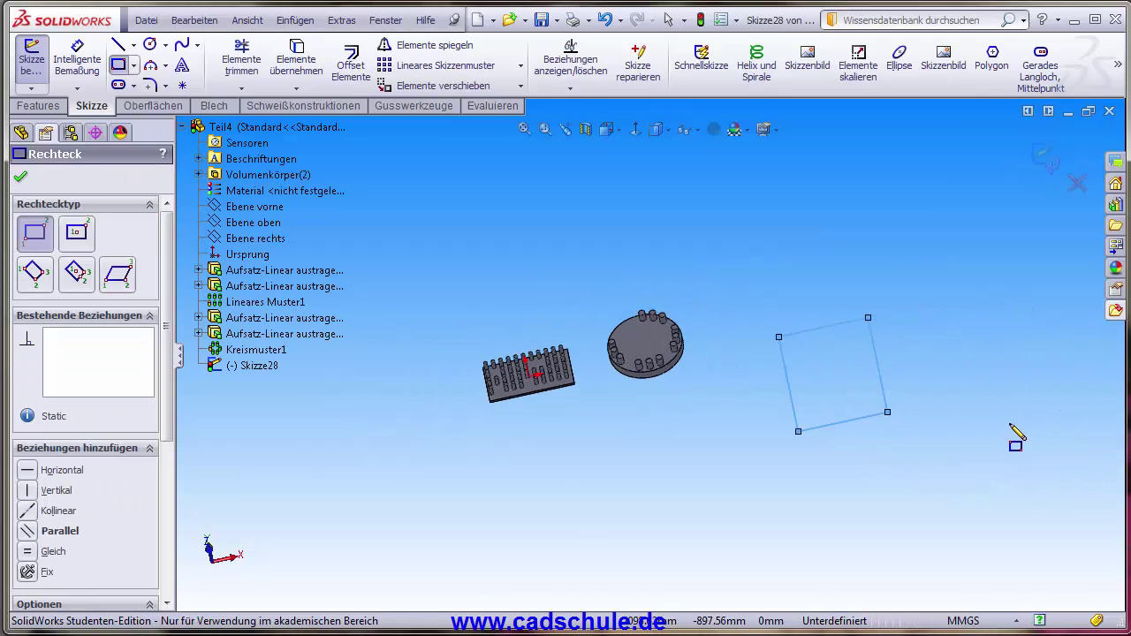
left_click(38, 106)
left_click(50, 63)
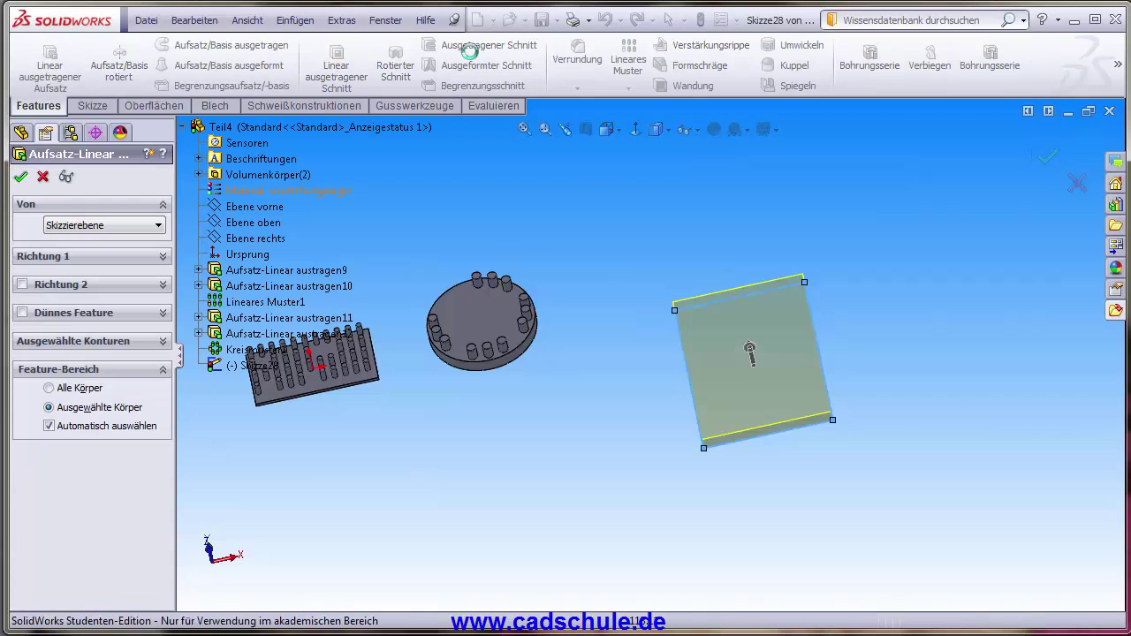
left_click(636, 89)
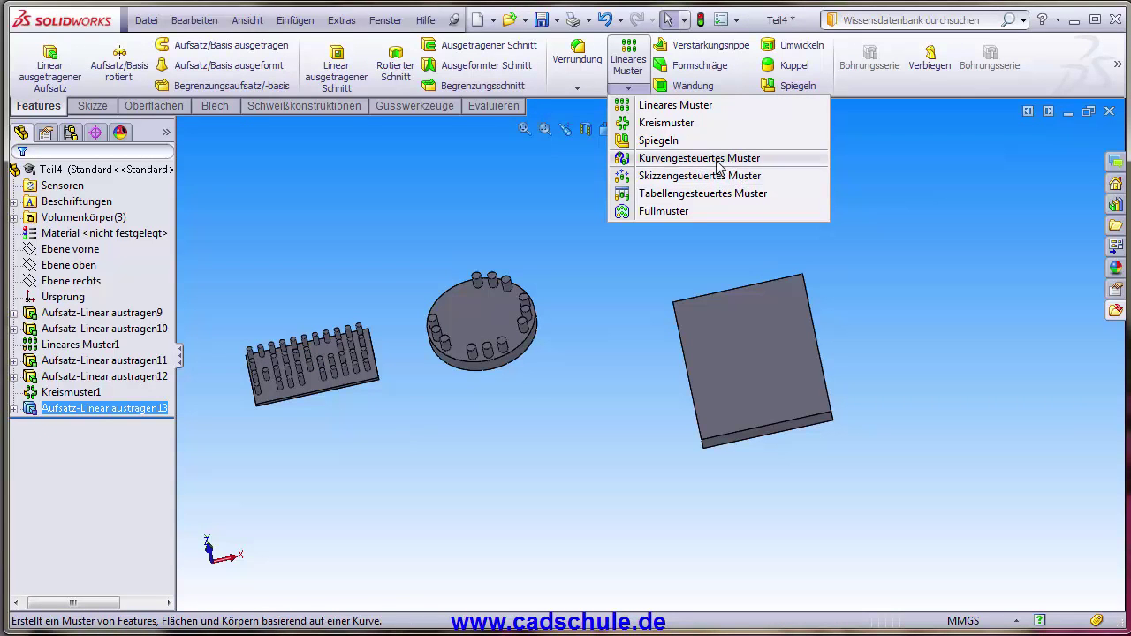
left_click(643, 232)
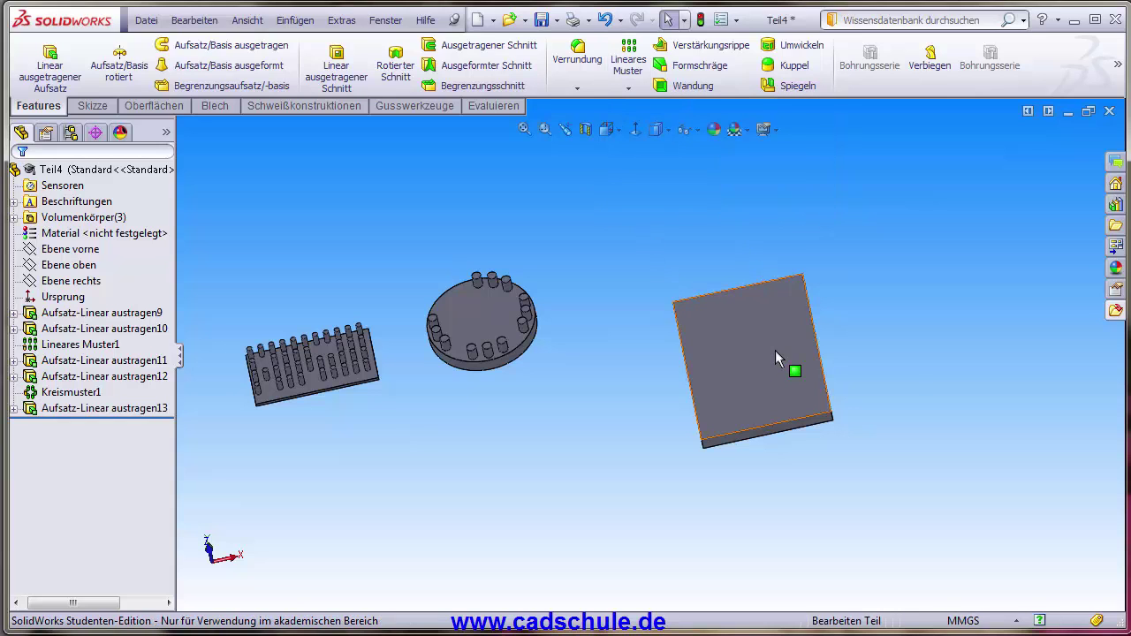
Extrude a small circle near a corner of the block's top face into a pin
left_click(750, 362)
left_click(819, 307)
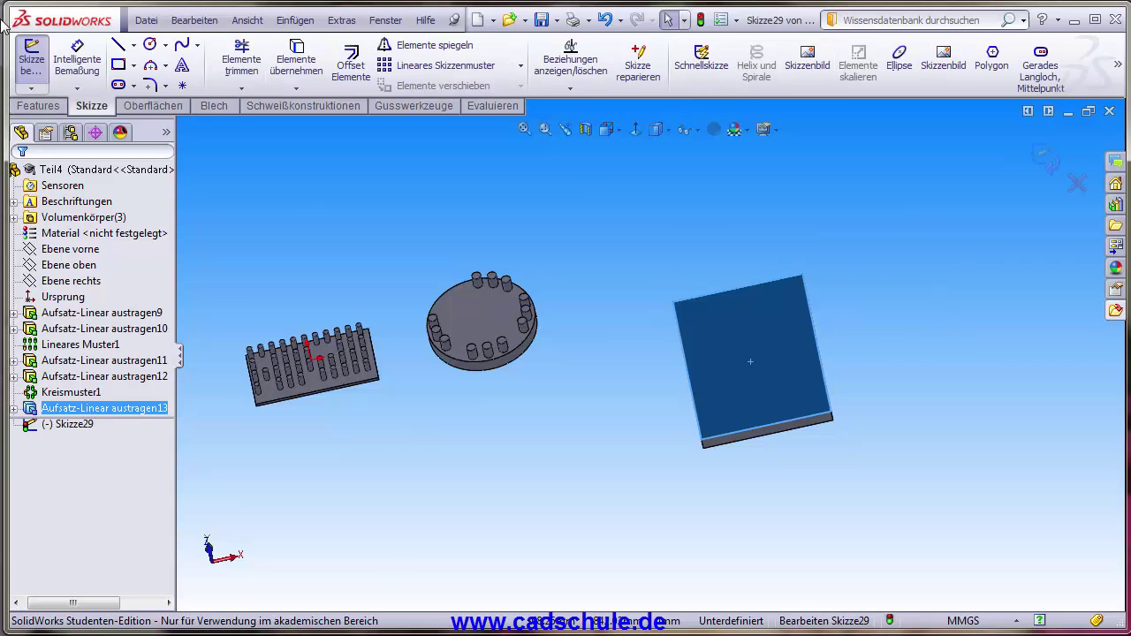
left_click(150, 45)
left_click(690, 311)
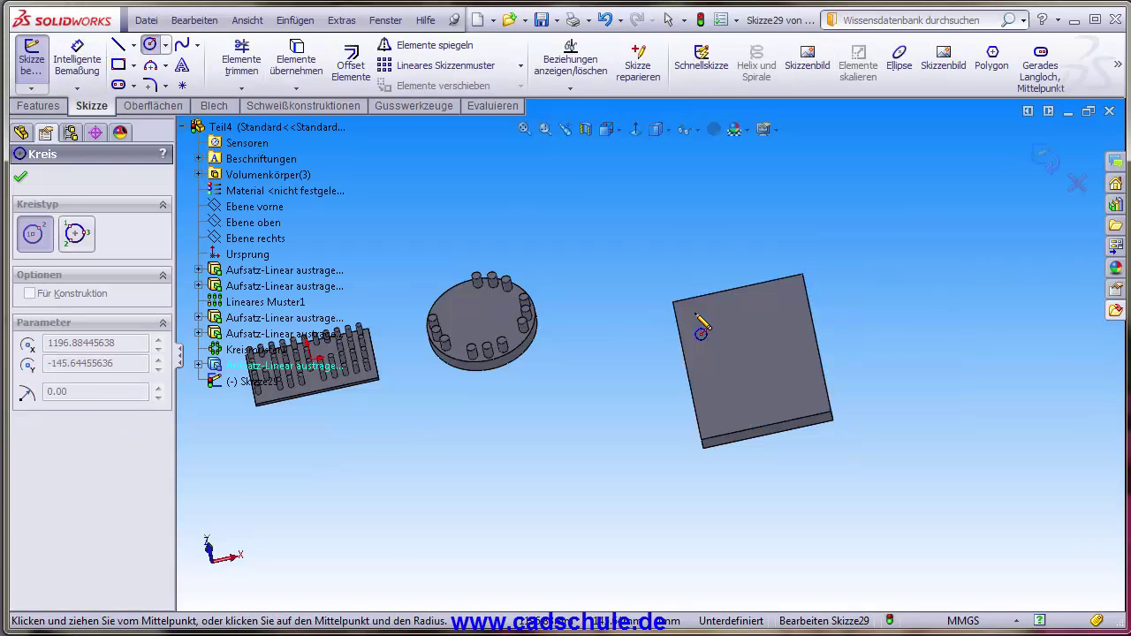
left_click(701, 311)
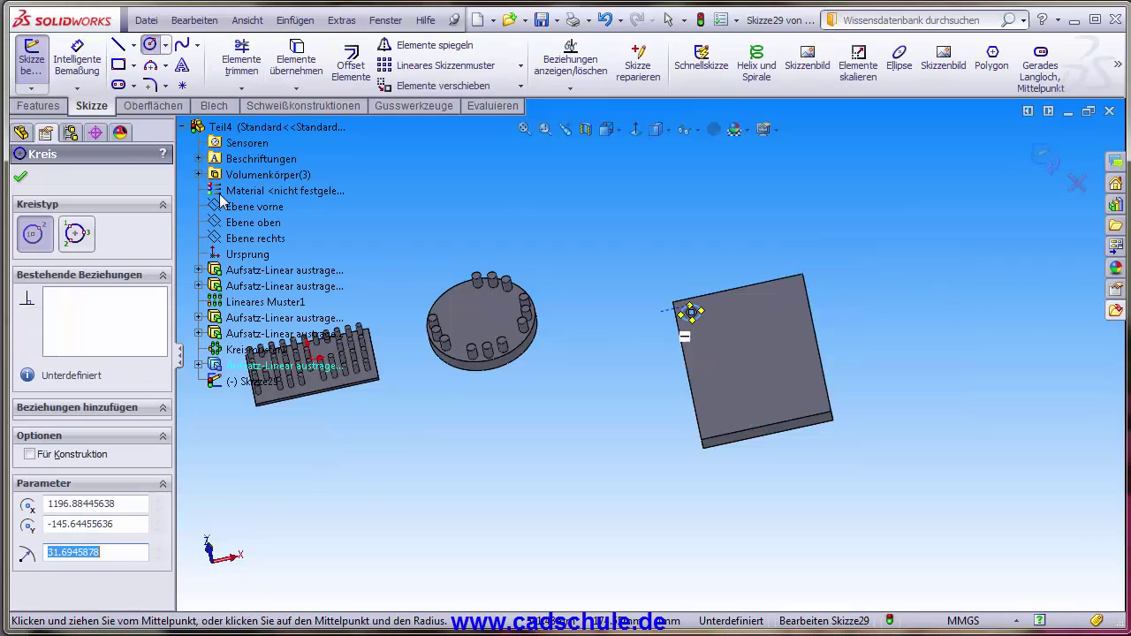
left_click(38, 105)
left_click(50, 61)
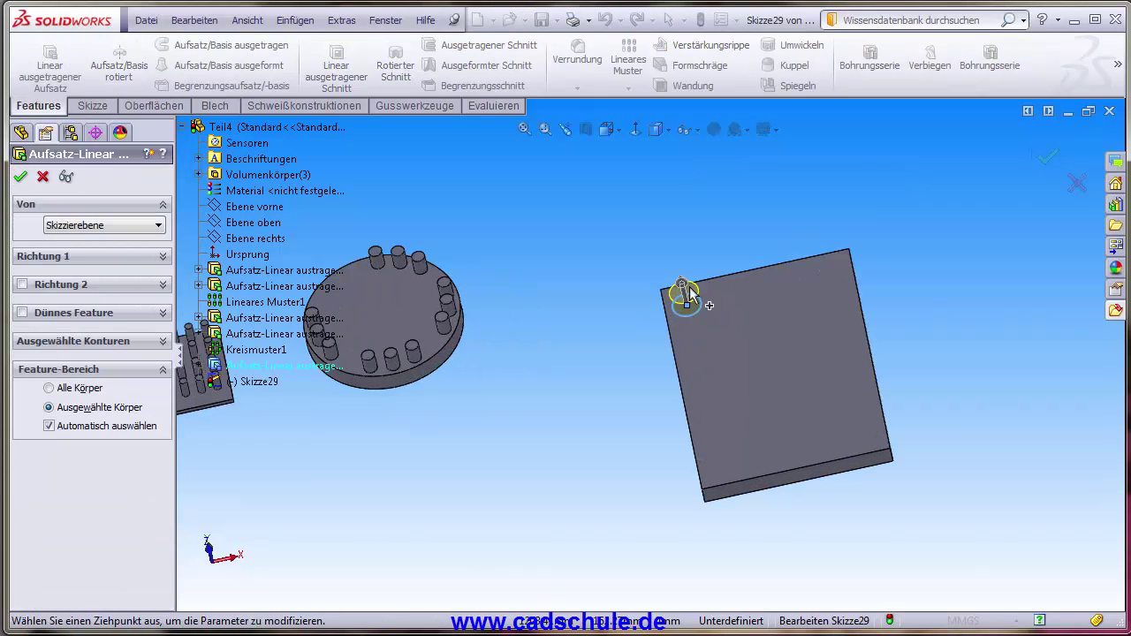
left_click_drag(685, 287, 677, 268)
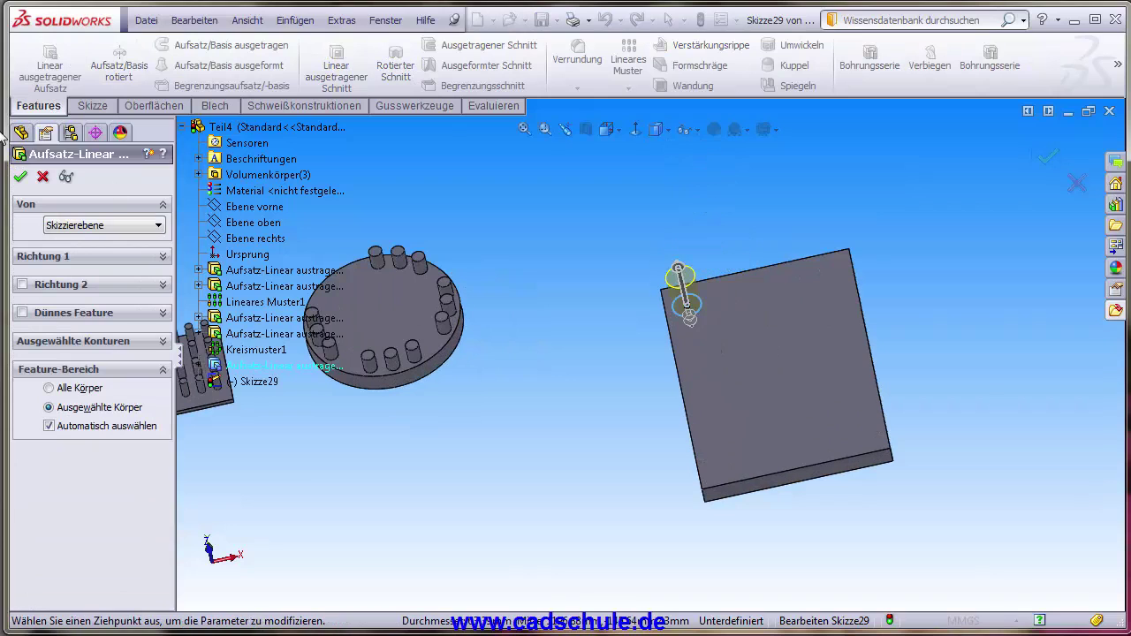
left_click(21, 178)
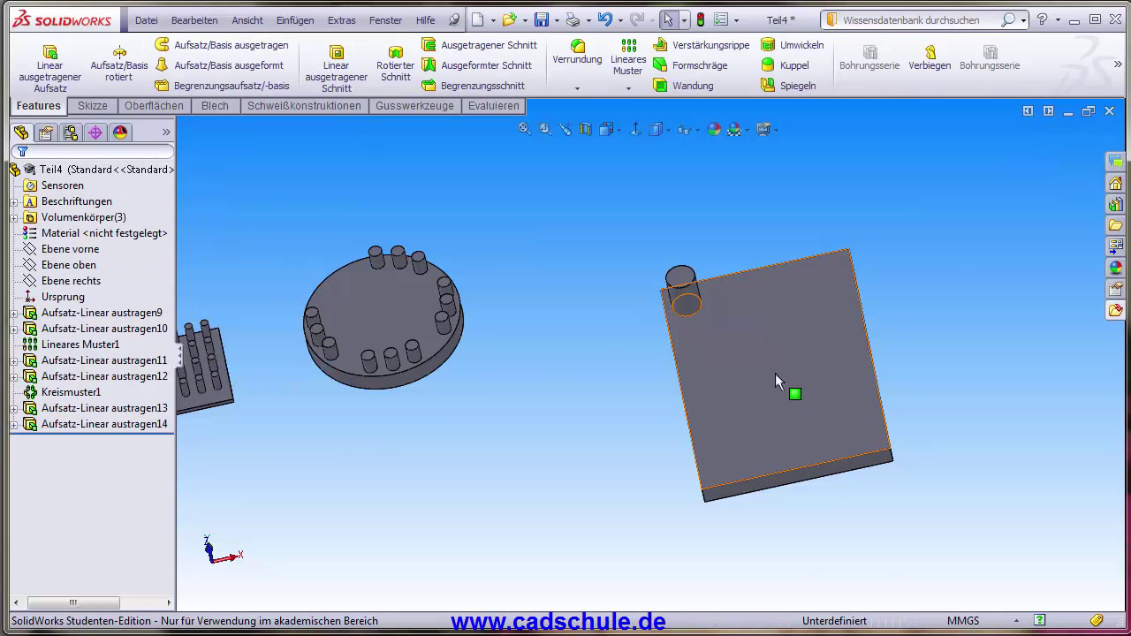
left_click(848, 328)
Draw a four-point S-shaped spline (Skizze30) on the plate's top face, from beside the pin to the front edge
left_click(836, 295)
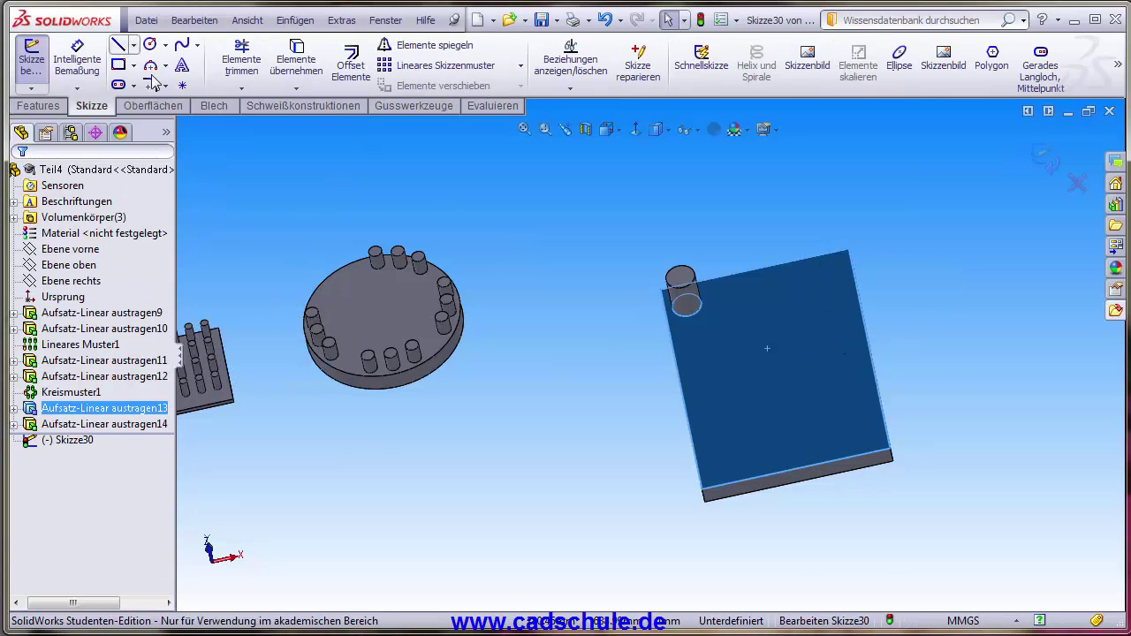
left_click(181, 49)
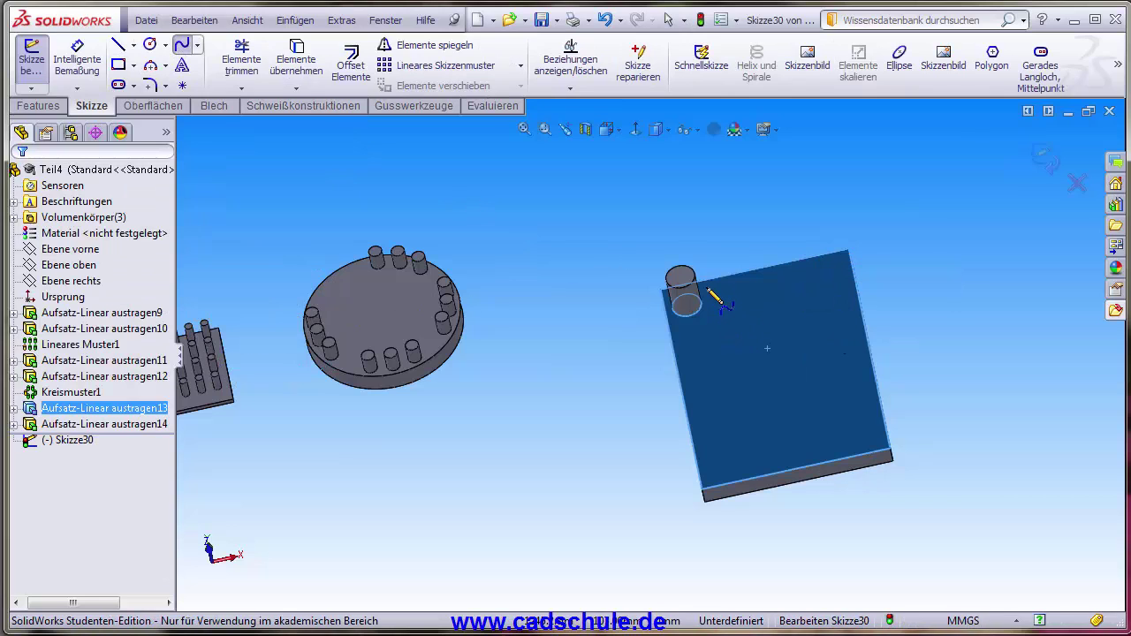
left_click(672, 324)
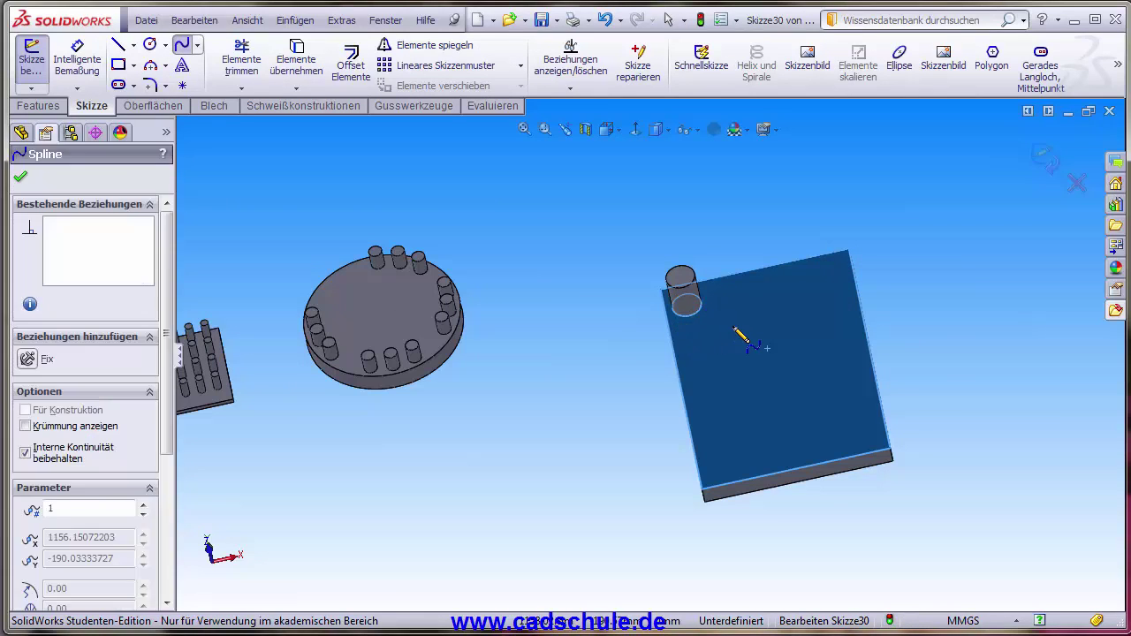
left_click(739, 319)
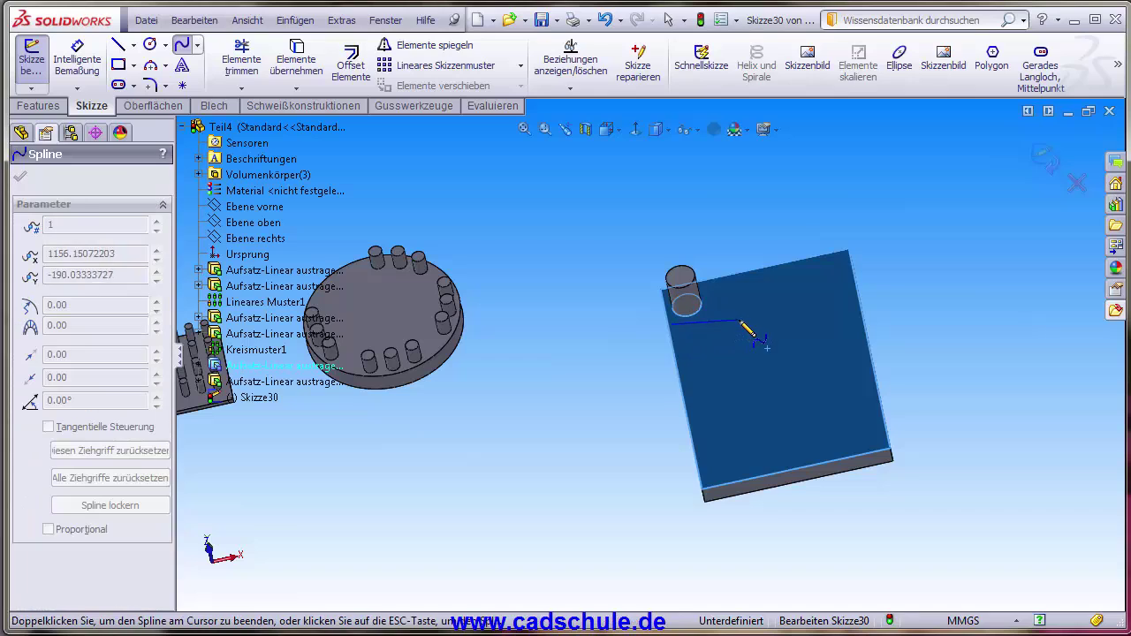
left_click(792, 397)
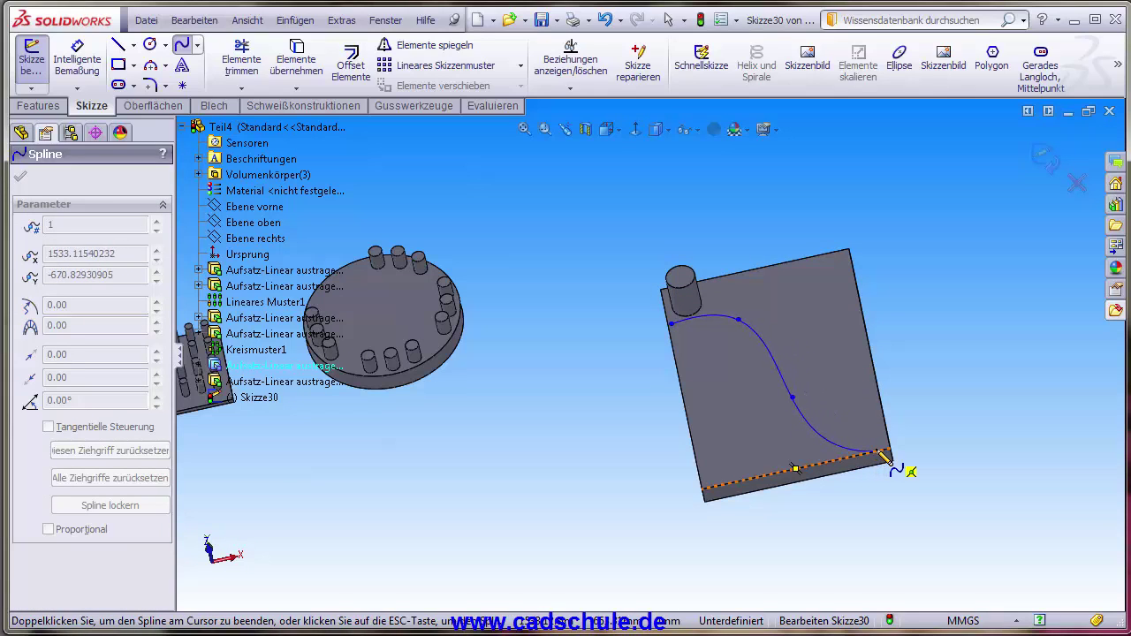
left_click(846, 458)
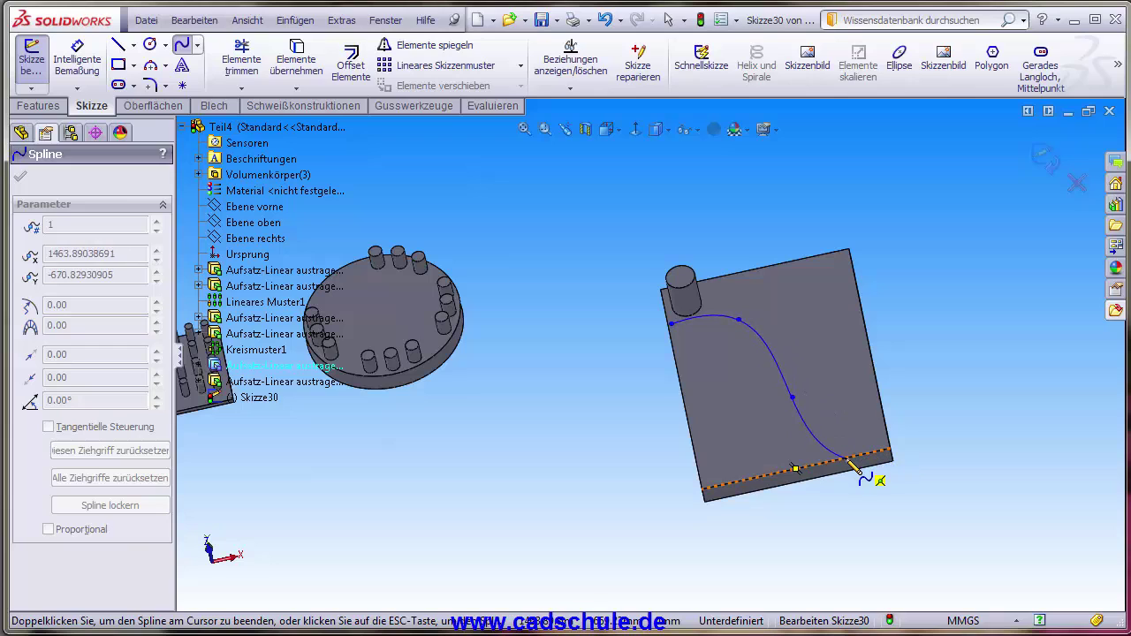
key("Escape")
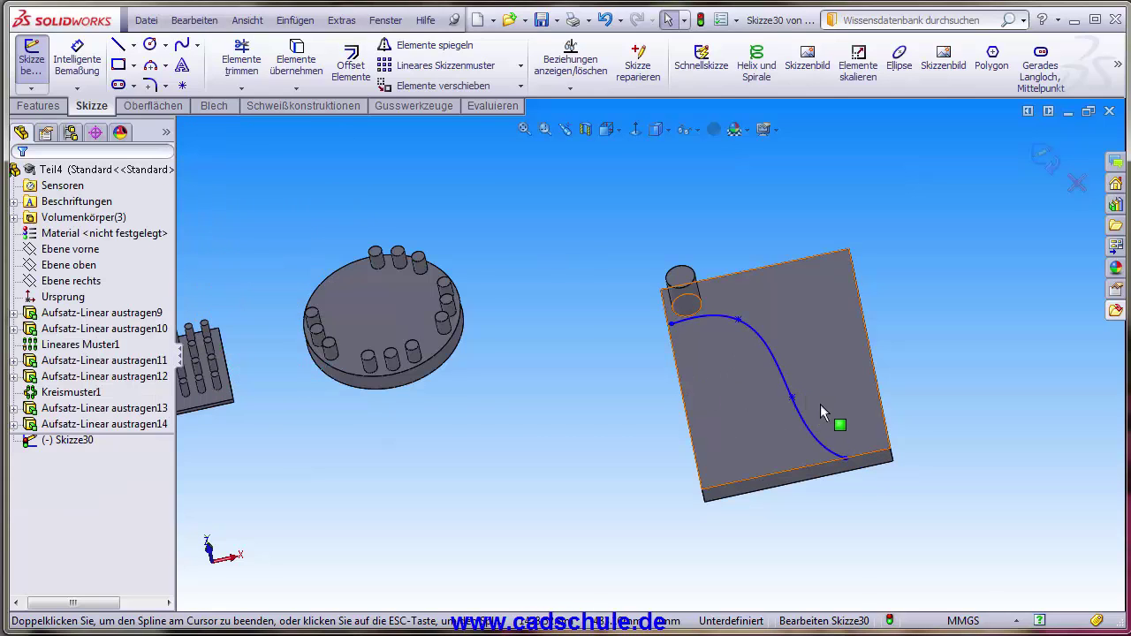
middle_click_drag(820, 403, 790, 395)
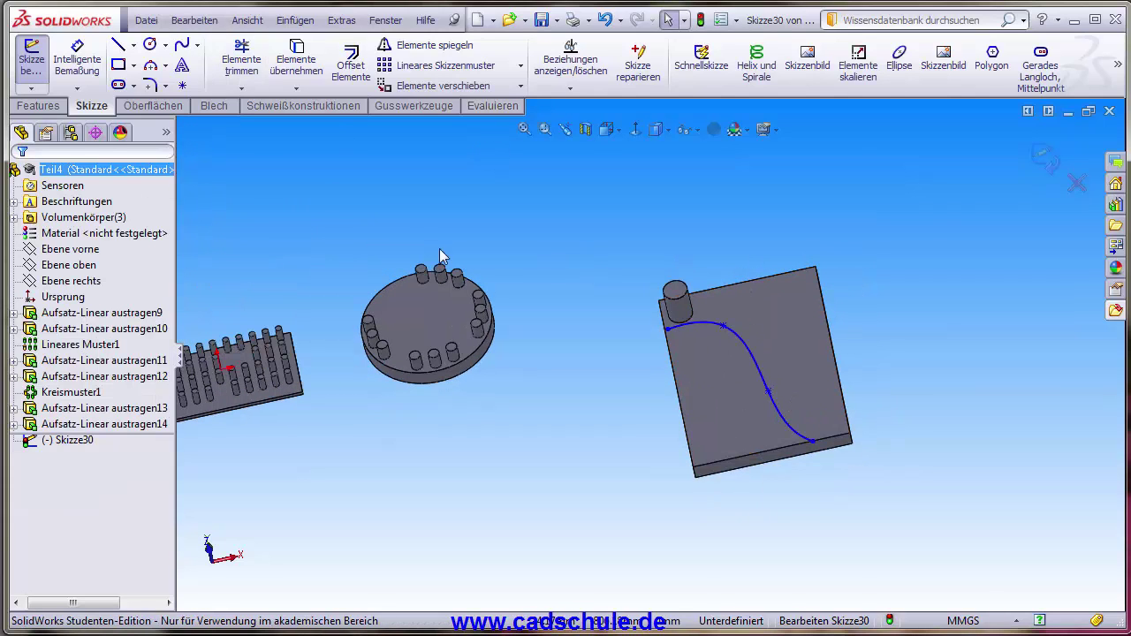
left_click(35, 106)
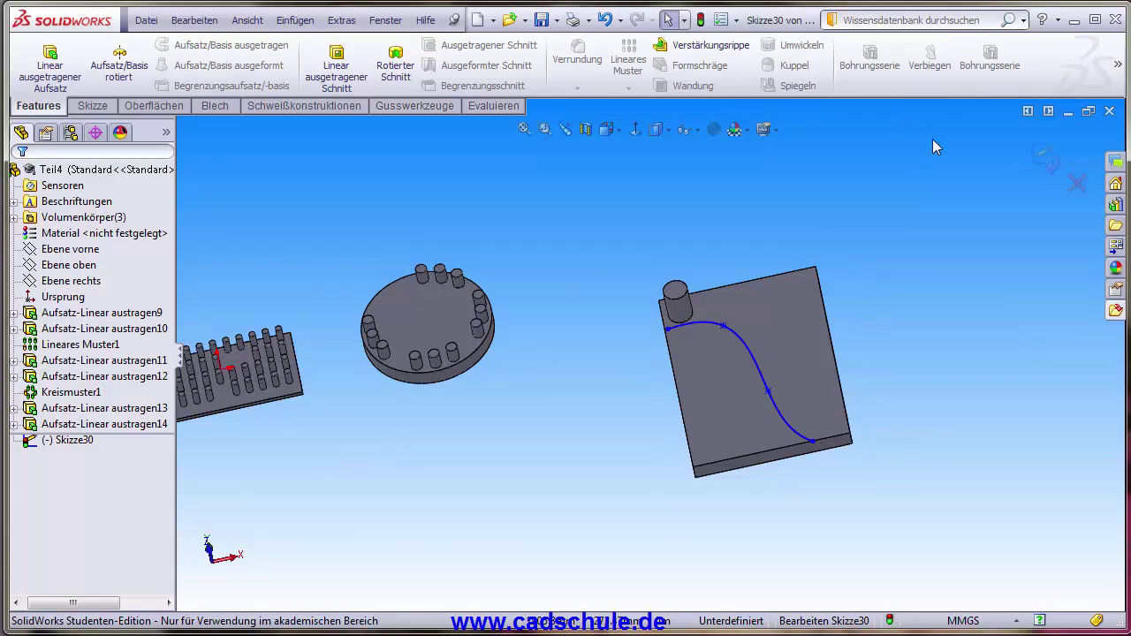
Exit the spline sketch and start a Kurvengesteuertes Muster (curve-driven pattern)
left_click(1040, 166)
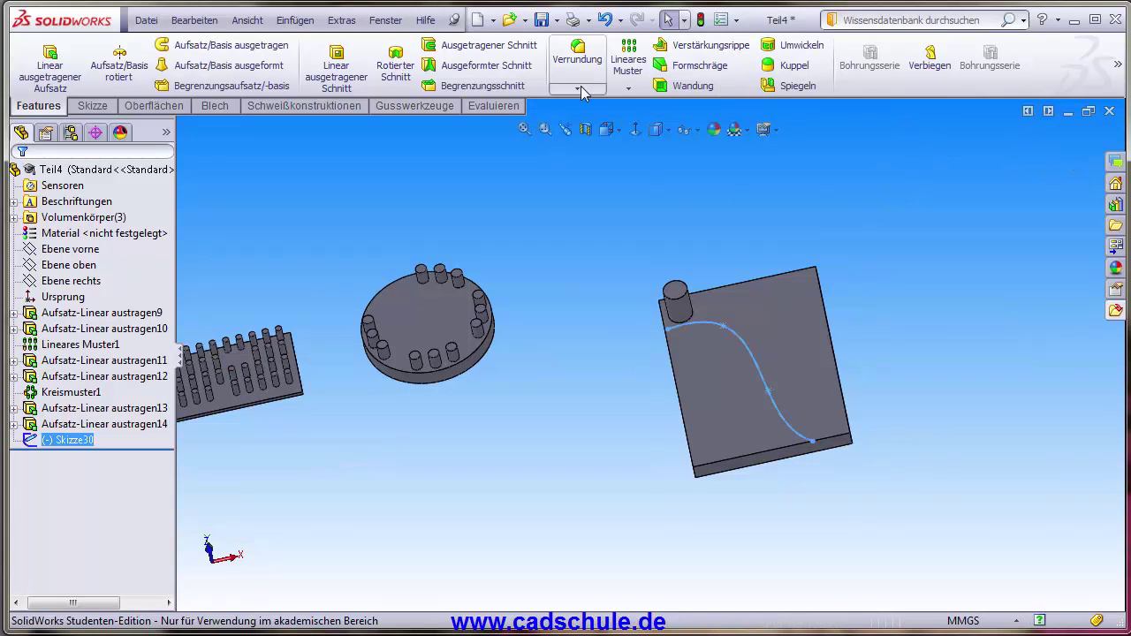
left_click(630, 90)
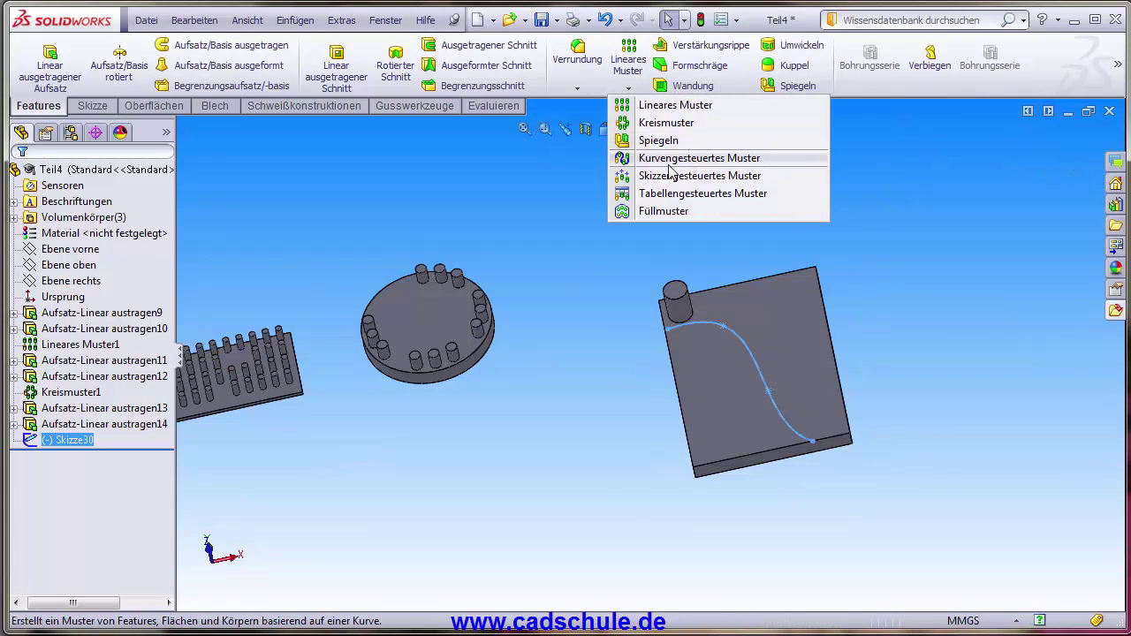
left_click(719, 161)
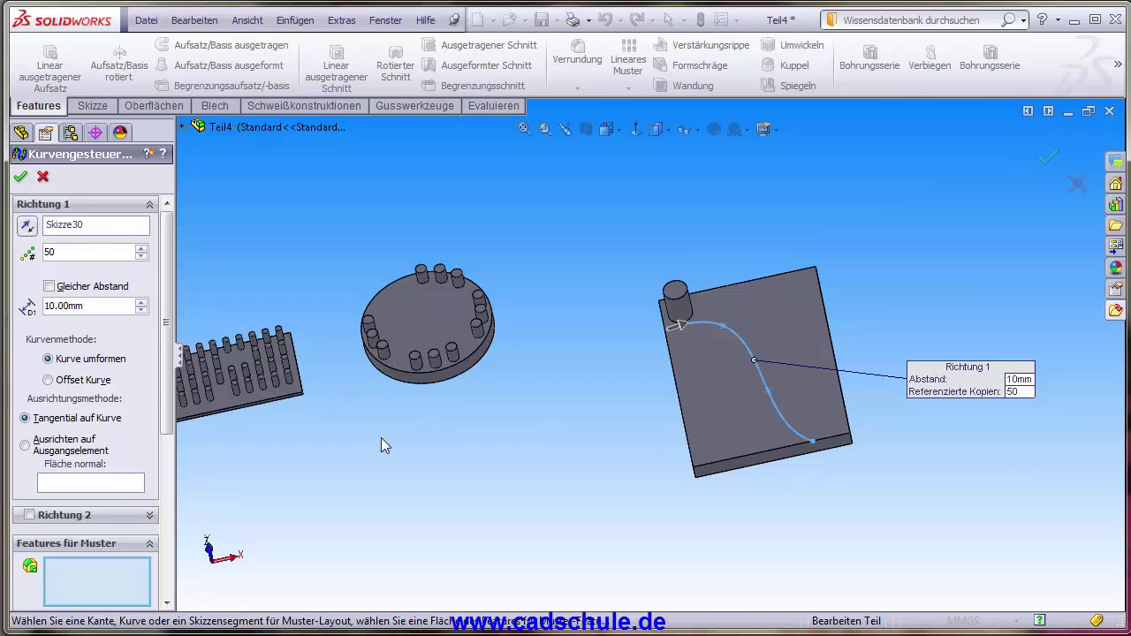
Use Skizze30 as Richtung 1 with 5 copies, Gleicher Abstand off and 3 mm spacing
left_click(65, 226)
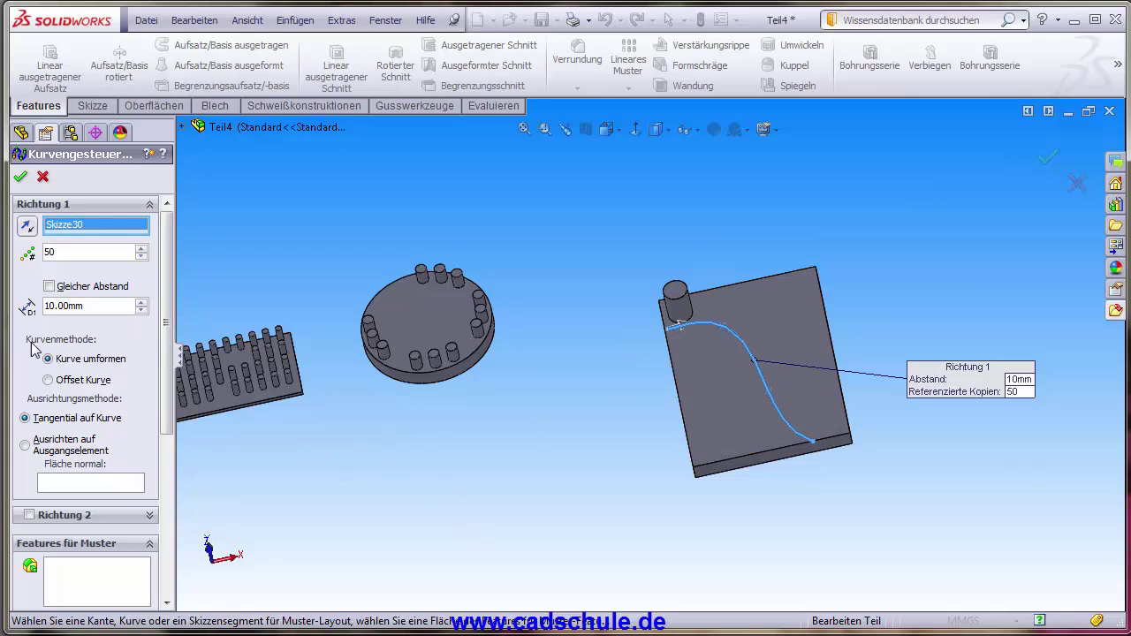
left_click(48, 287)
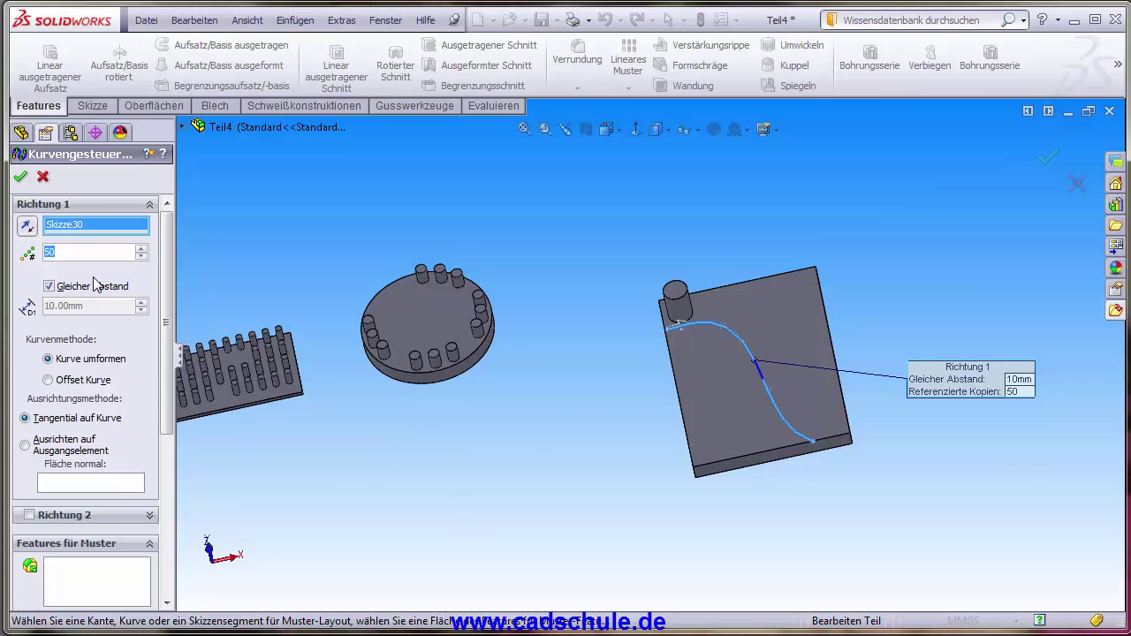
type("5")
left_click(49, 287)
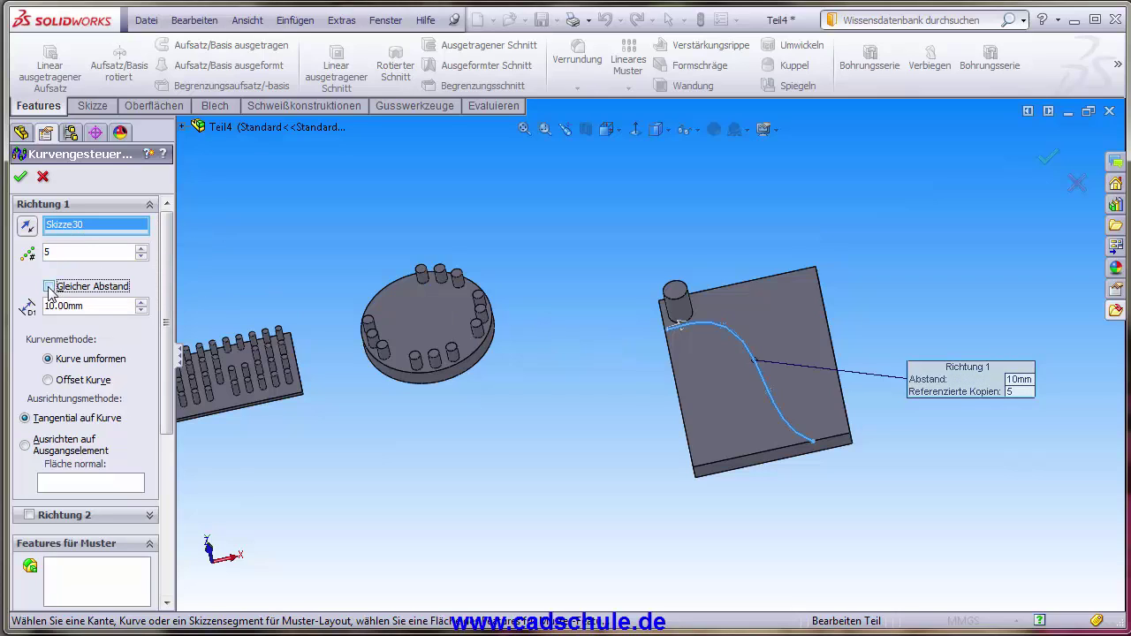
double_click(79, 306)
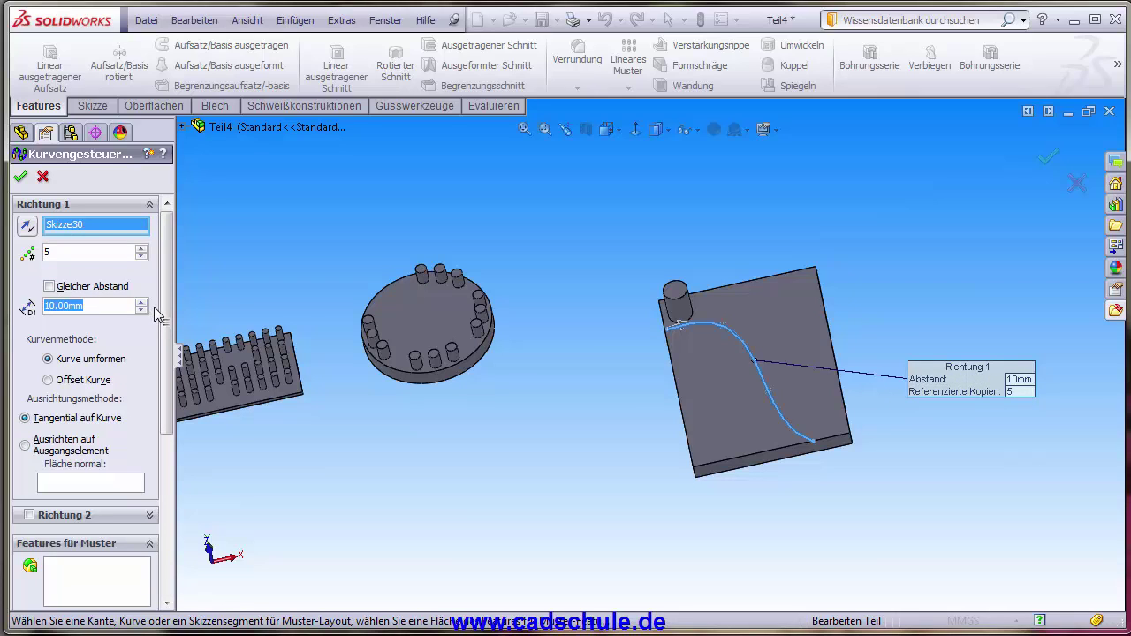
type("3")
key("Return")
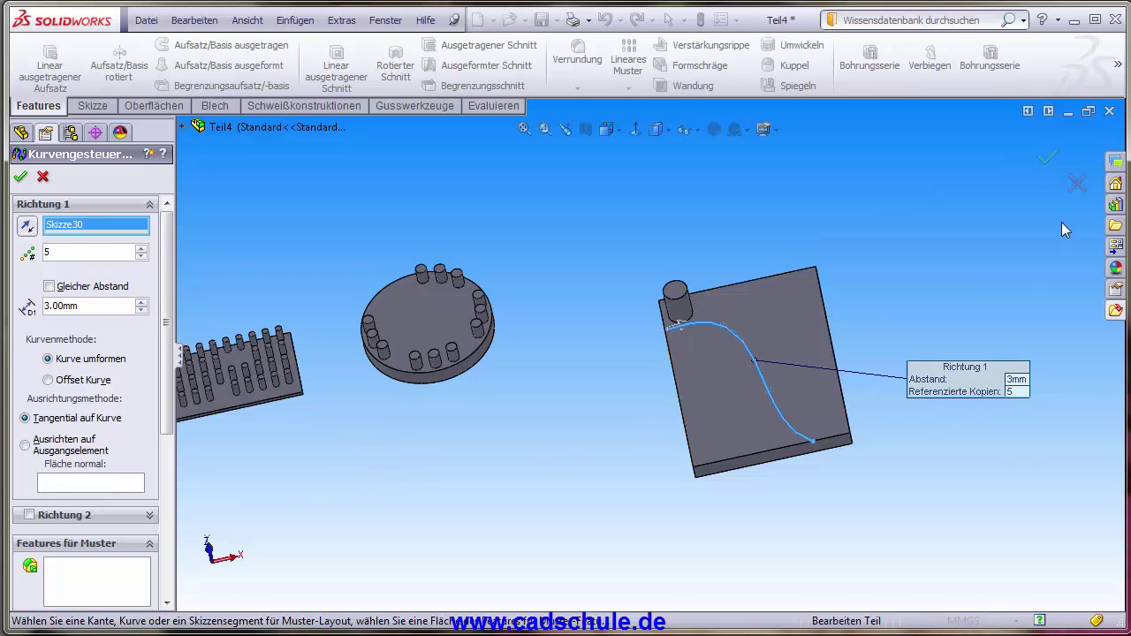
left_click(1048, 159)
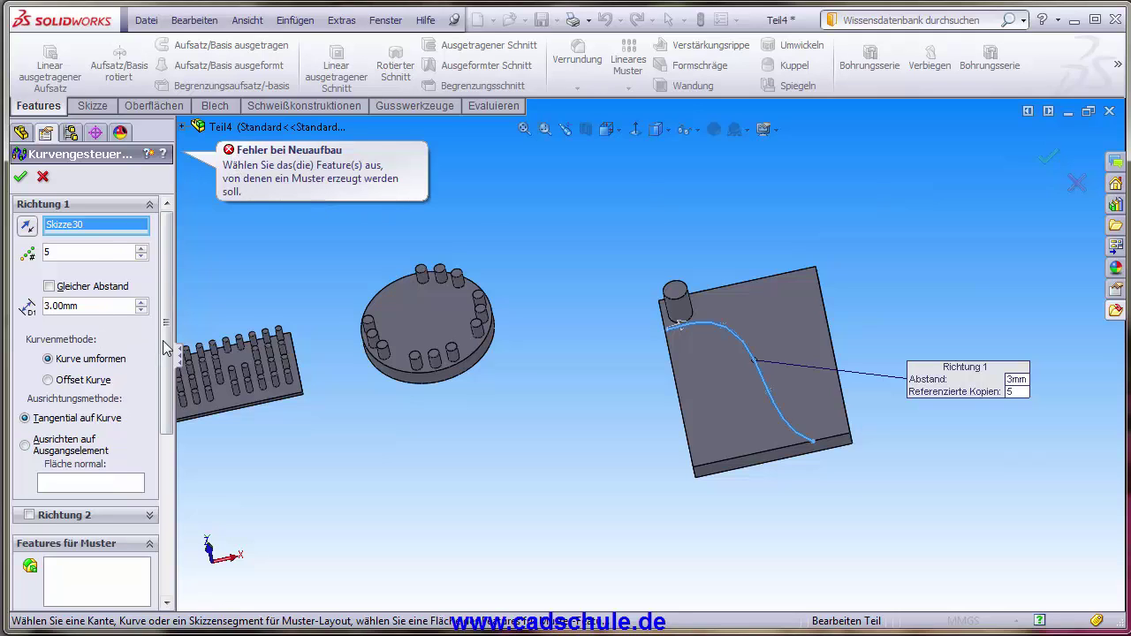
left_click_drag(166, 340, 166, 429)
Choose the cylinder pin as the patterned feature and set the spacing to 10 mm
left_click(141, 435)
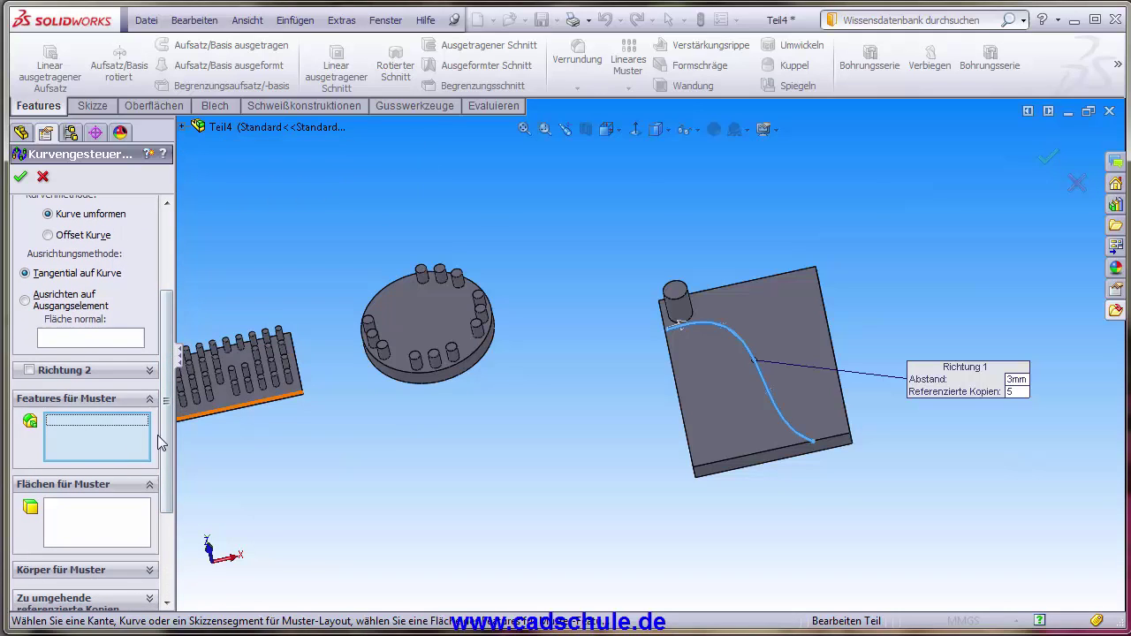
left_click(682, 307)
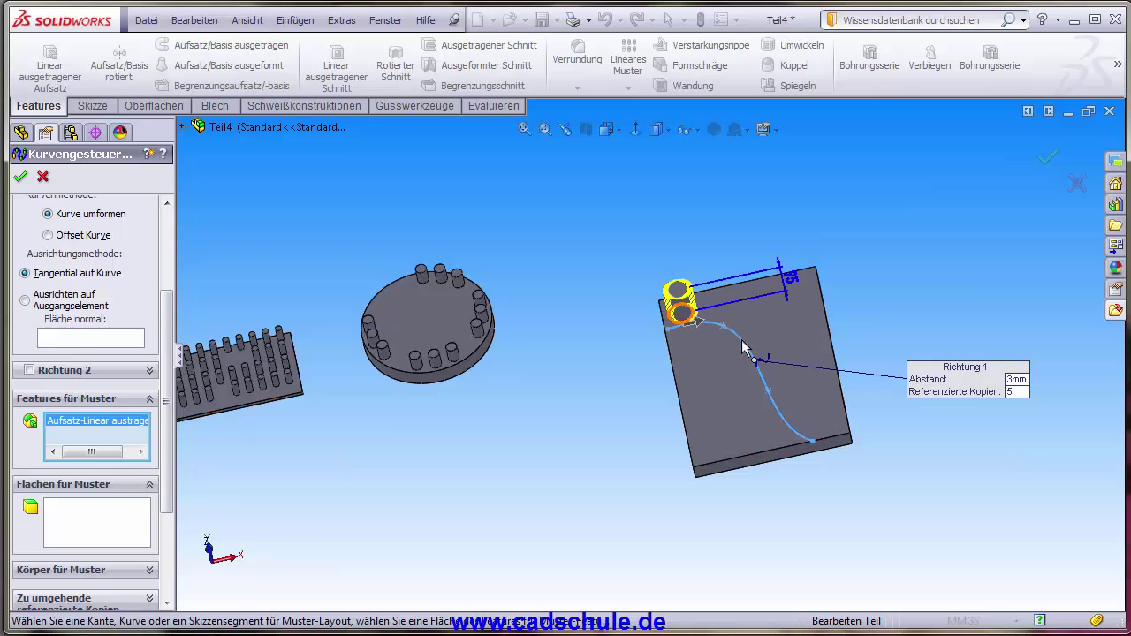
middle_click_drag(265, 371, 221, 331)
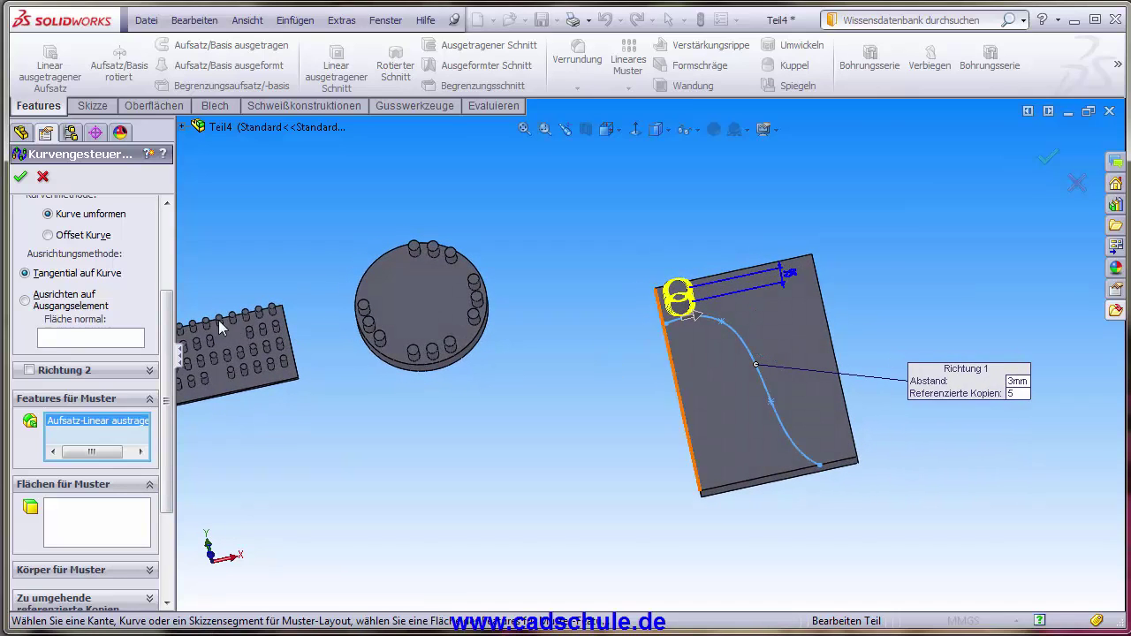
left_click_drag(166, 304, 166, 209)
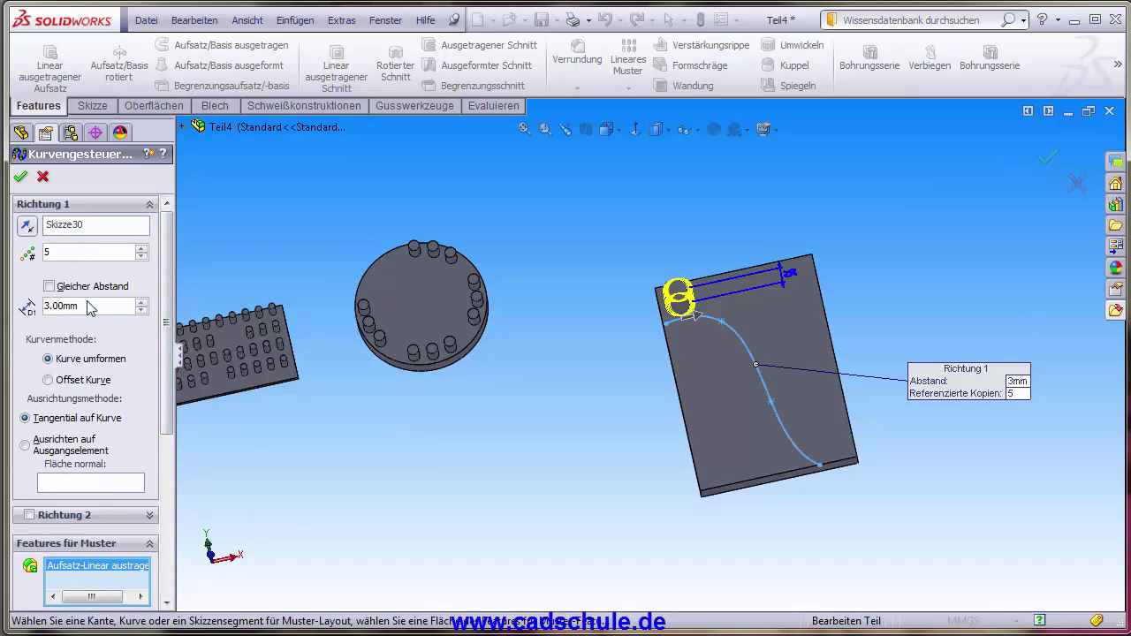
type("10")
key("Return")
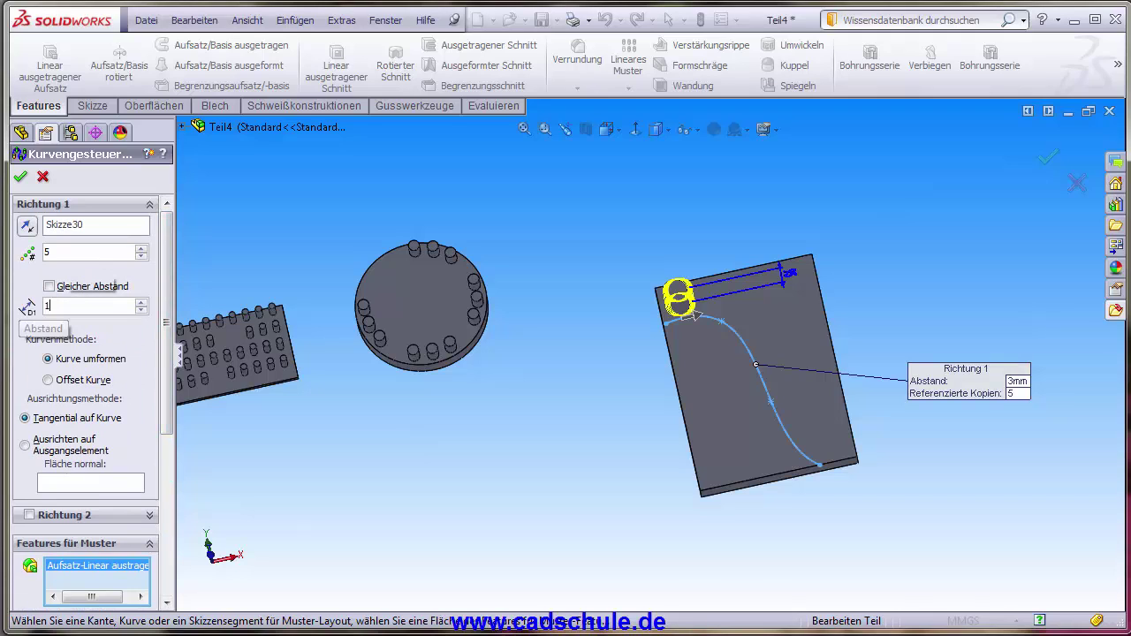
Try 8 copies with spacings of 50, 70 and 100 mm along the spline
left_click(140, 249)
left_click(141, 249)
left_click(140, 249)
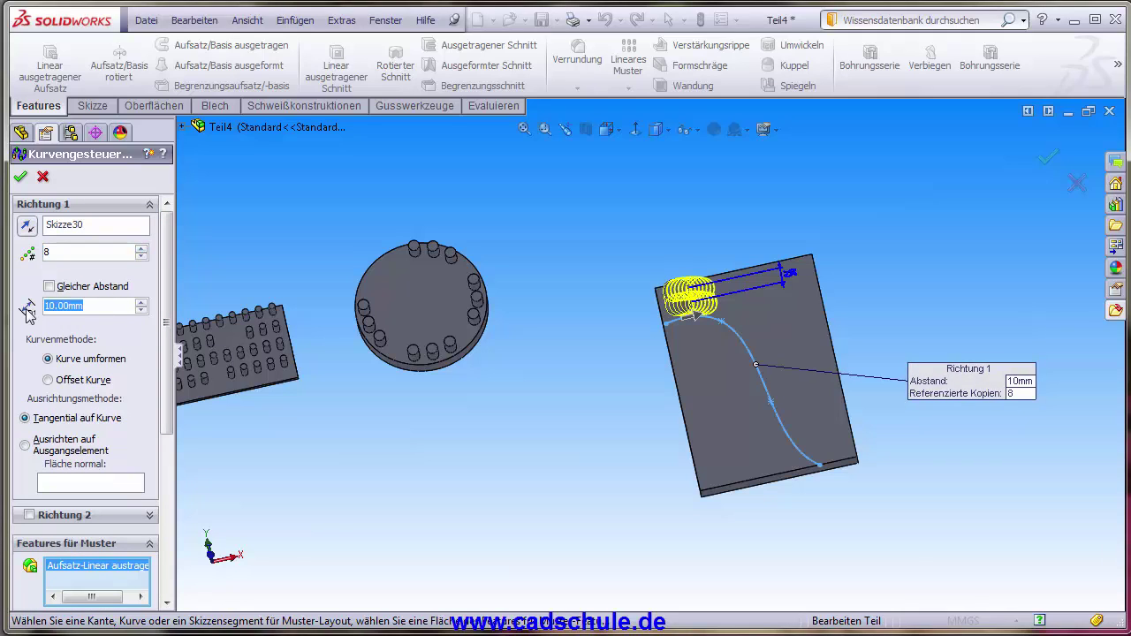
type("50")
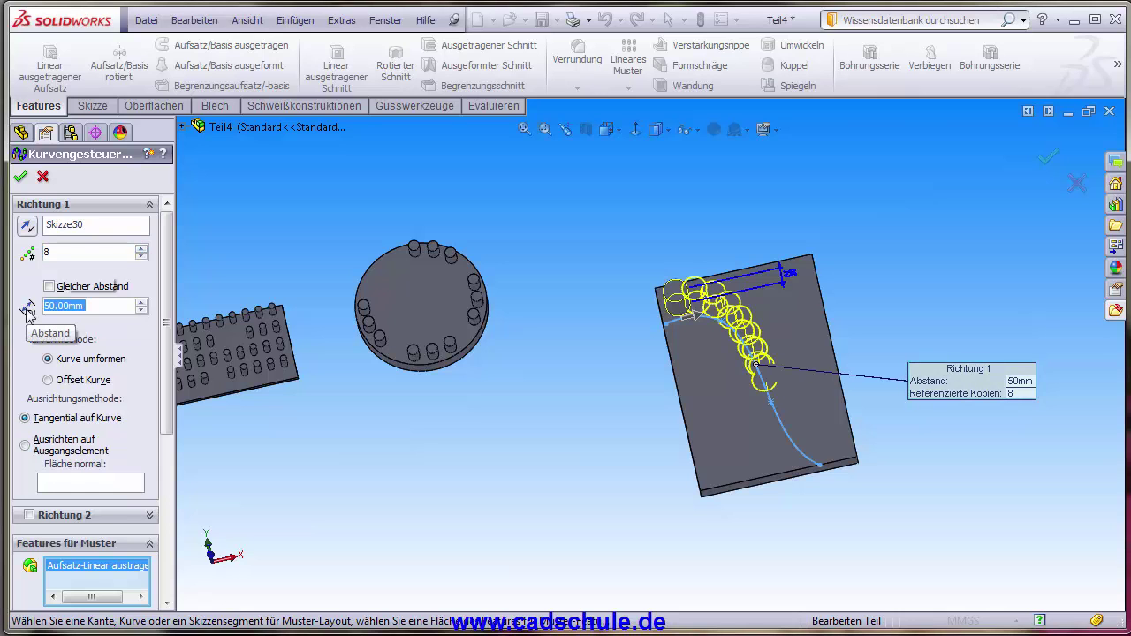
key("Return")
scroll(777, 381, "down", 2)
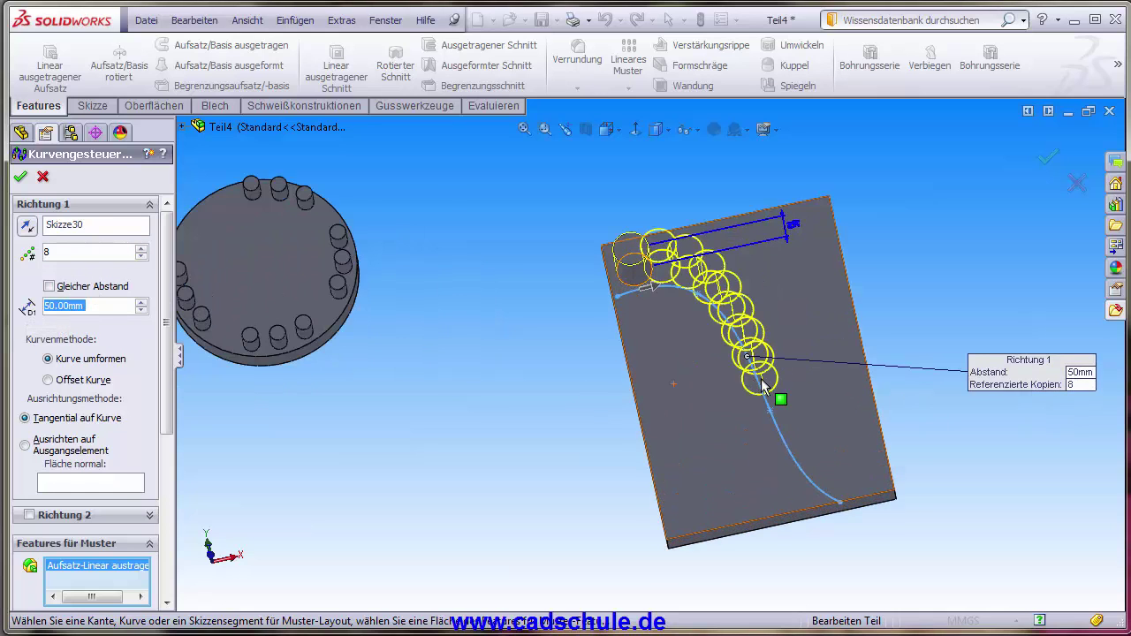
scroll(781, 384, "down", 2)
middle_click_drag(788, 395, 123, 279)
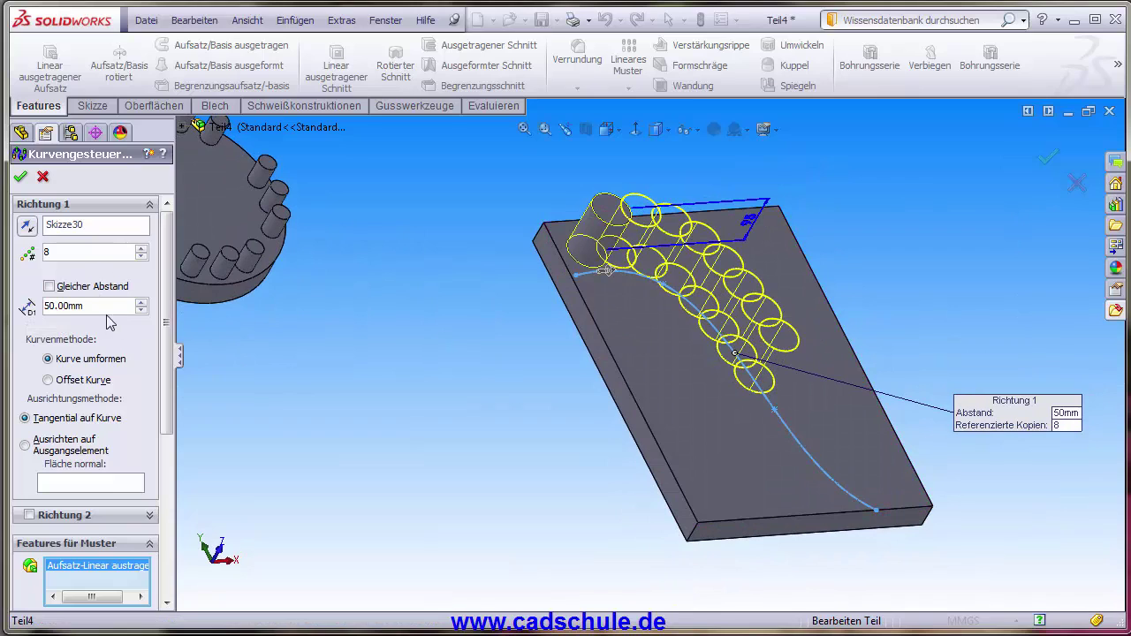
type("70")
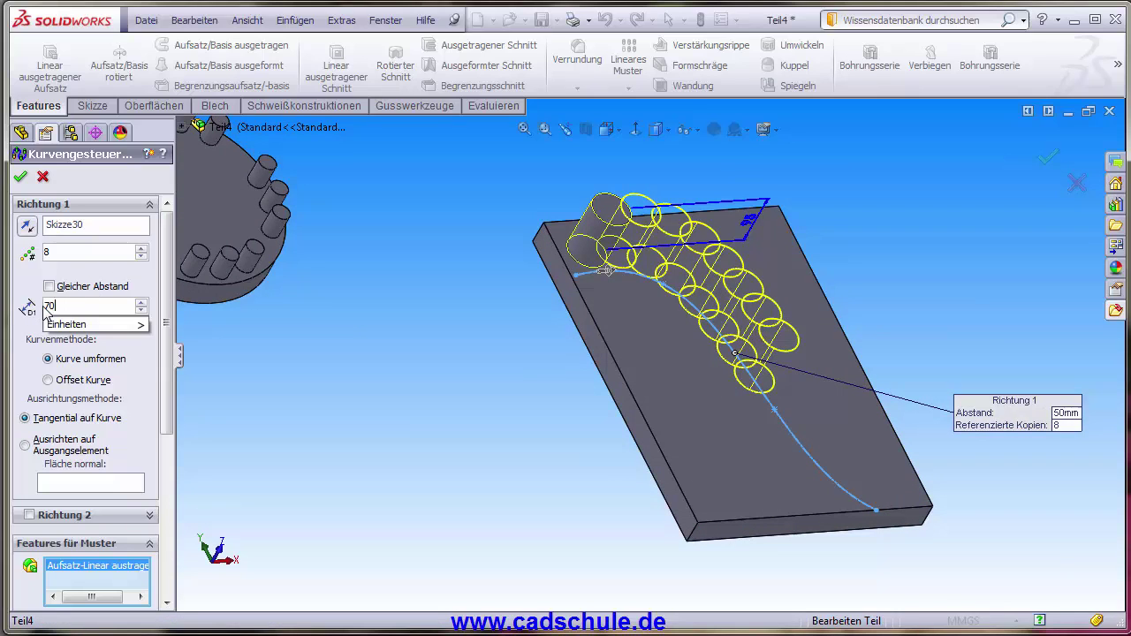
key("Return")
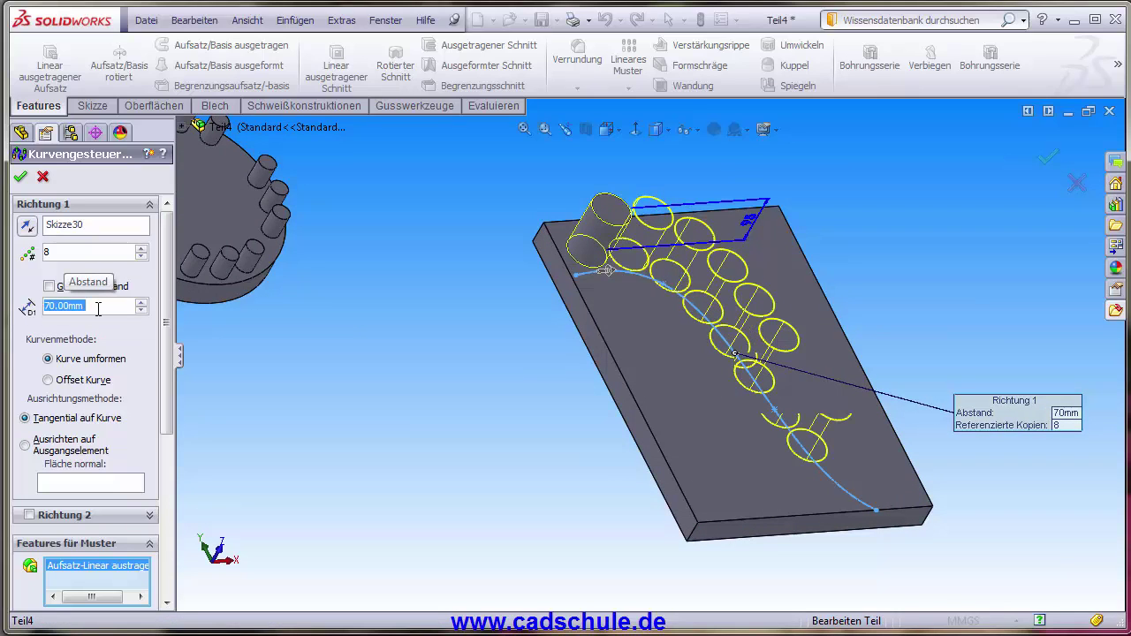
type("1")
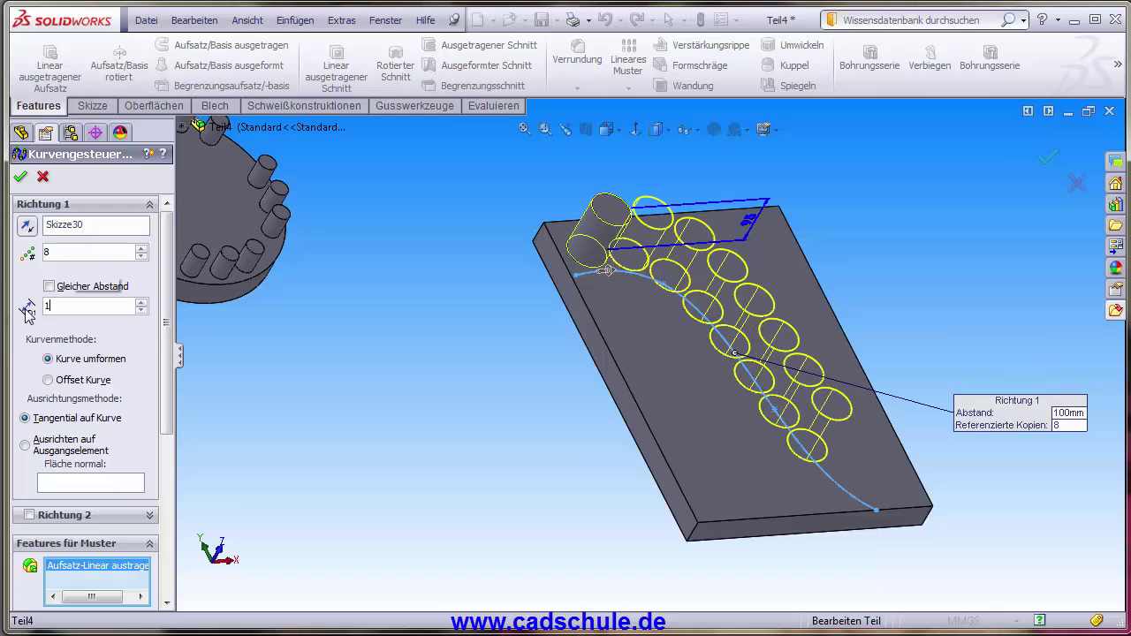
key("Return")
mouse_move(488, 340)
middle_mouse_down()
mouse_move(522, 380)
mouse_move(581, 378)
middle_mouse_up()
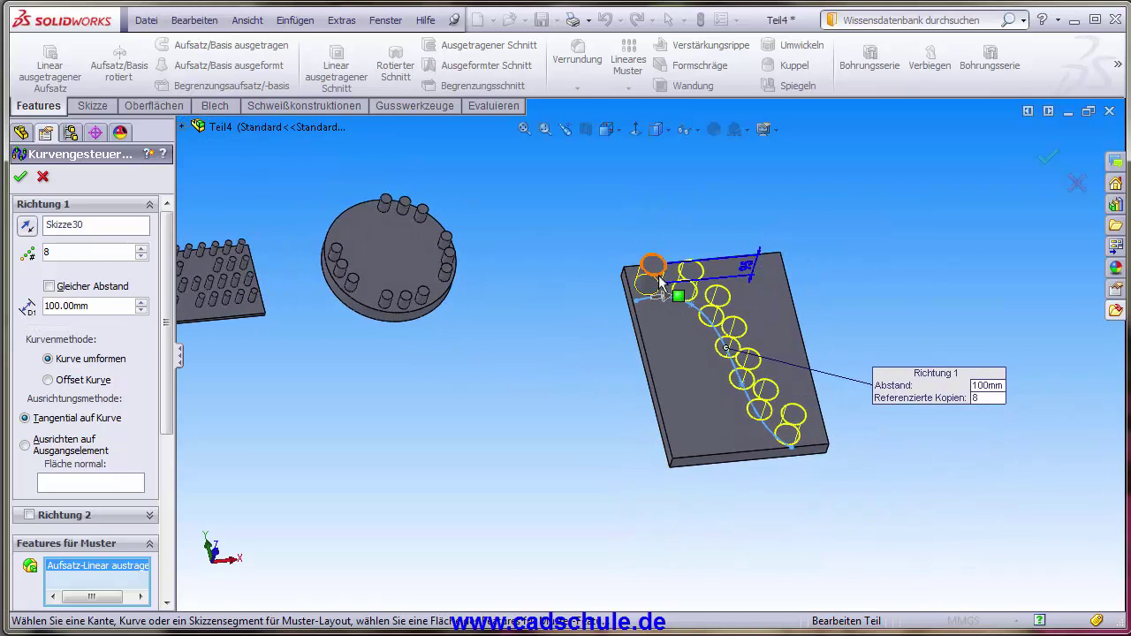
scroll(706, 312, "down", 3)
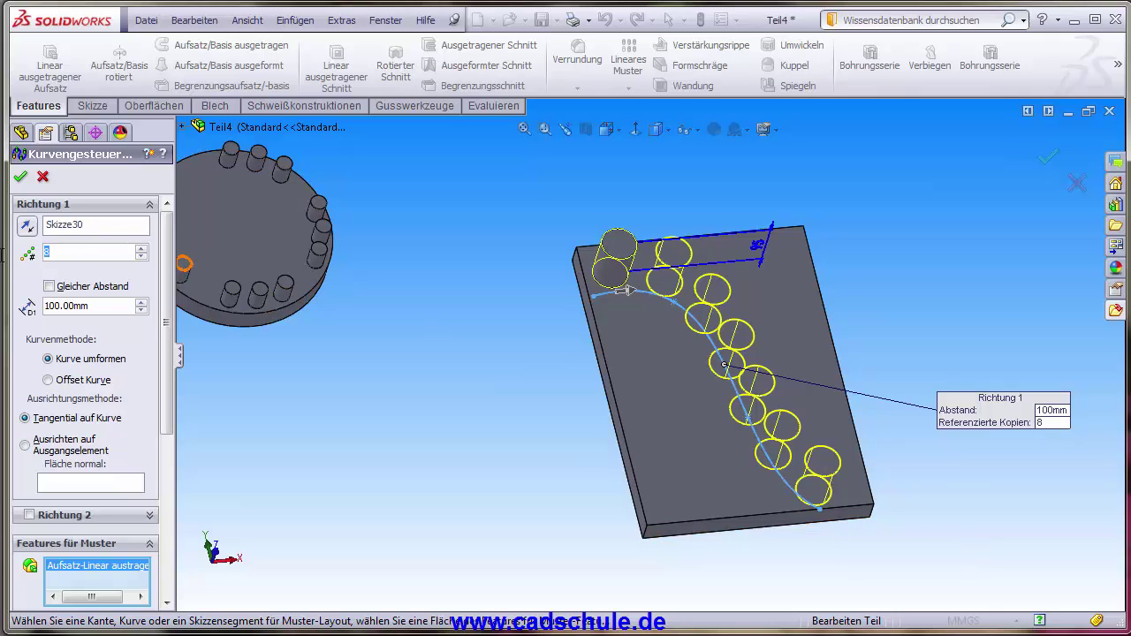
type("5")
Set the count back to 5 copies and raise the spacing to 160 mm
key("Return")
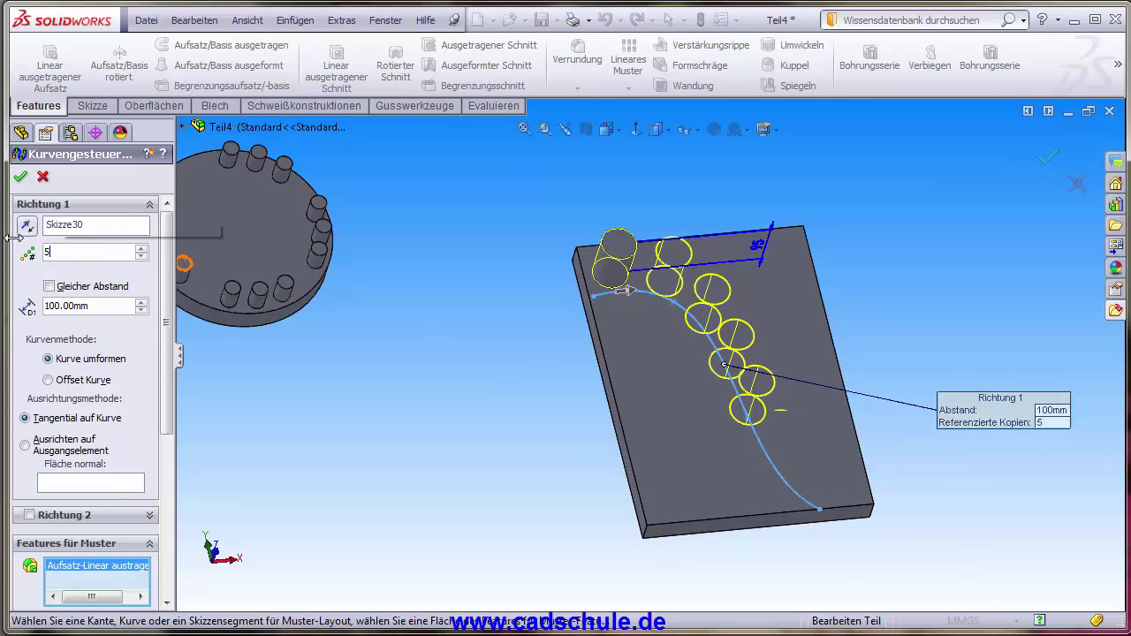
left_click(141, 302)
left_click(141, 302)
left_click(142, 302)
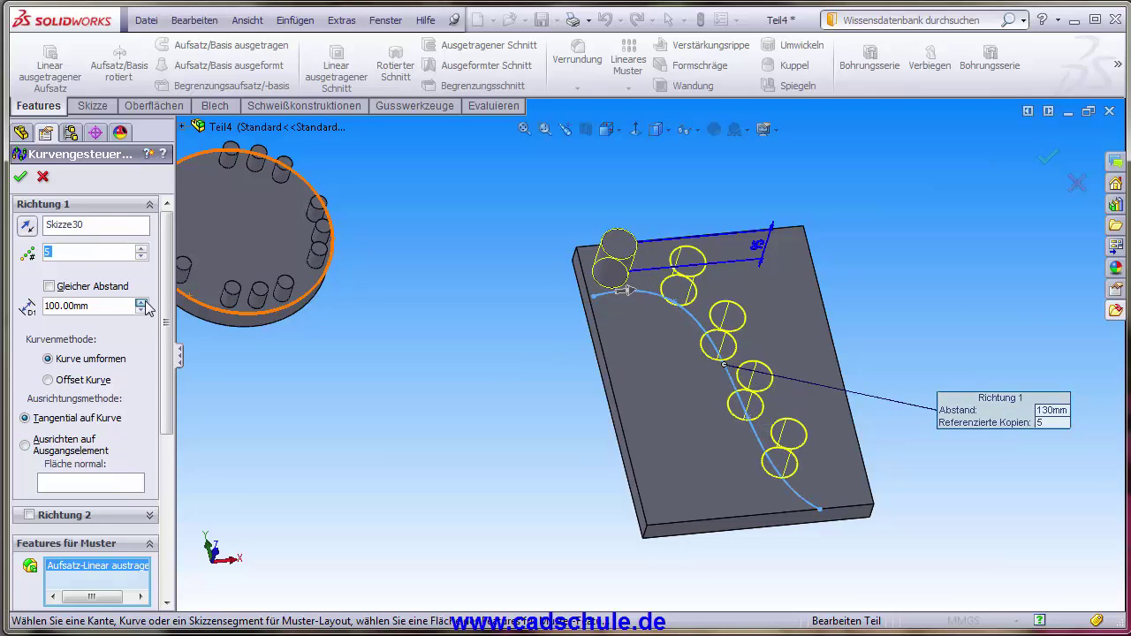
left_click(142, 302)
left_click(142, 302)
left_click(141, 302)
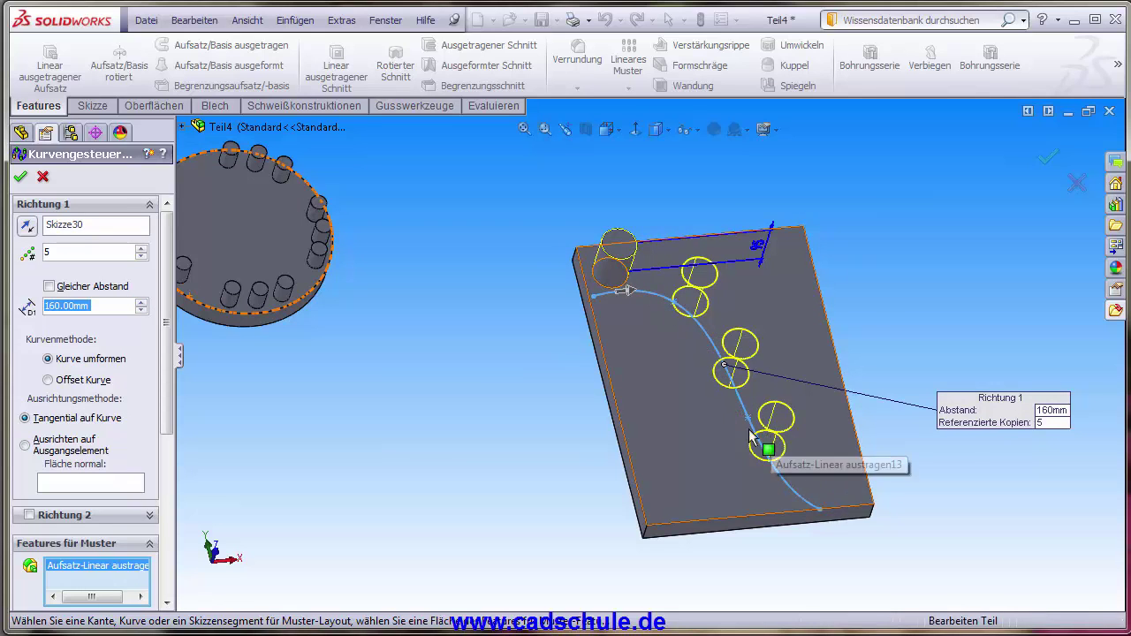
middle_click_drag(749, 434, 713, 378)
scroll(597, 377, "up", 5)
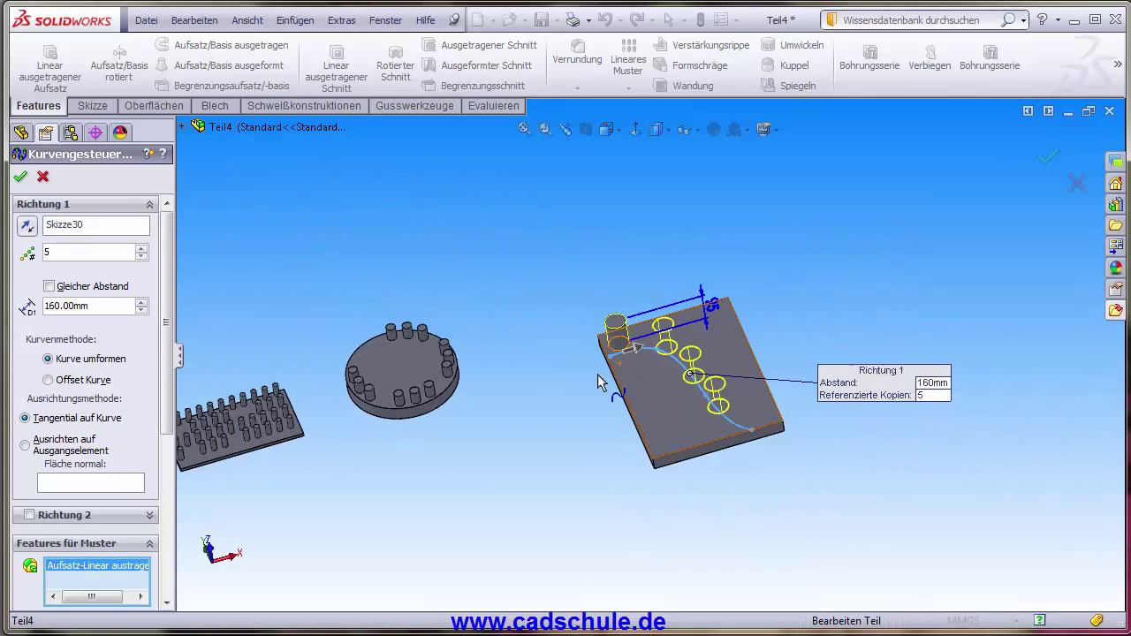
middle_click_drag(597, 377, 611, 310)
middle_click_drag(583, 348, 588, 384)
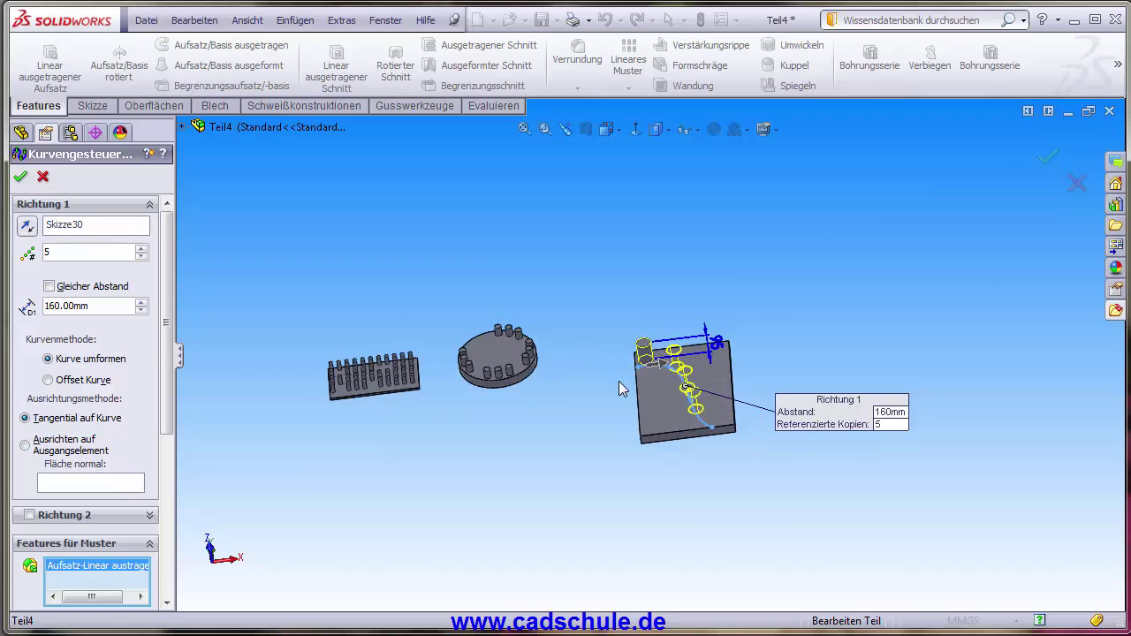
scroll(588, 384, "up", 2)
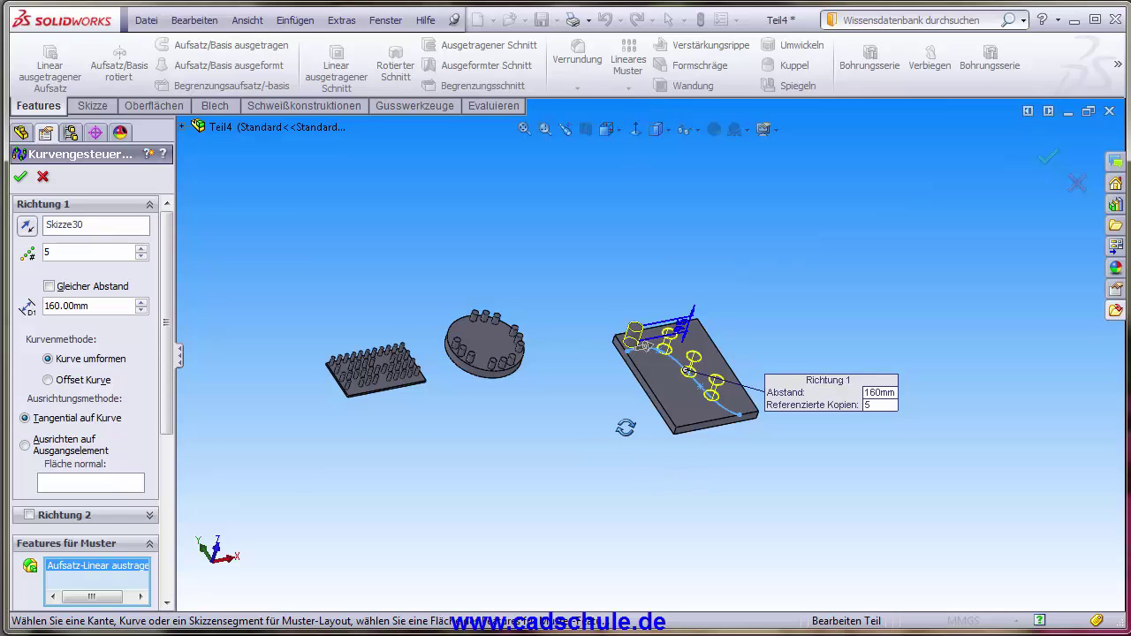
mouse_move(623, 430)
middle_mouse_down()
mouse_move(583, 416)
mouse_move(610, 402)
middle_mouse_up()
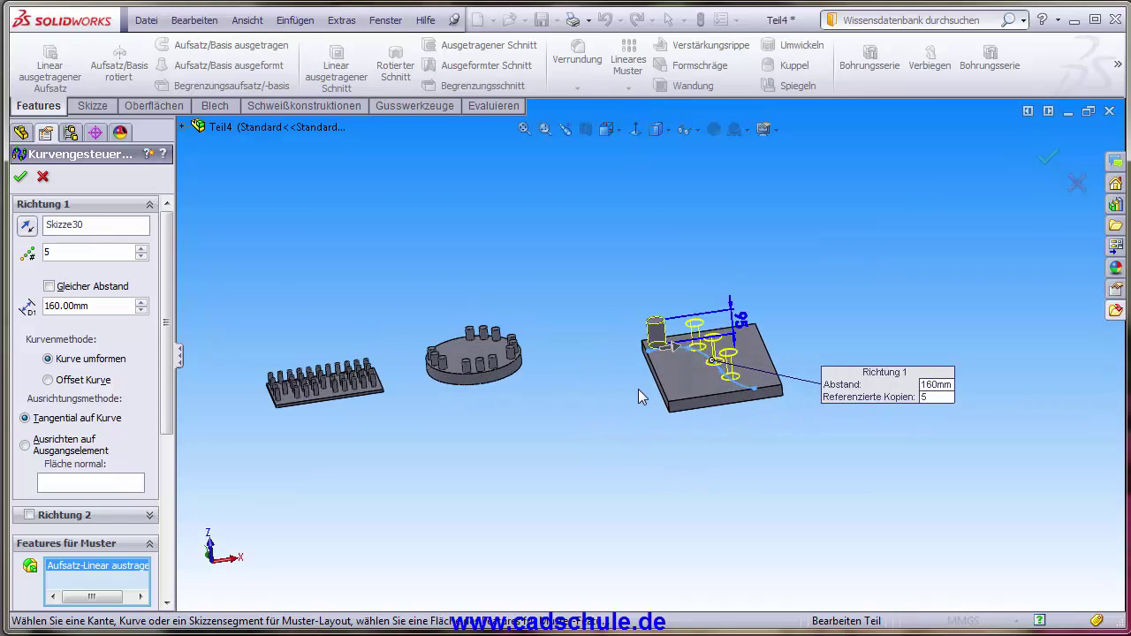
Confirm Kurvenmuster1, view the plate face with Normal auf, and zoom to fit all plates
left_click(22, 179)
mouse_move(651, 453)
middle_mouse_down()
mouse_move(664, 452)
mouse_move(701, 374)
middle_mouse_up()
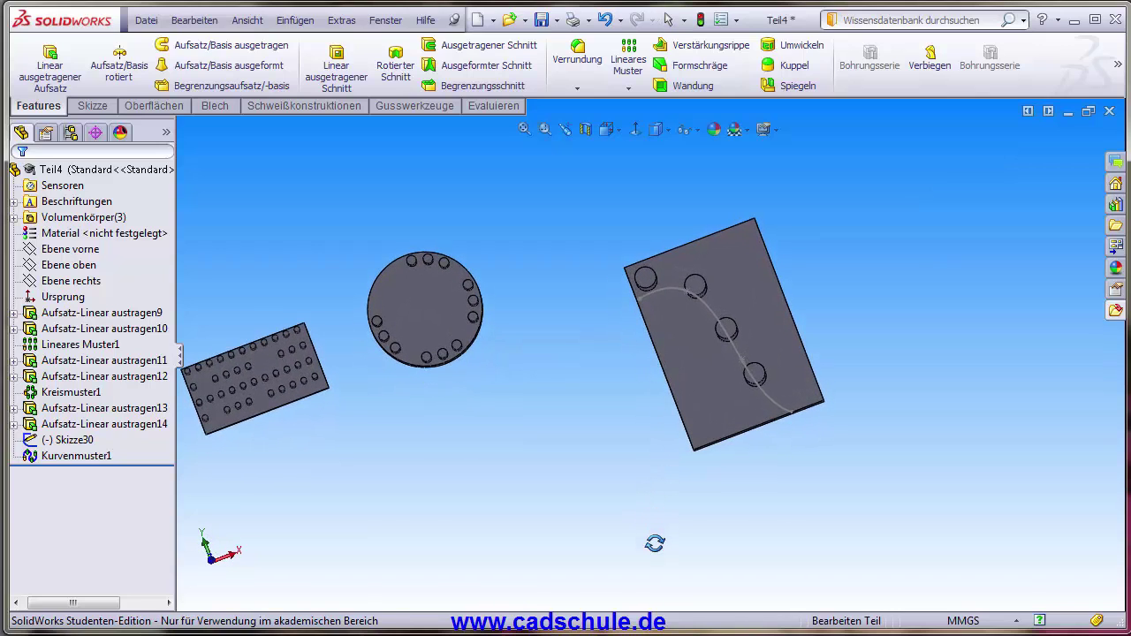
left_click(701, 374)
left_click(841, 295)
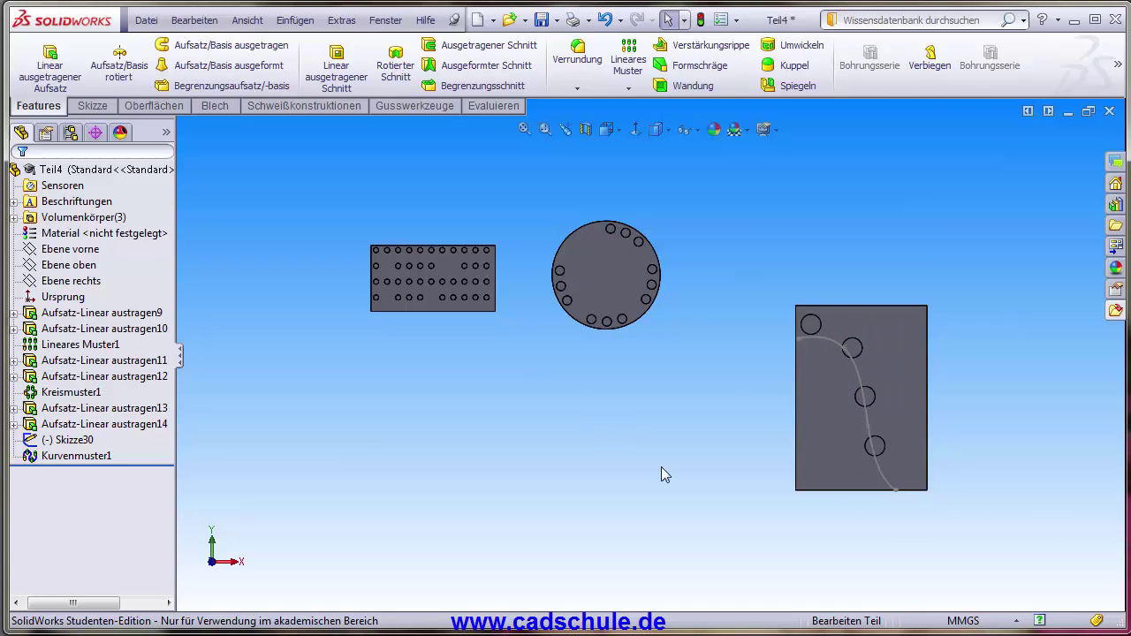
key("f")
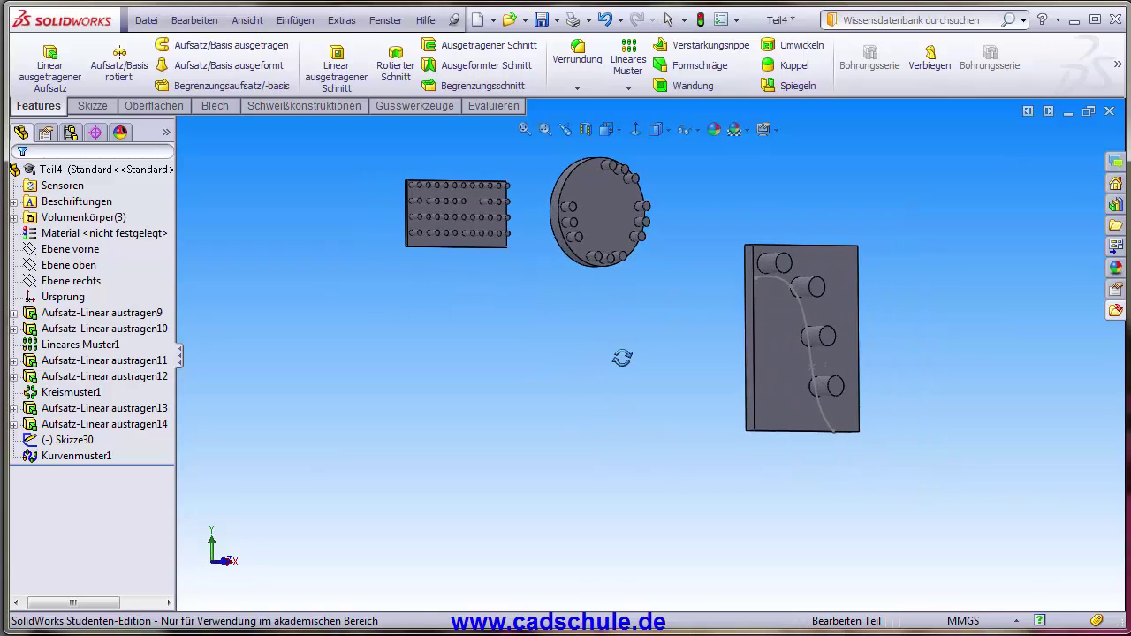